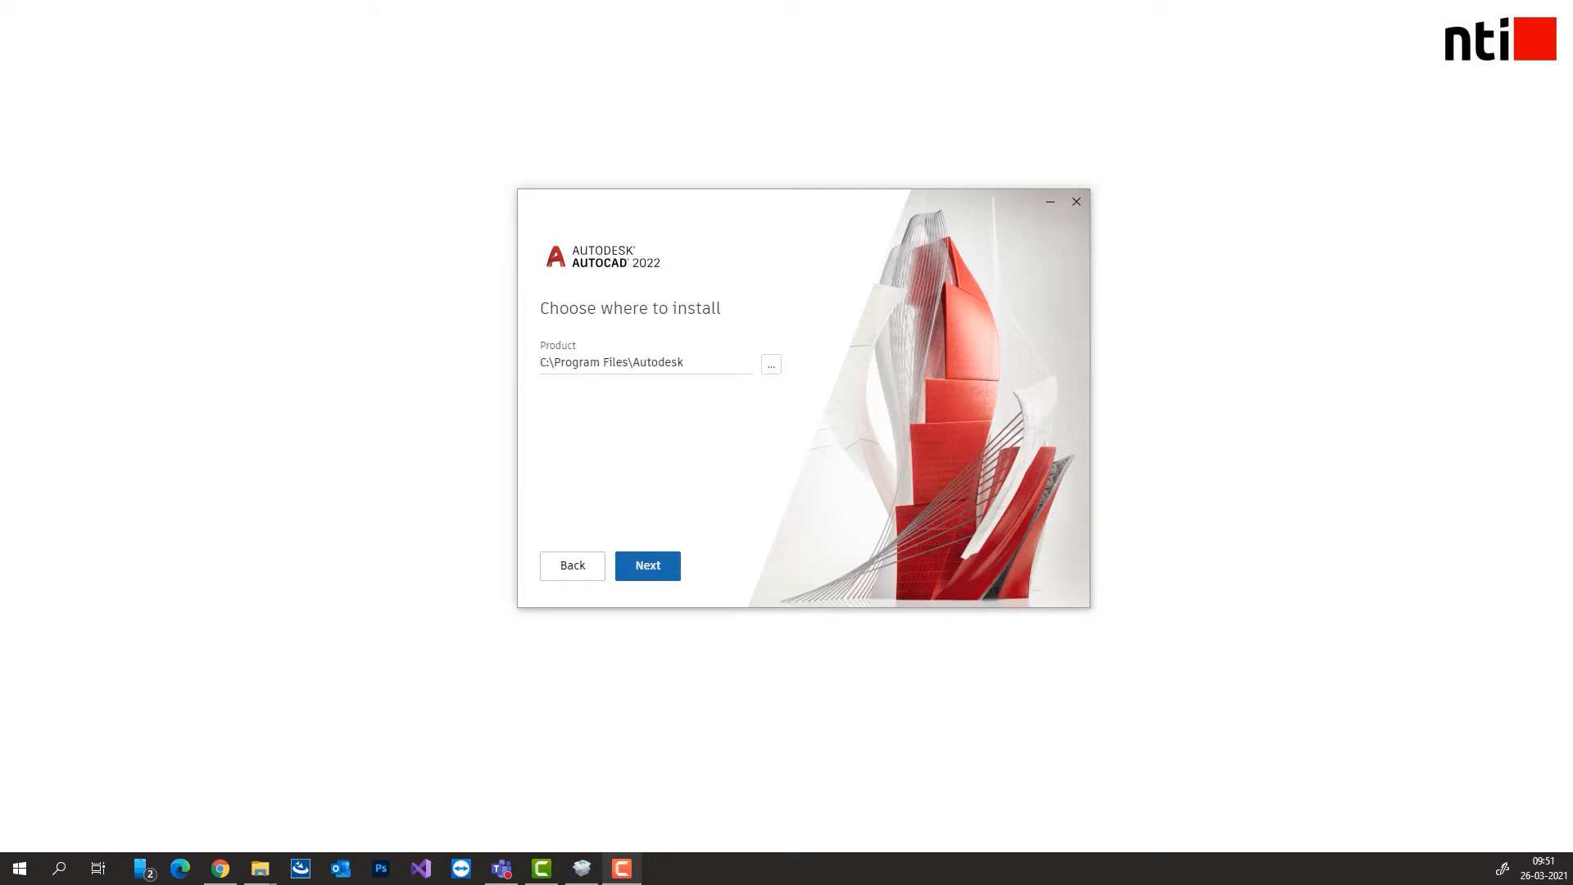
Accept C:\Program Files\Autodesk as the AutoCAD 2022 install location and continue the installation.
click(664, 571)
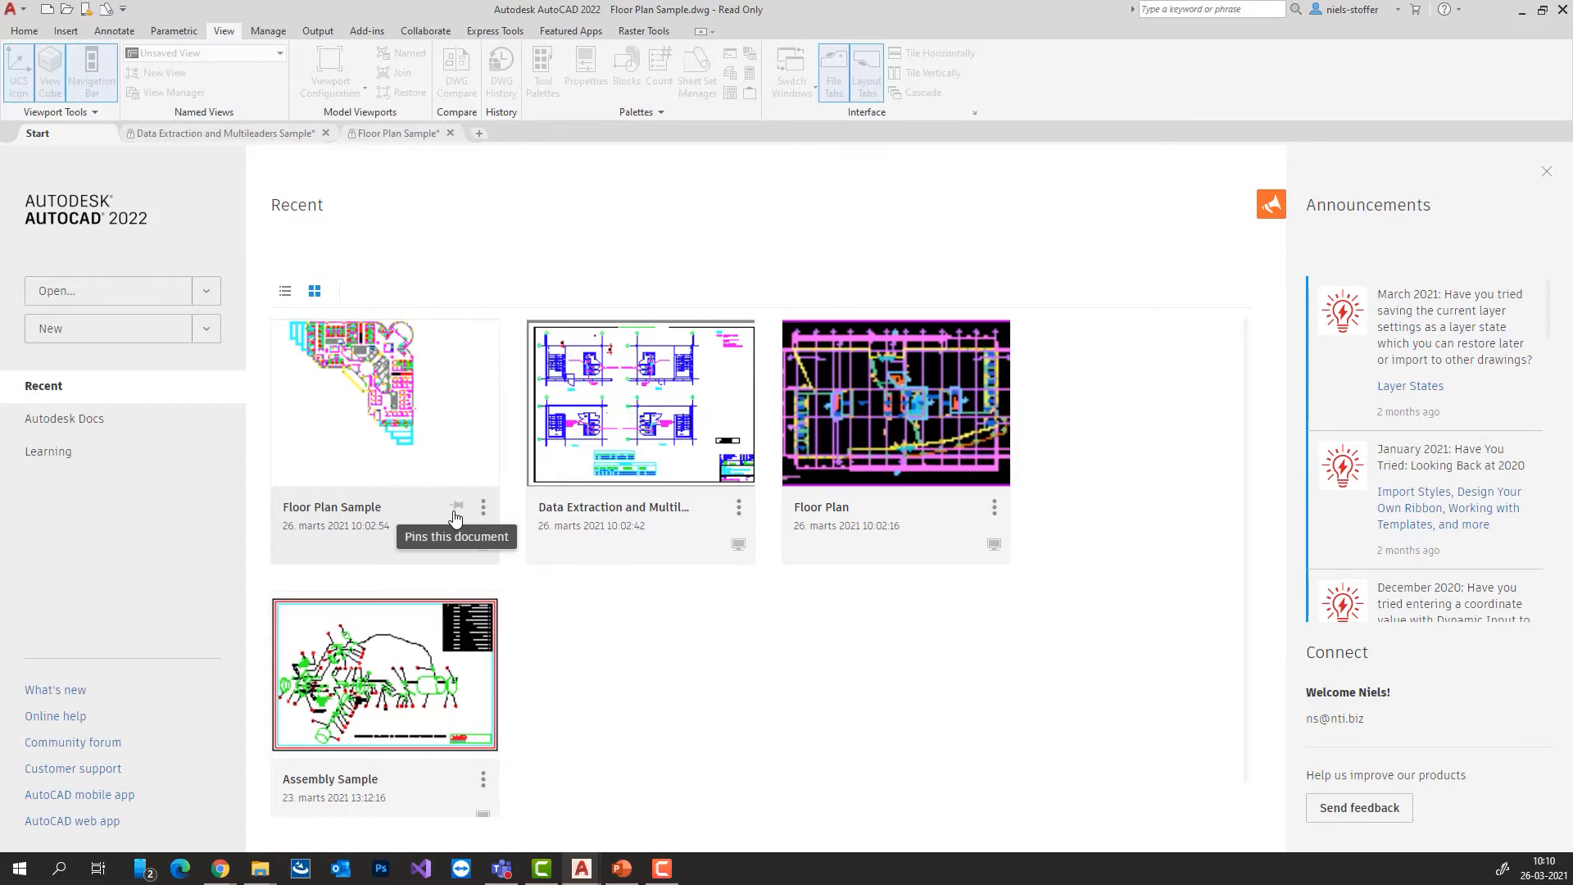
Look at the opening options for the recent Floor Plan Sample drawing and browse the announcements.
click(483, 507)
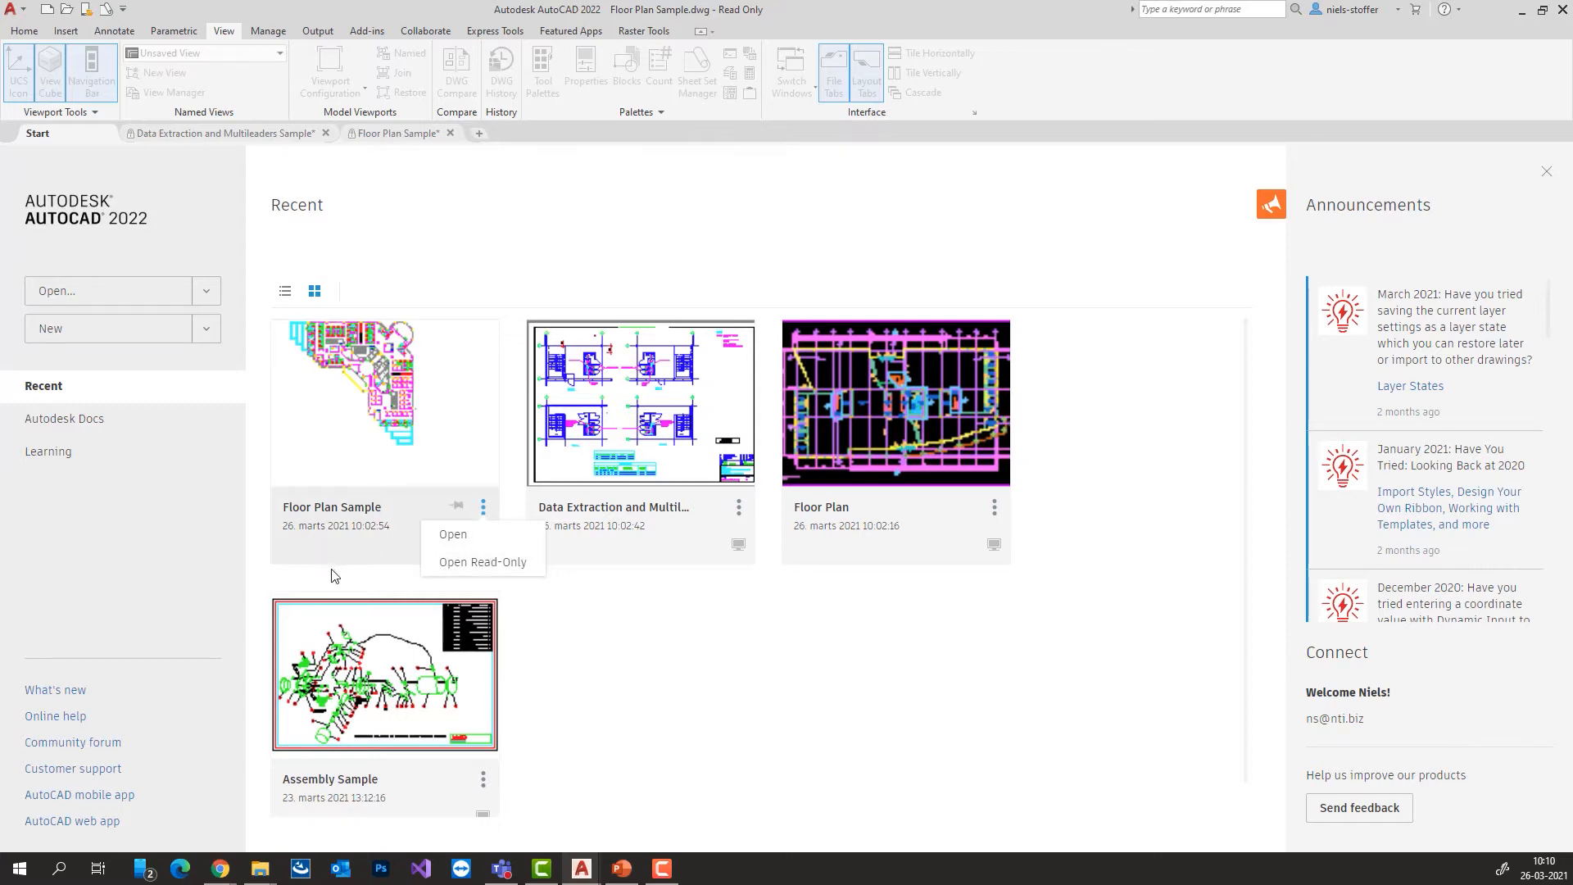
mouse_move(486, 552)
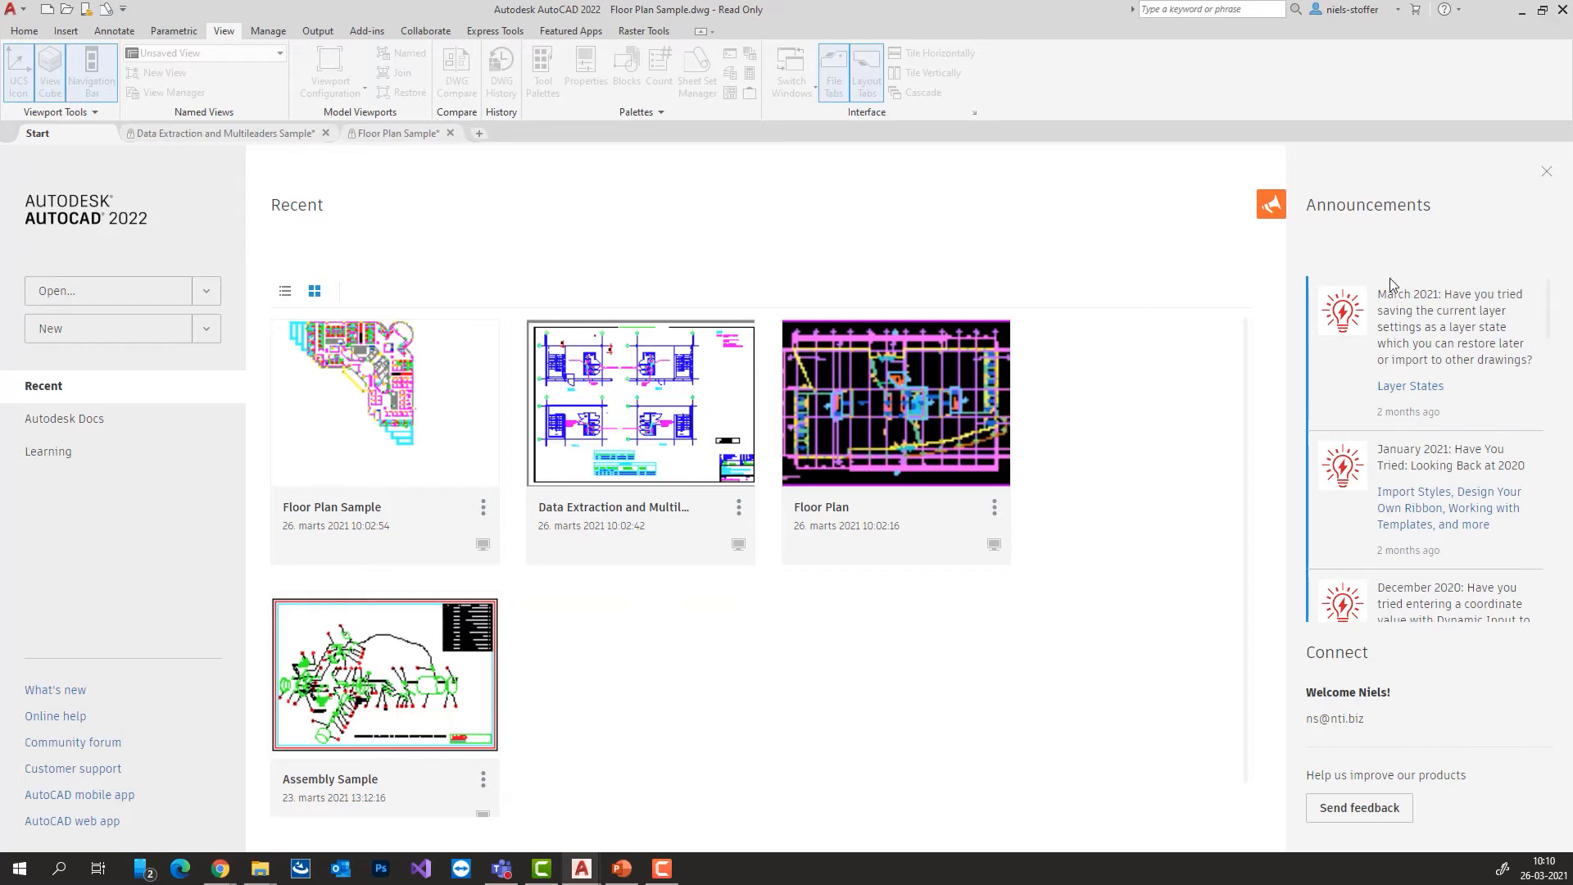
scroll(1394, 386, down, 3)
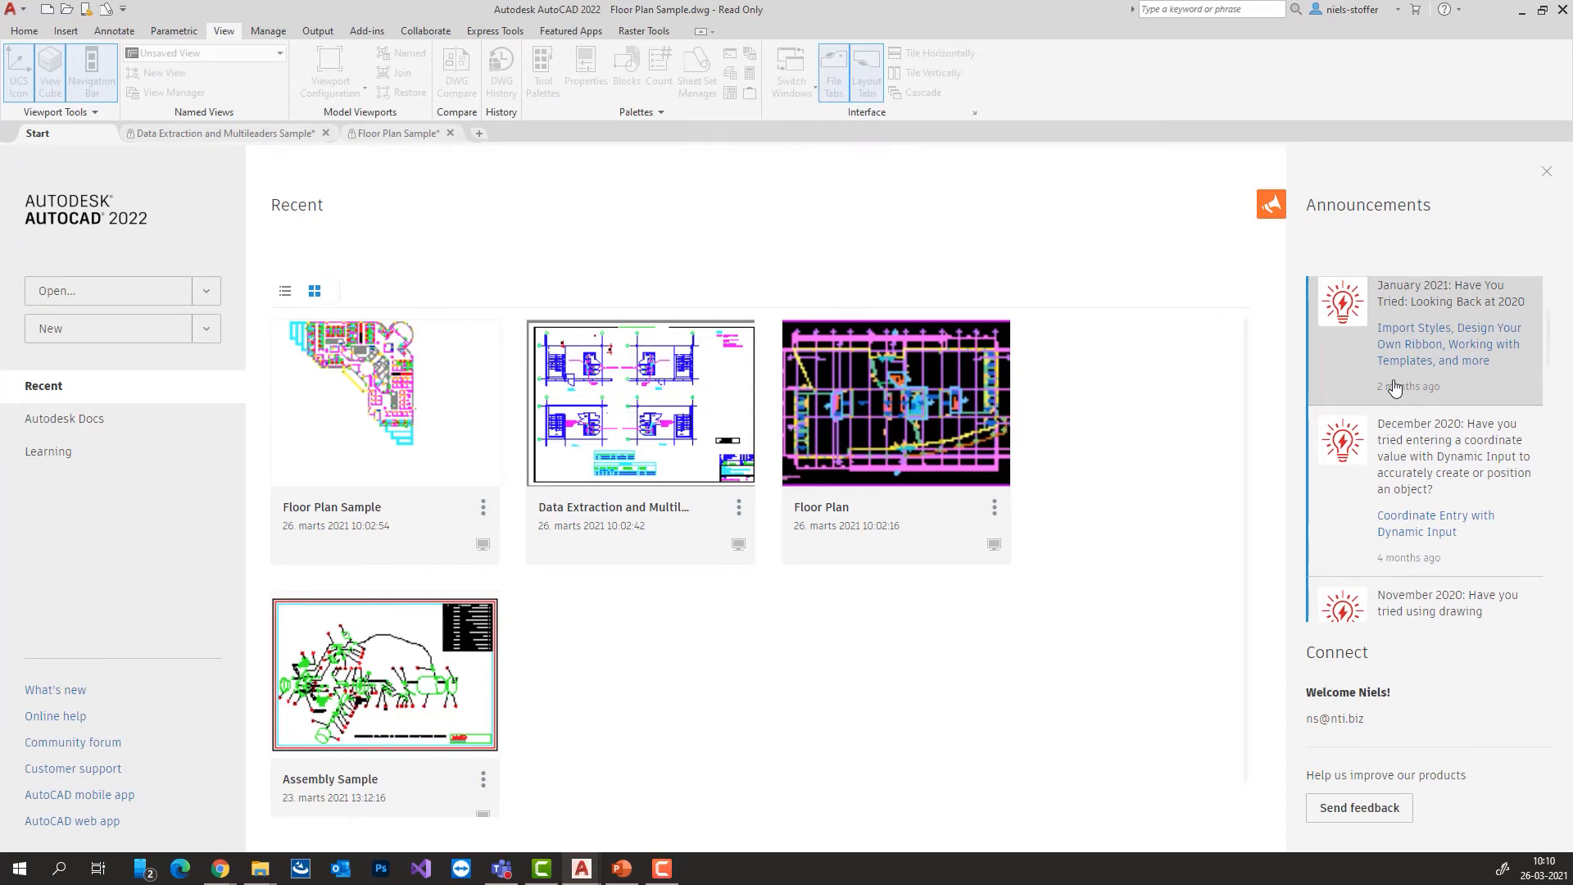
Open the product feedback form, choose AutoCAD as the product and start on the comment.
click(1353, 808)
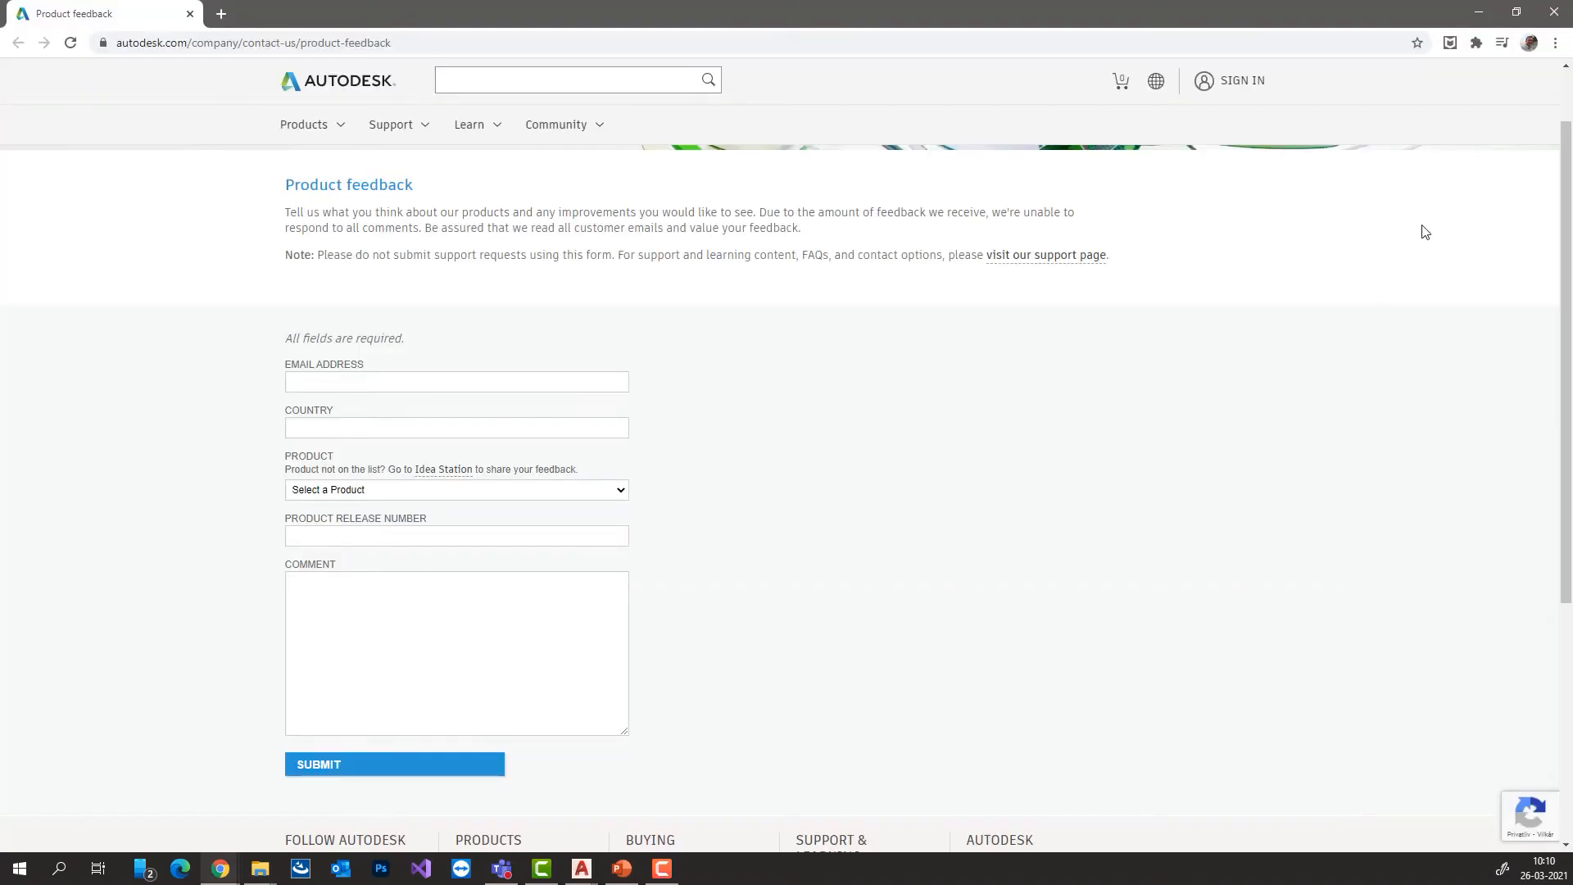
click(427, 495)
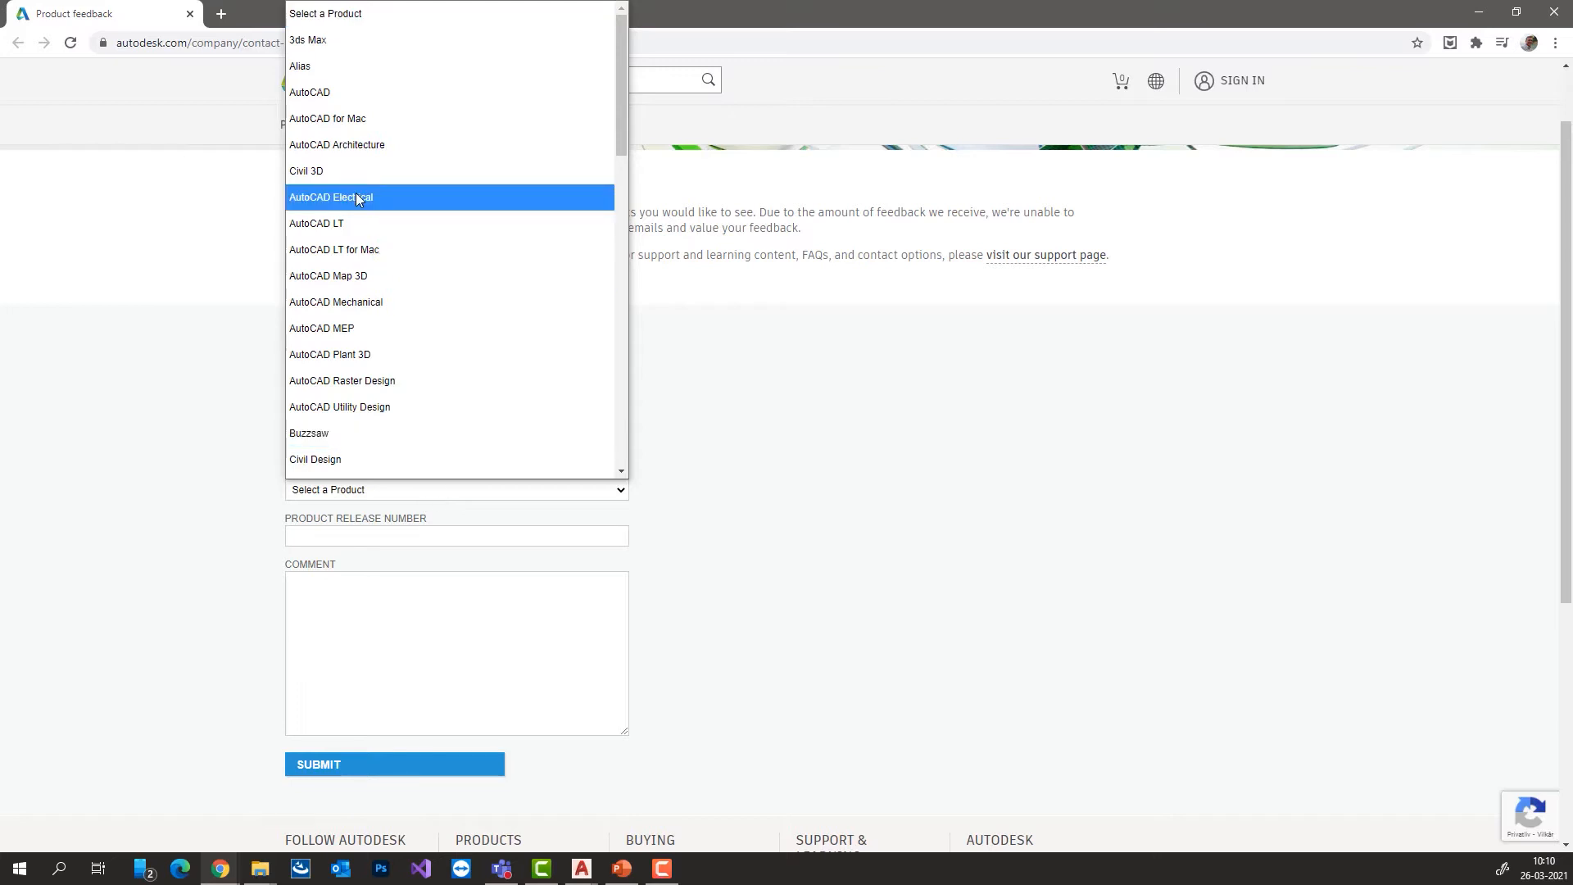
click(353, 93)
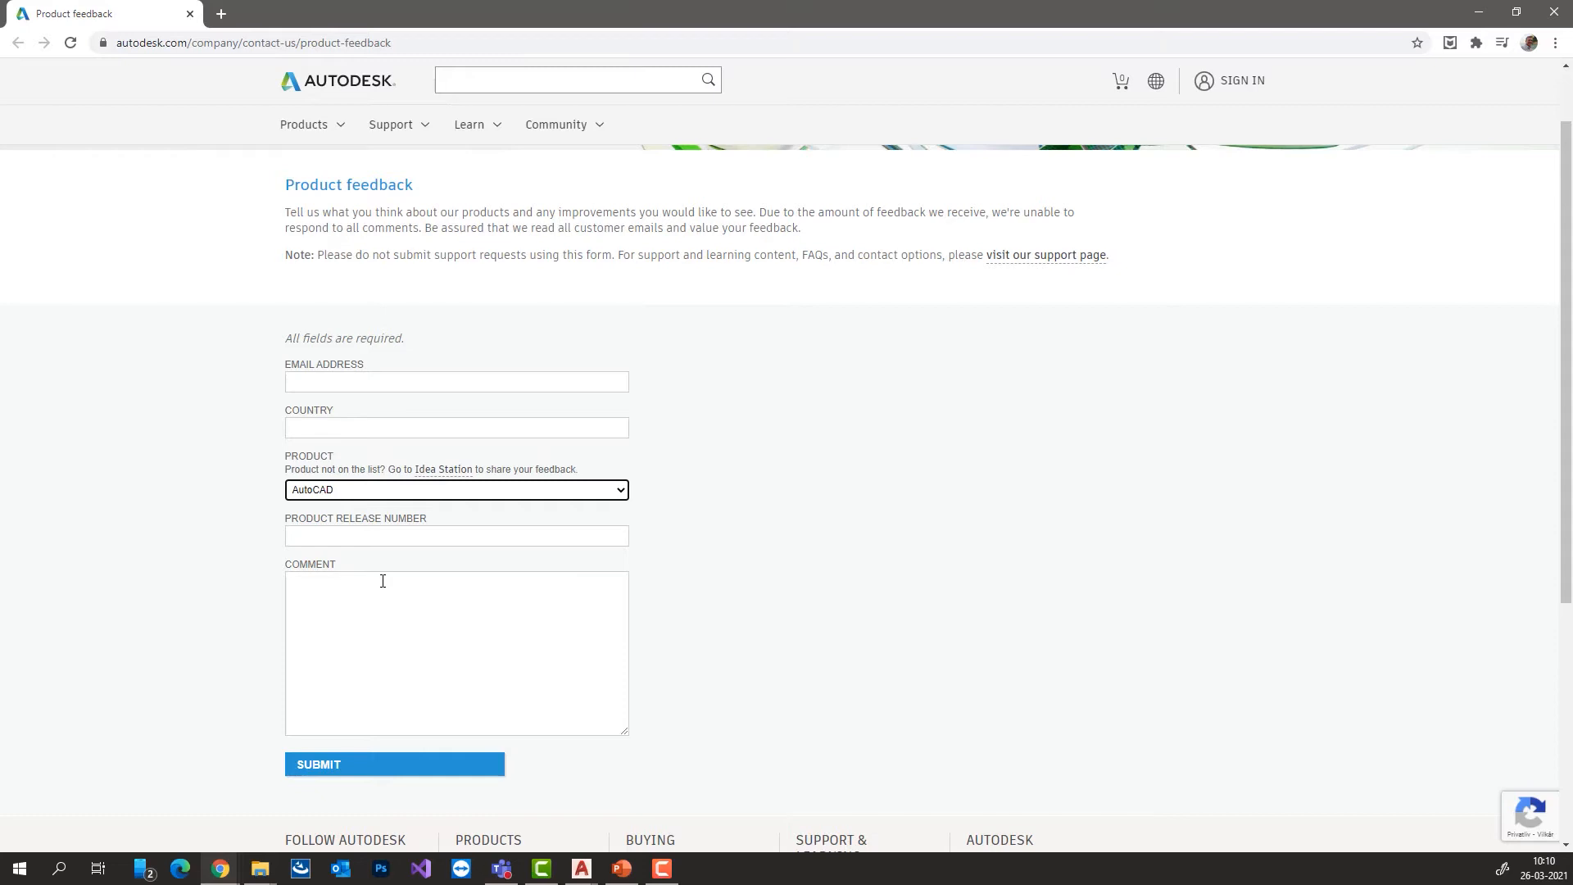
click(390, 608)
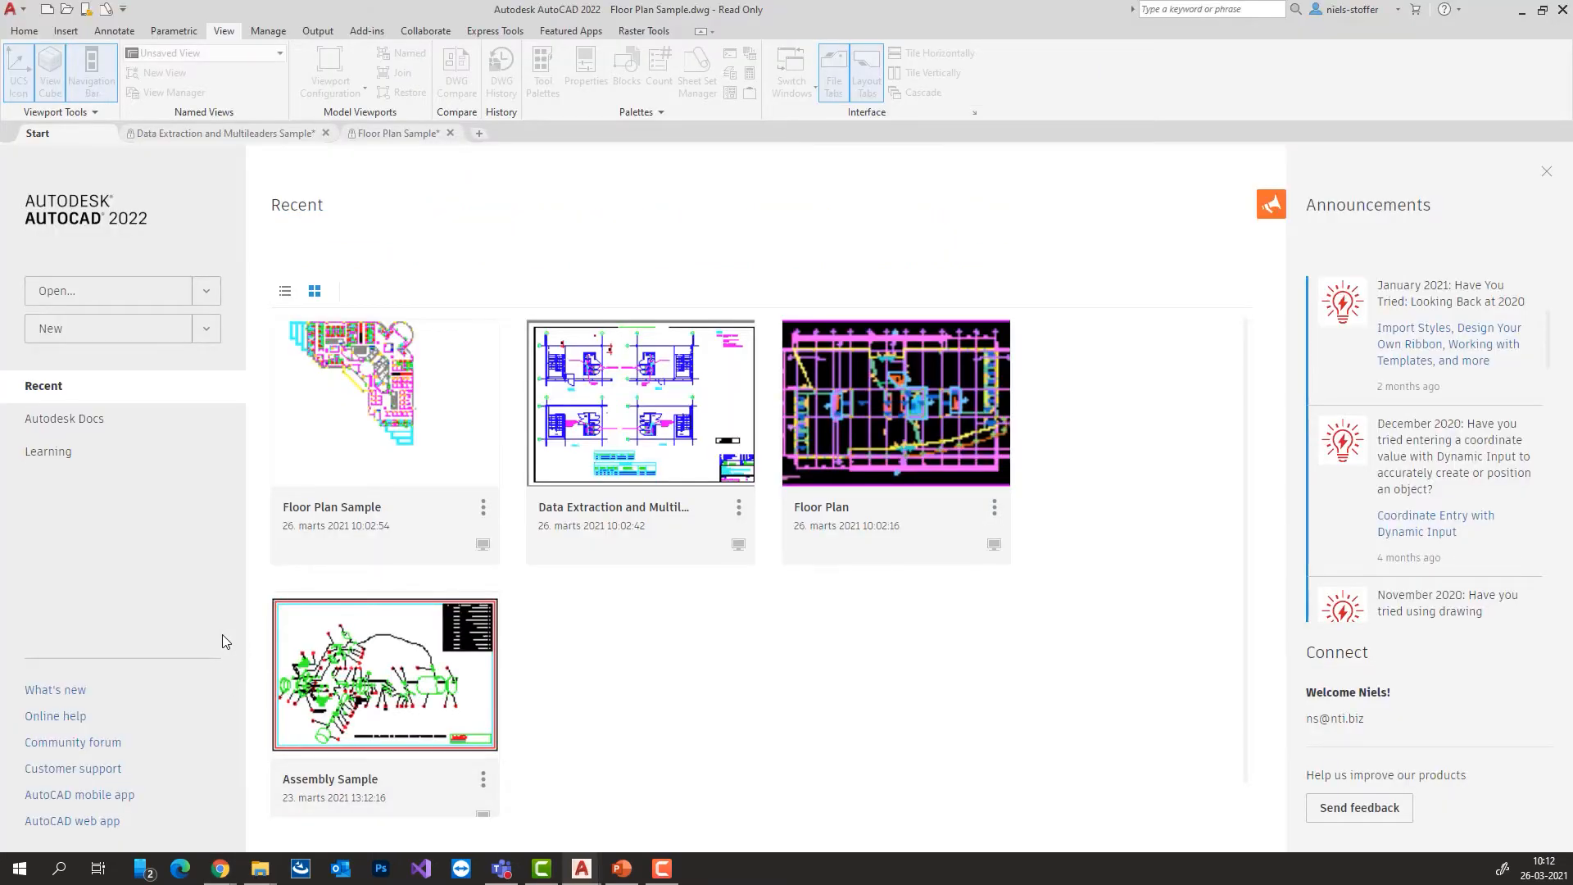
View the Autodesk Docs project folders, then return to the recent drawings and check the choices for opening and creating files.
click(75, 428)
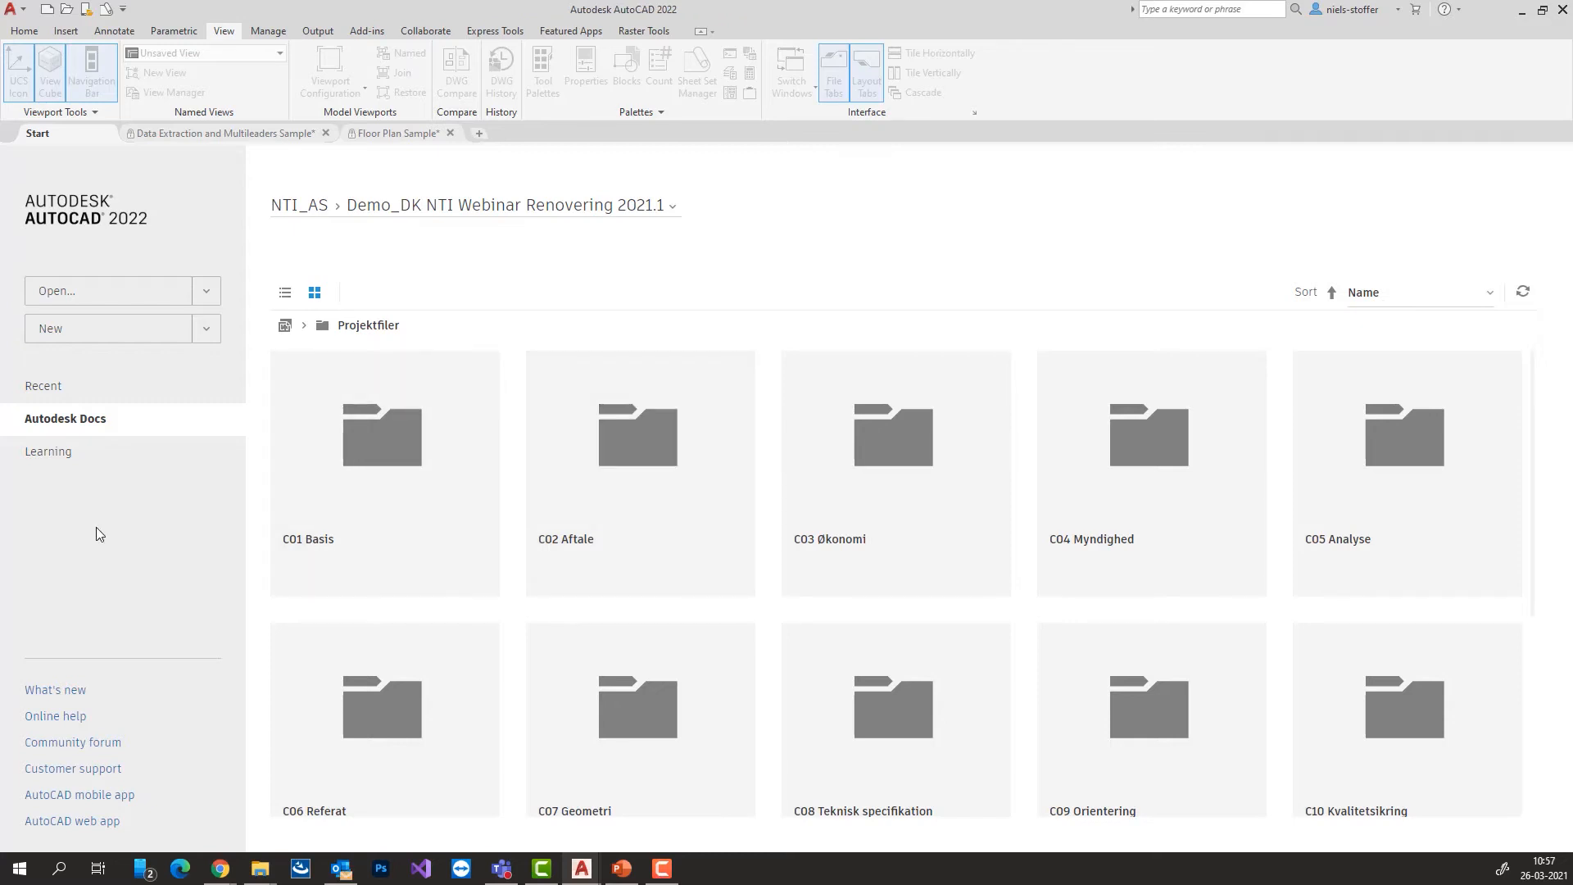
click(120, 395)
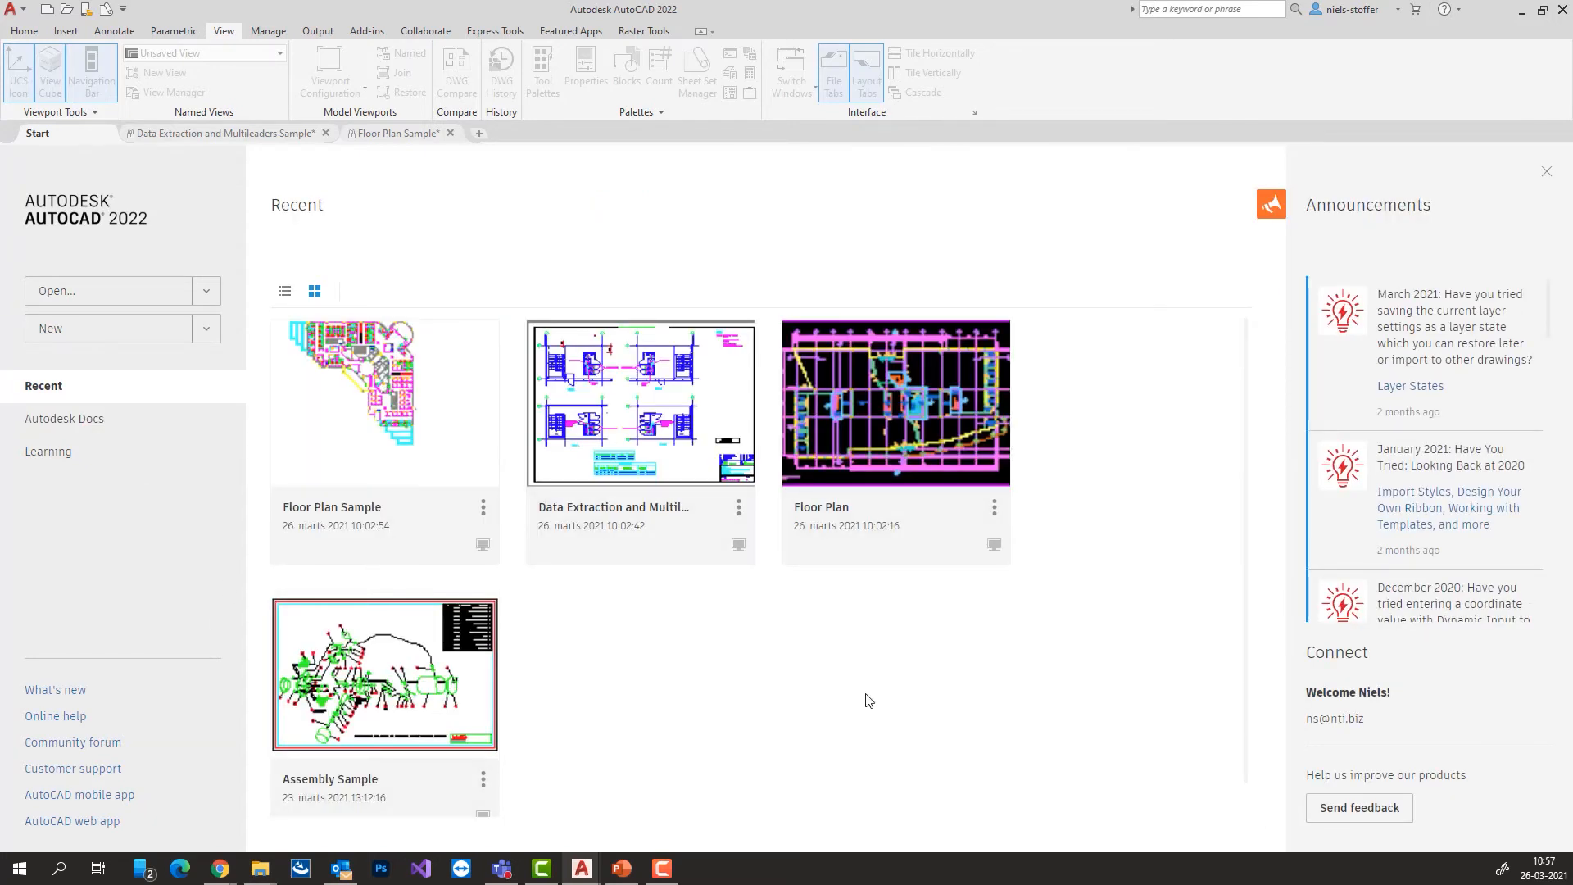
click(206, 294)
click(208, 331)
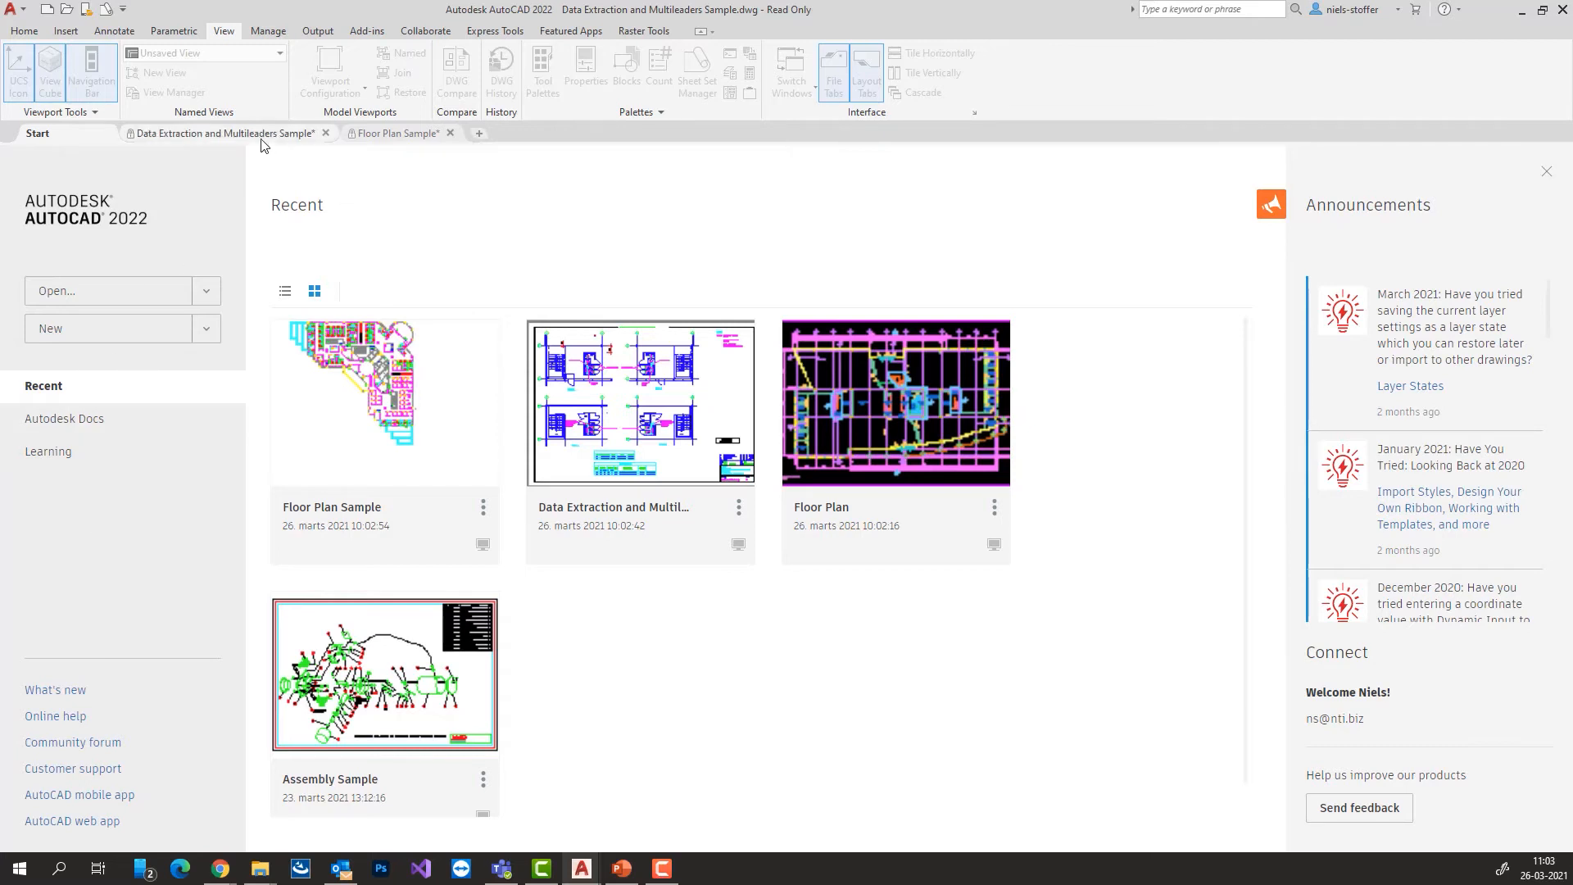
Move the Data Extraction and Multileaders Sample drawing behind Floor Plan Sample in the order of open files.
mouse_move(201, 139)
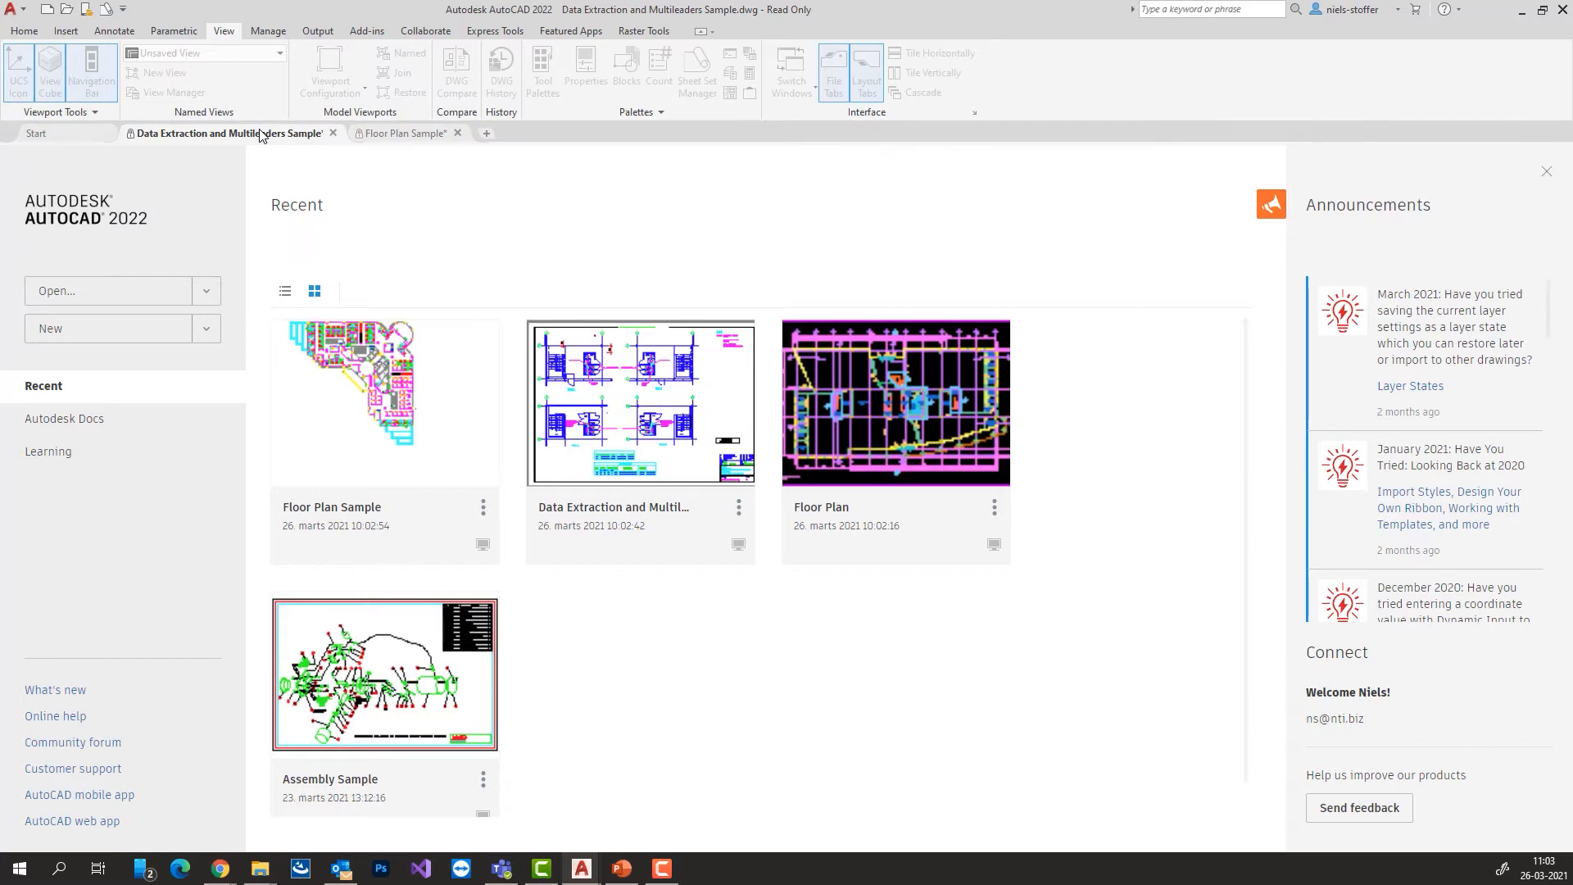
mouse_move(261, 135)
mouse_down()
mouse_move(307, 240)
mouse_move(1363, 264)
mouse_move(406, 169)
mouse_move(342, 203)
mouse_move(262, 145)
mouse_up()
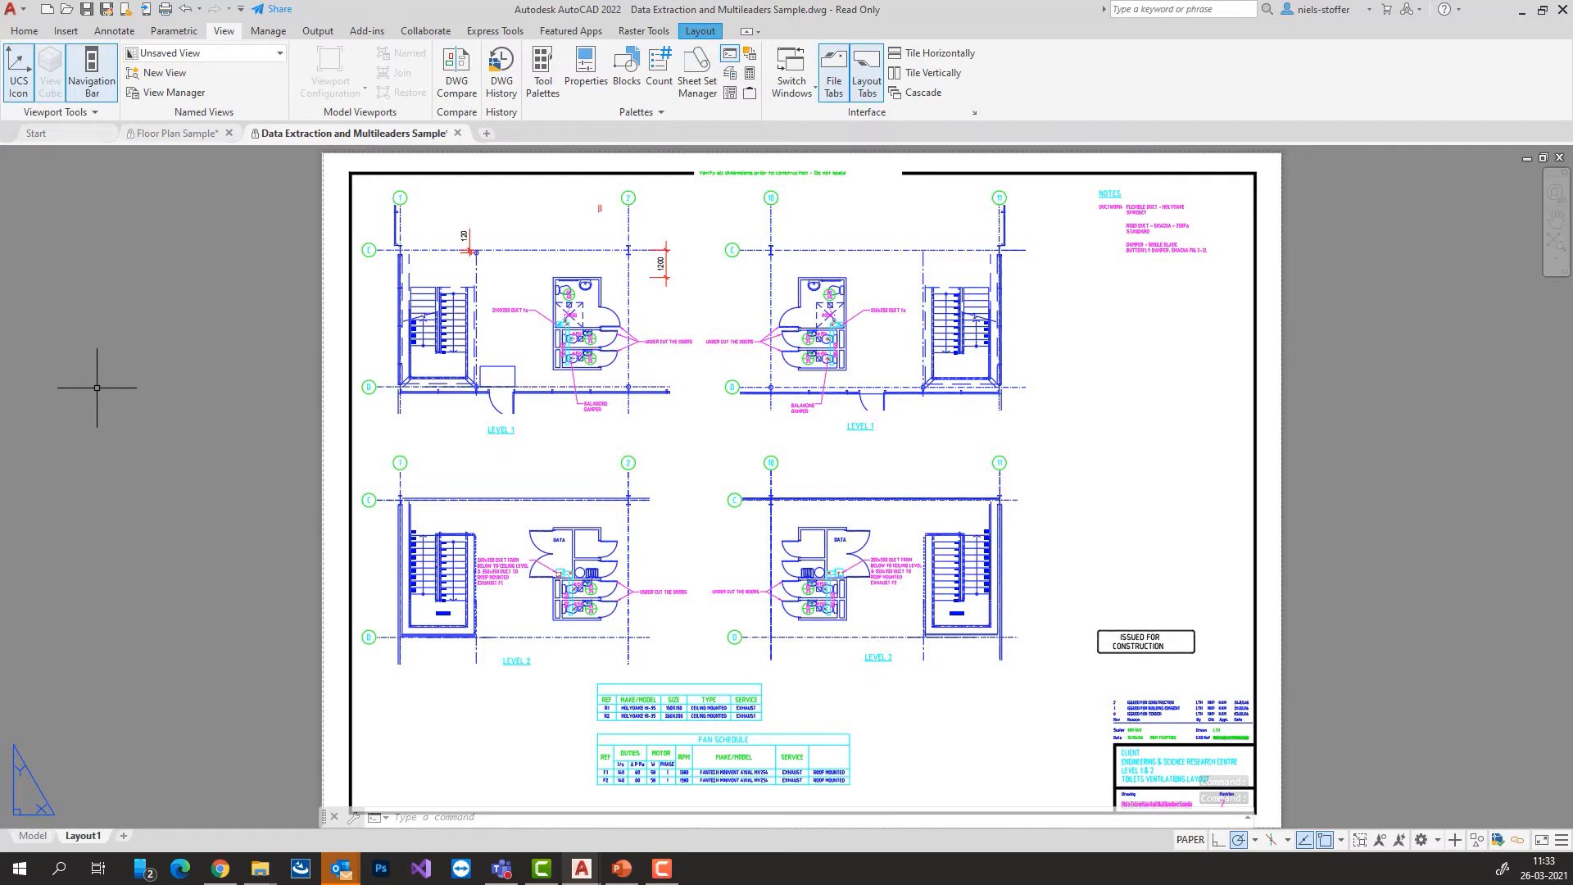
Switch to the Floor Plan Sample drawing and display the Count palette for its blocks.
click(173, 133)
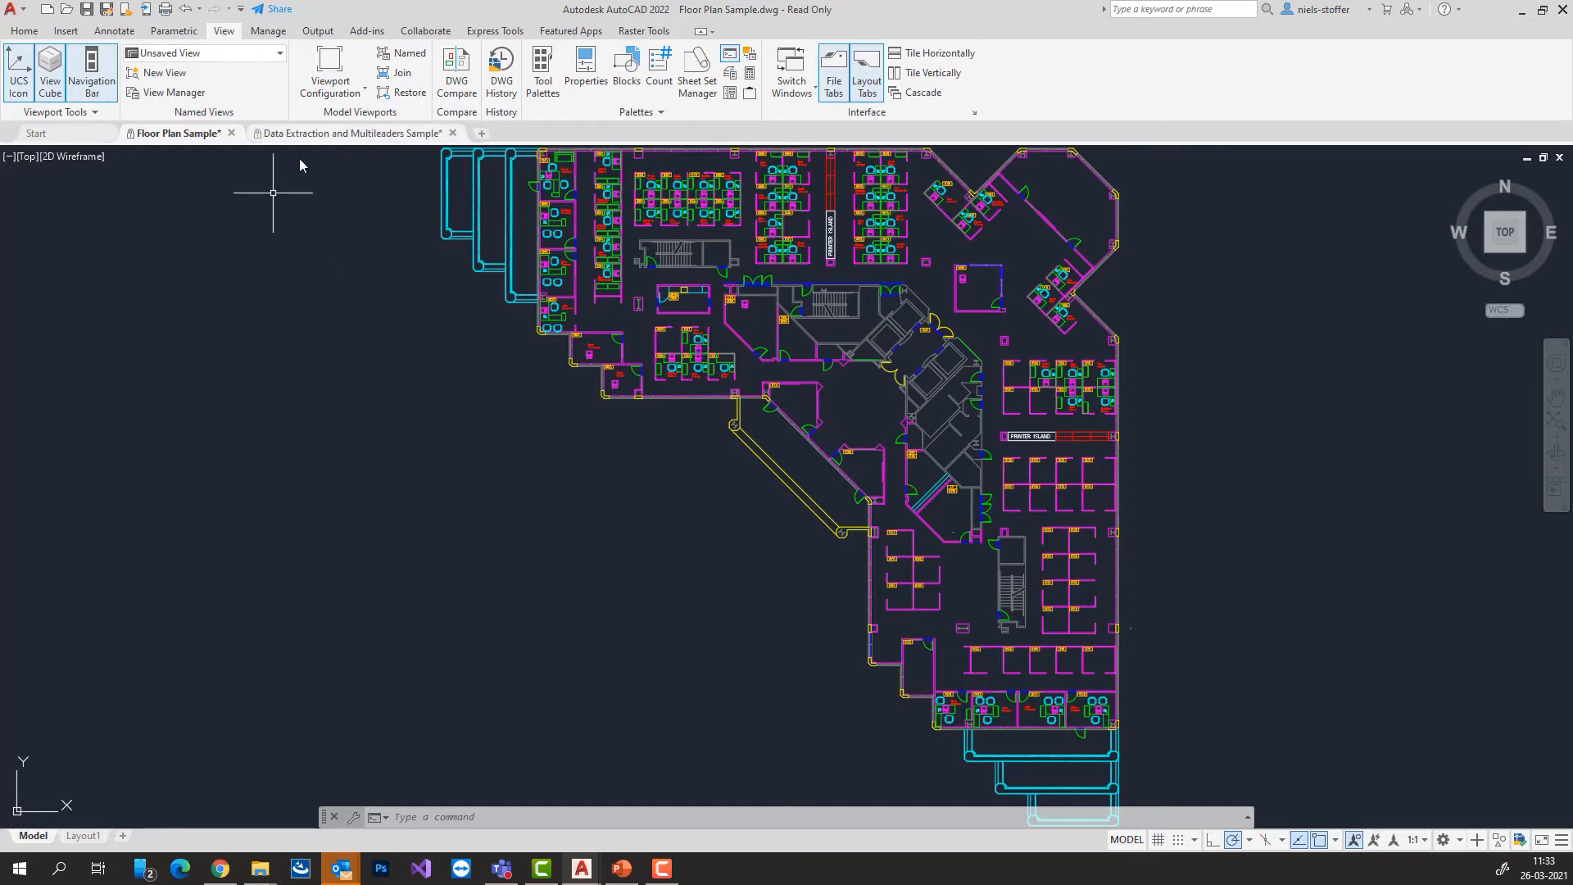
click(655, 92)
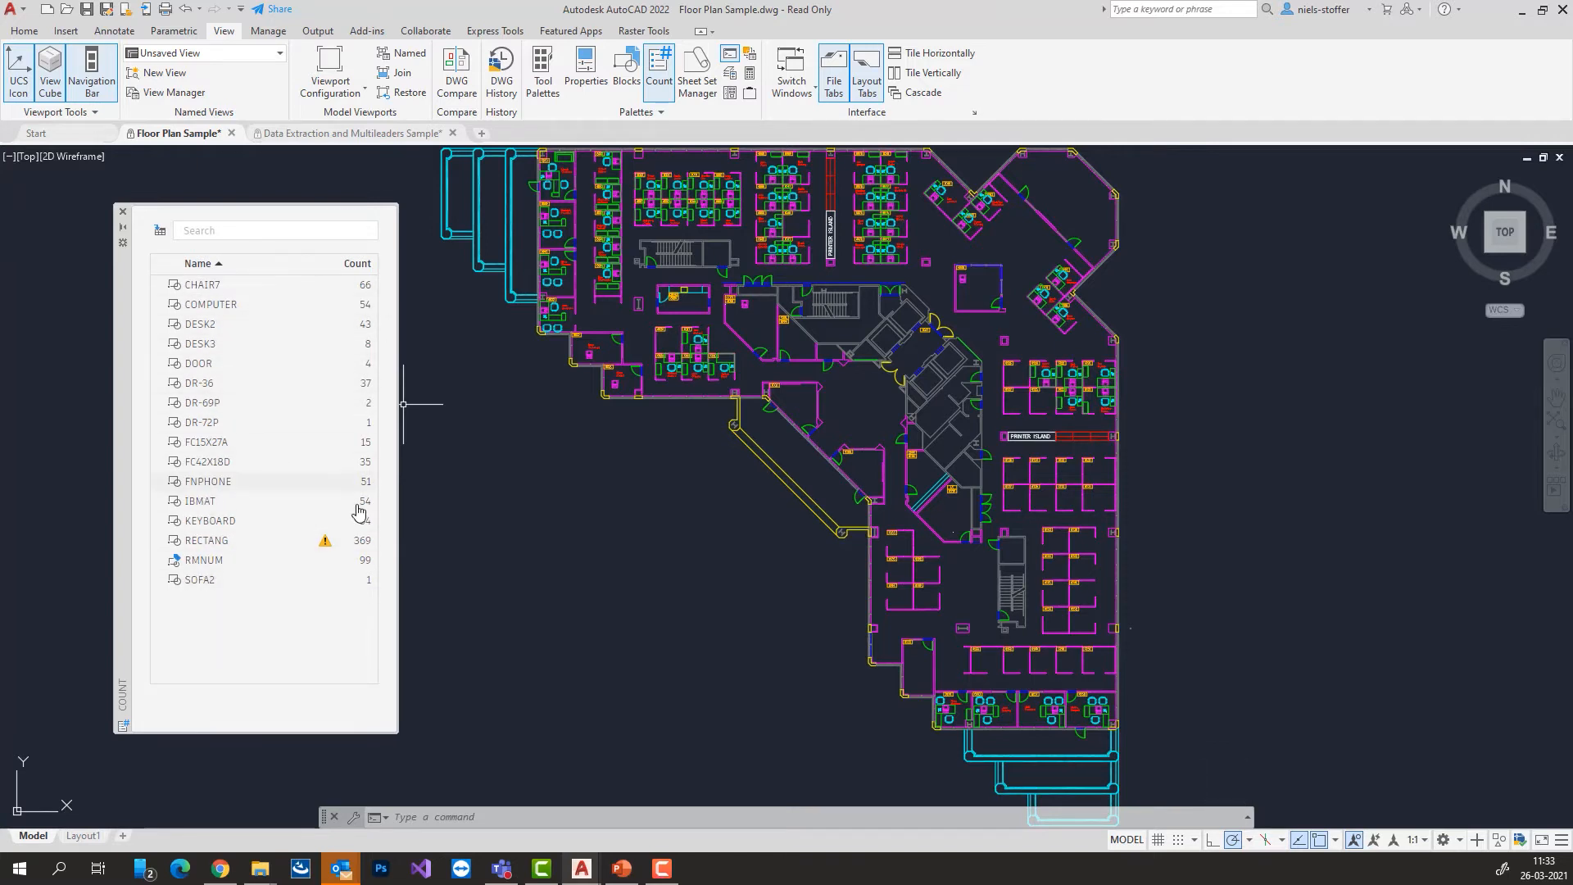
Place five copies of the chair from office 6052 in the empty area above the office row.
scroll(671, 327, up, 8)
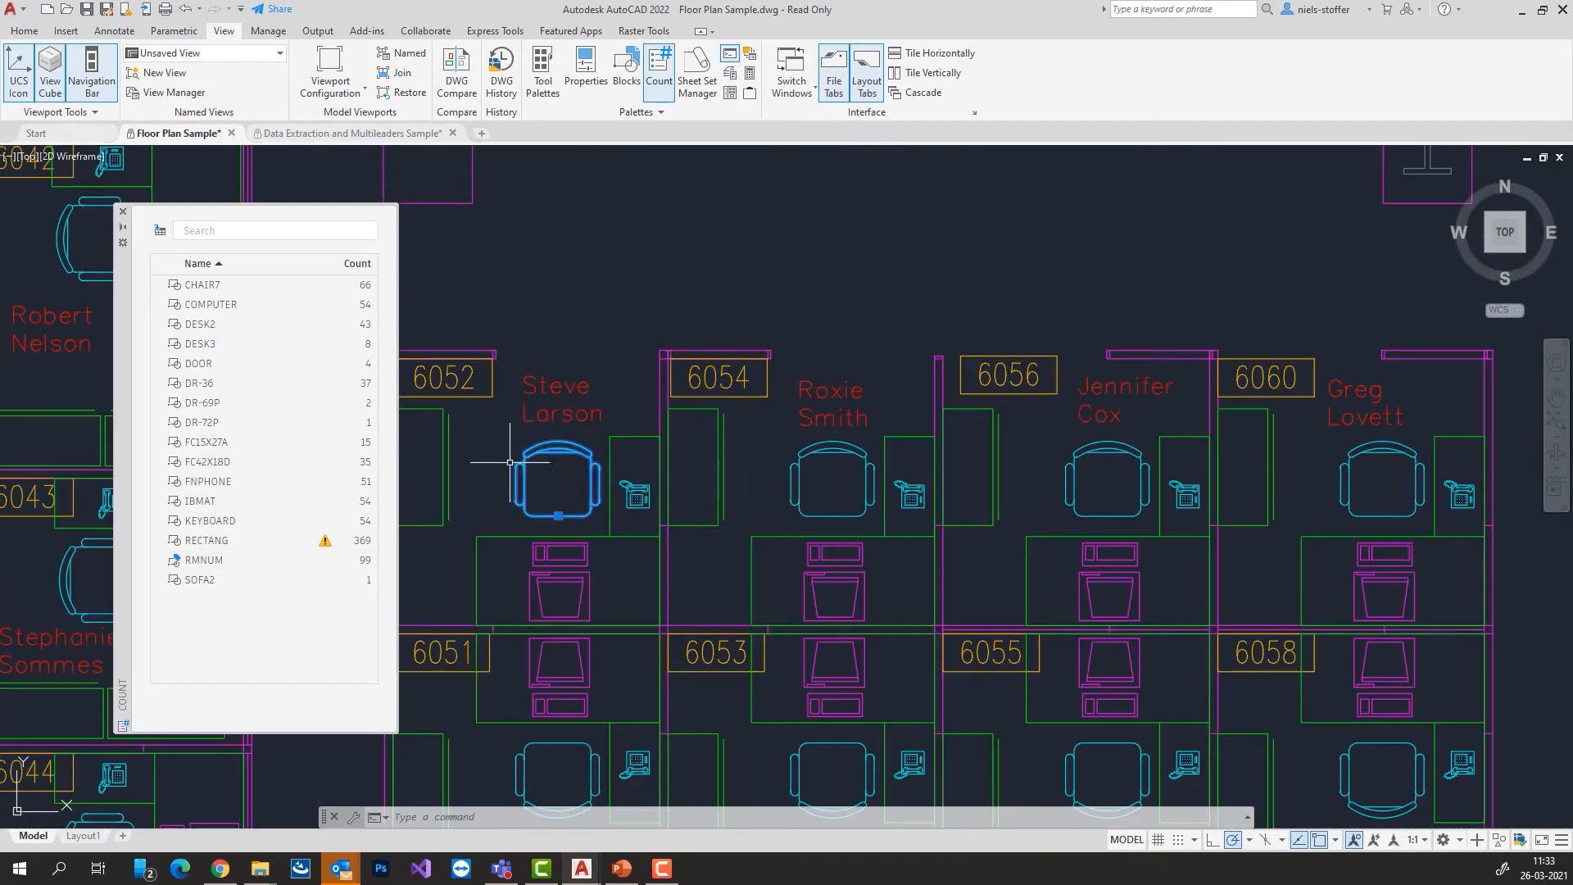
click(511, 462)
text(co)
key(Return)
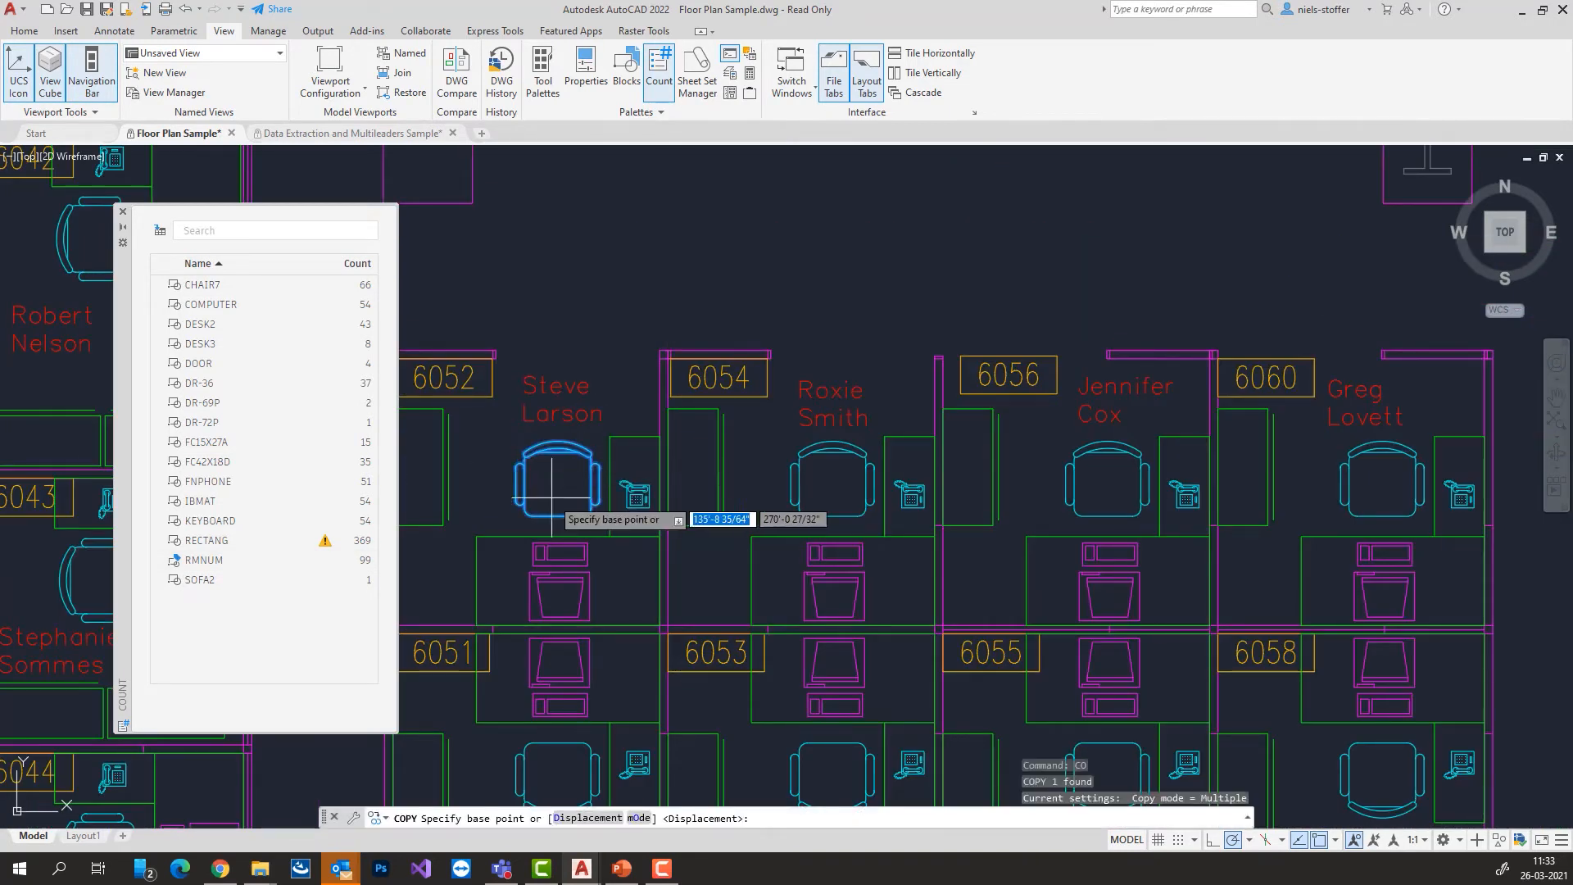
click(553, 503)
click(512, 280)
click(699, 264)
click(875, 281)
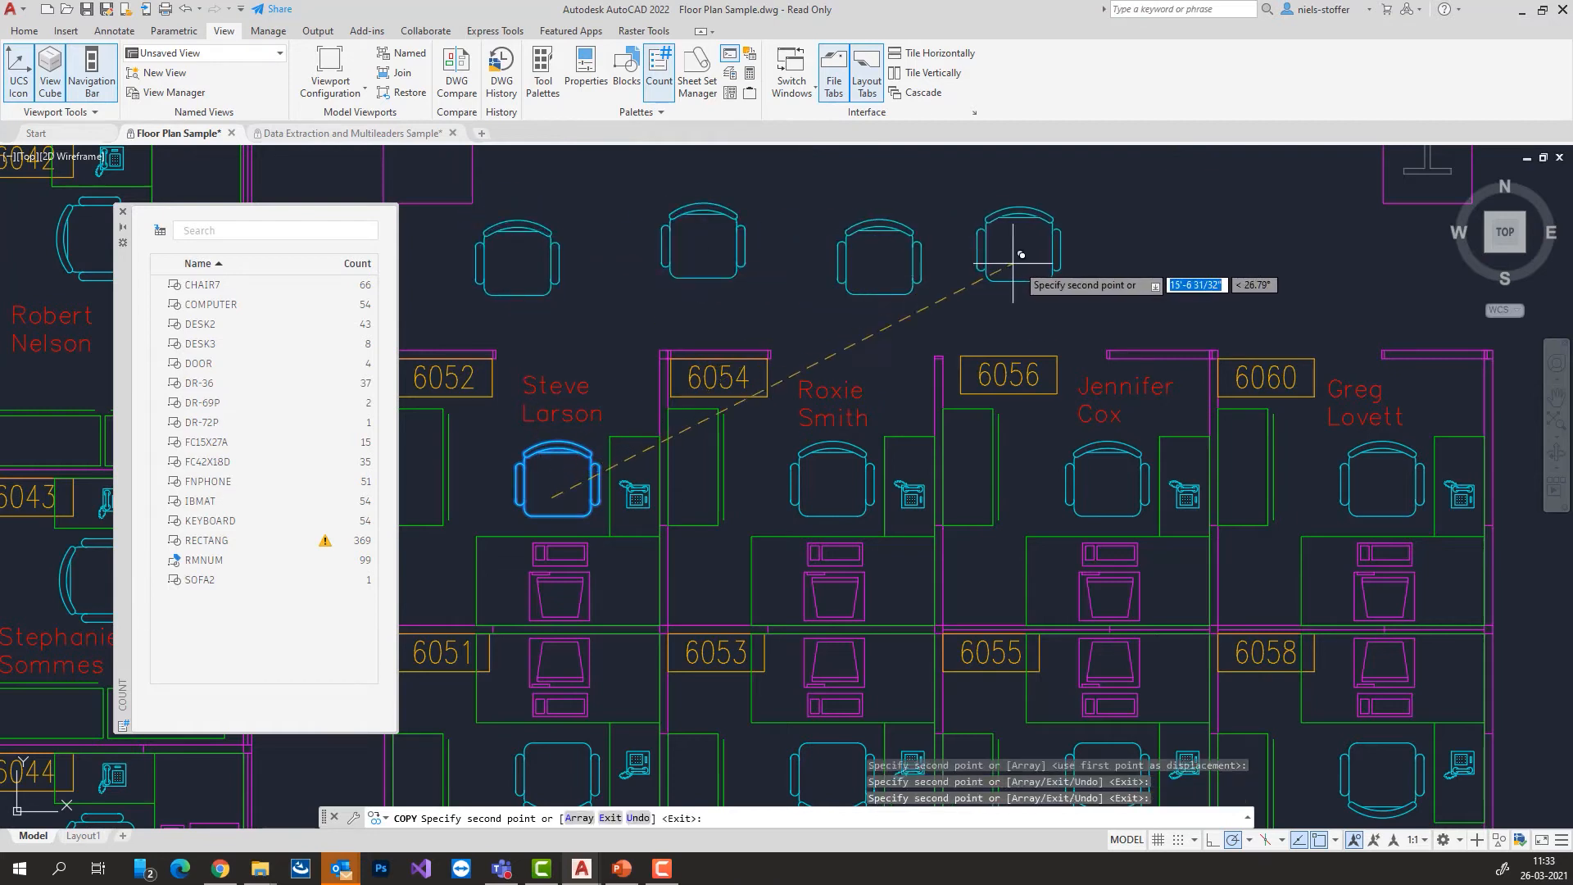
click(1025, 271)
click(1219, 286)
key(Return)
Erase the five copied chairs above the office row.
click(1344, 344)
click(443, 209)
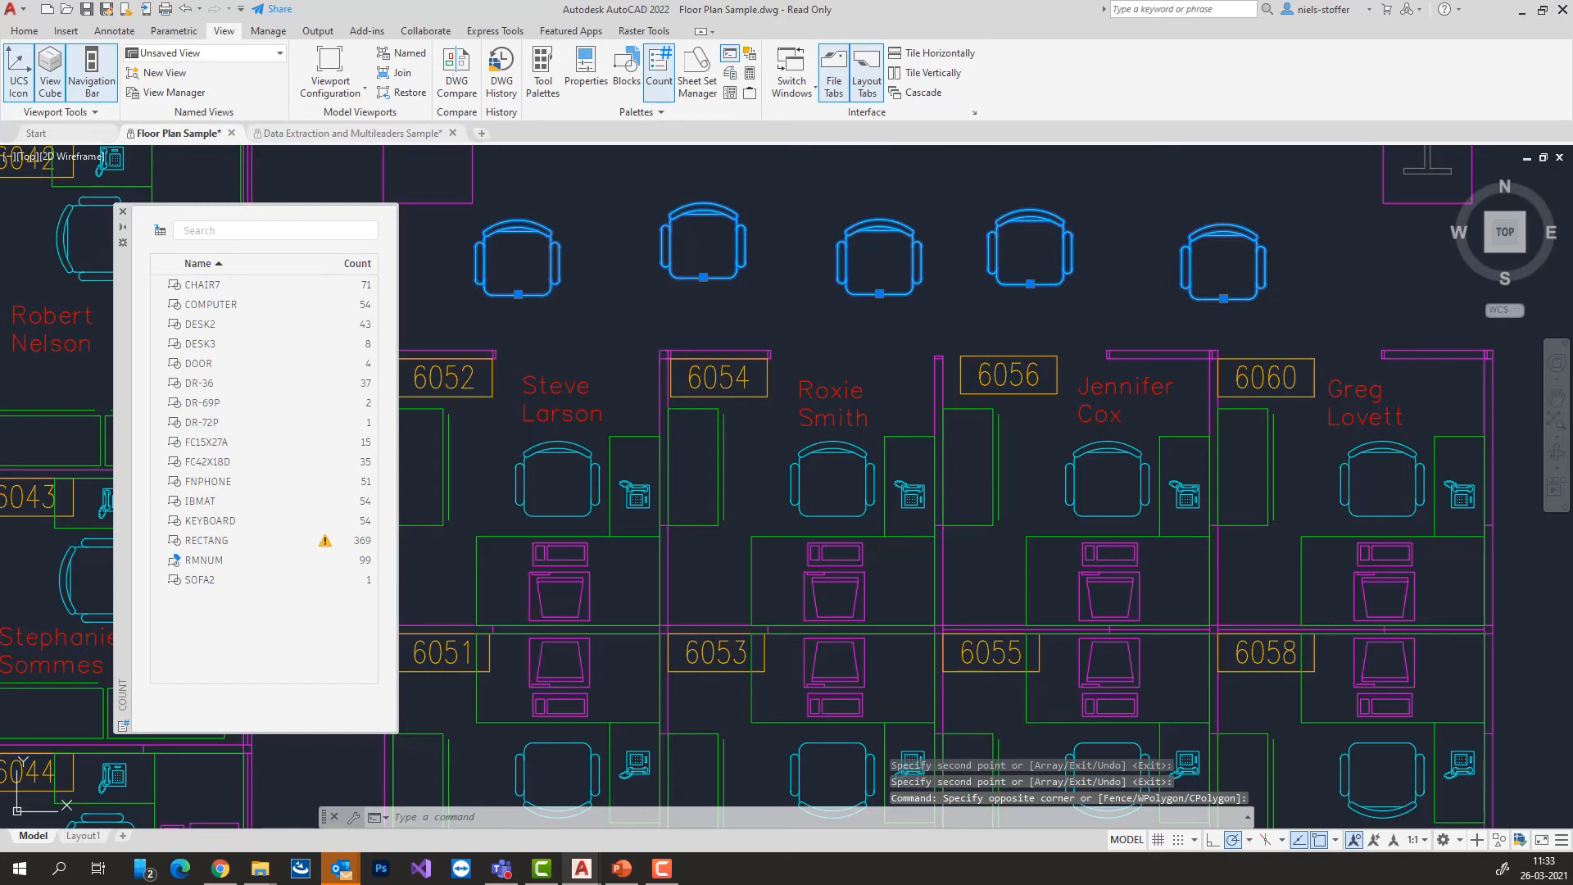
key(Delete)
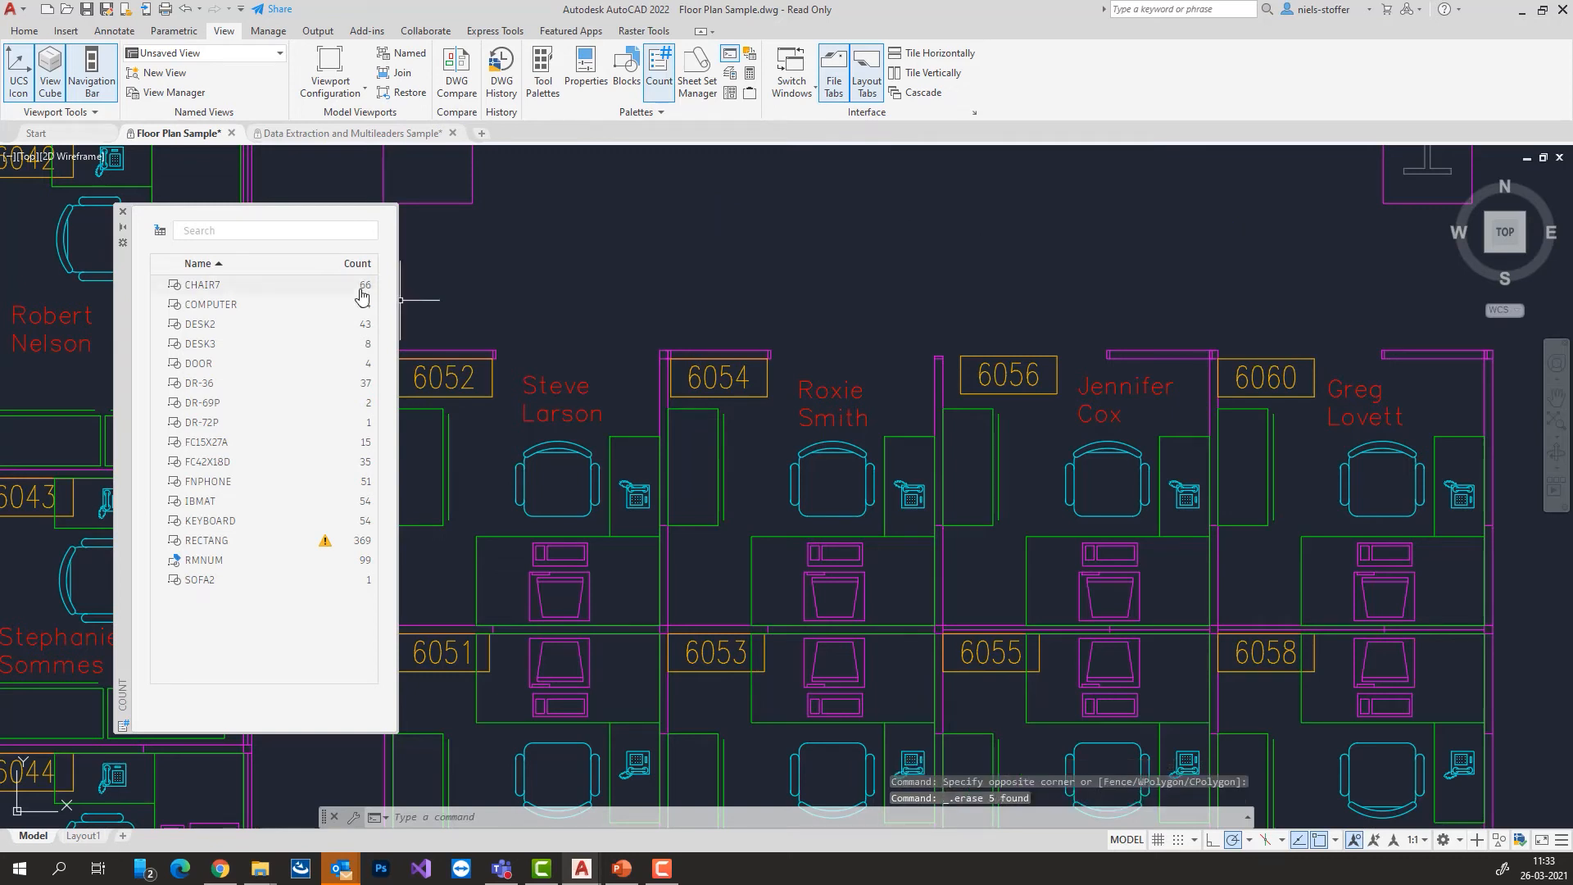
Copy the chair in office 6052 exactly onto itself, using the desk corner as base and target point.
click(577, 516)
click(514, 462)
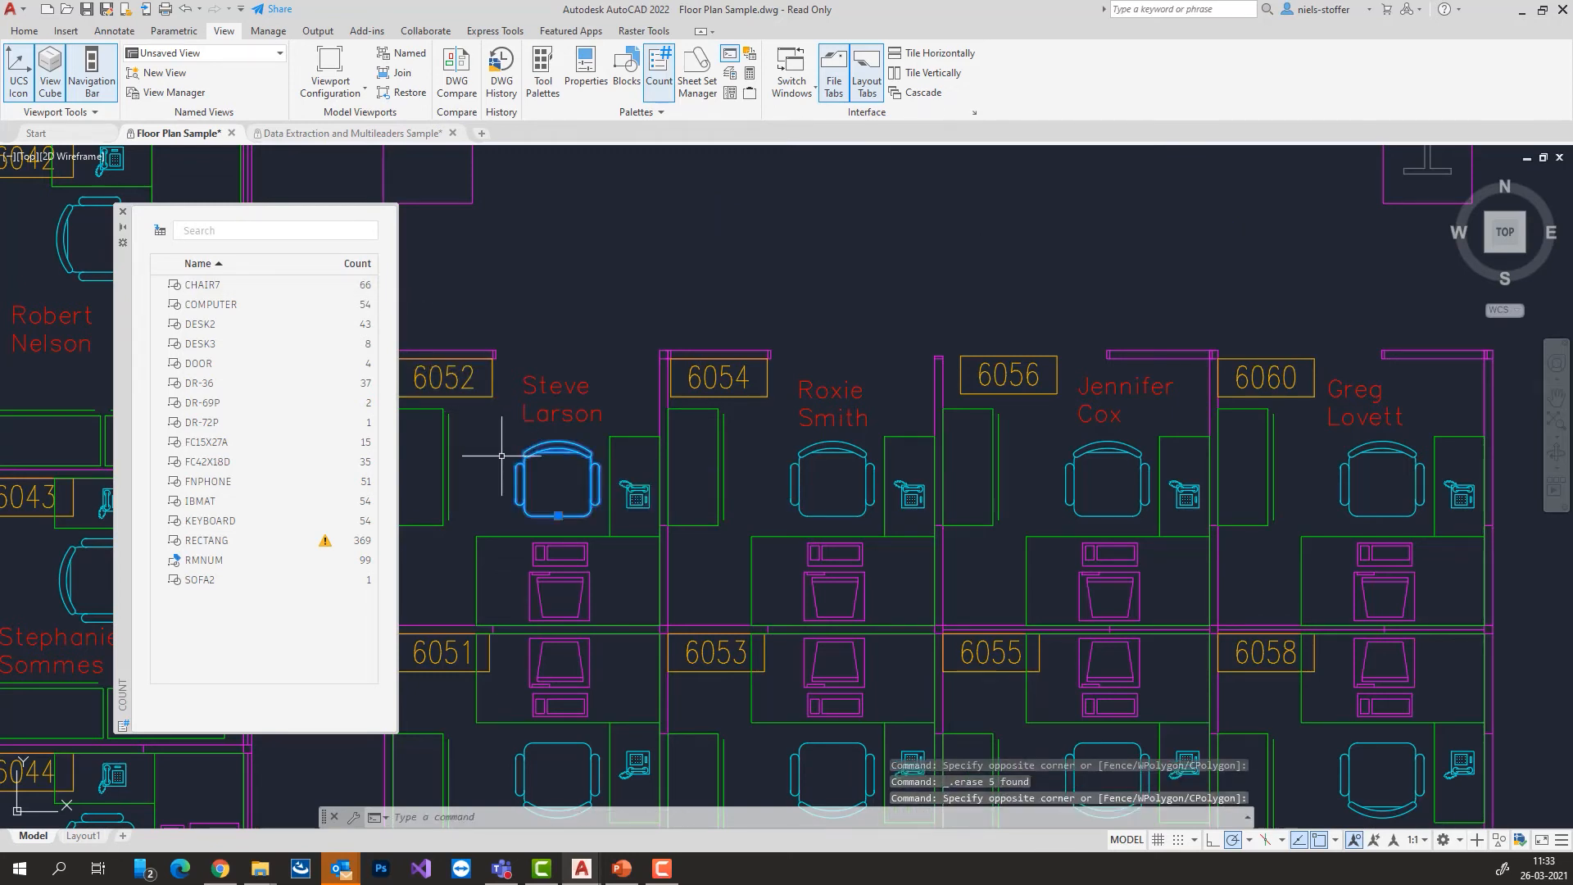
text(CP)
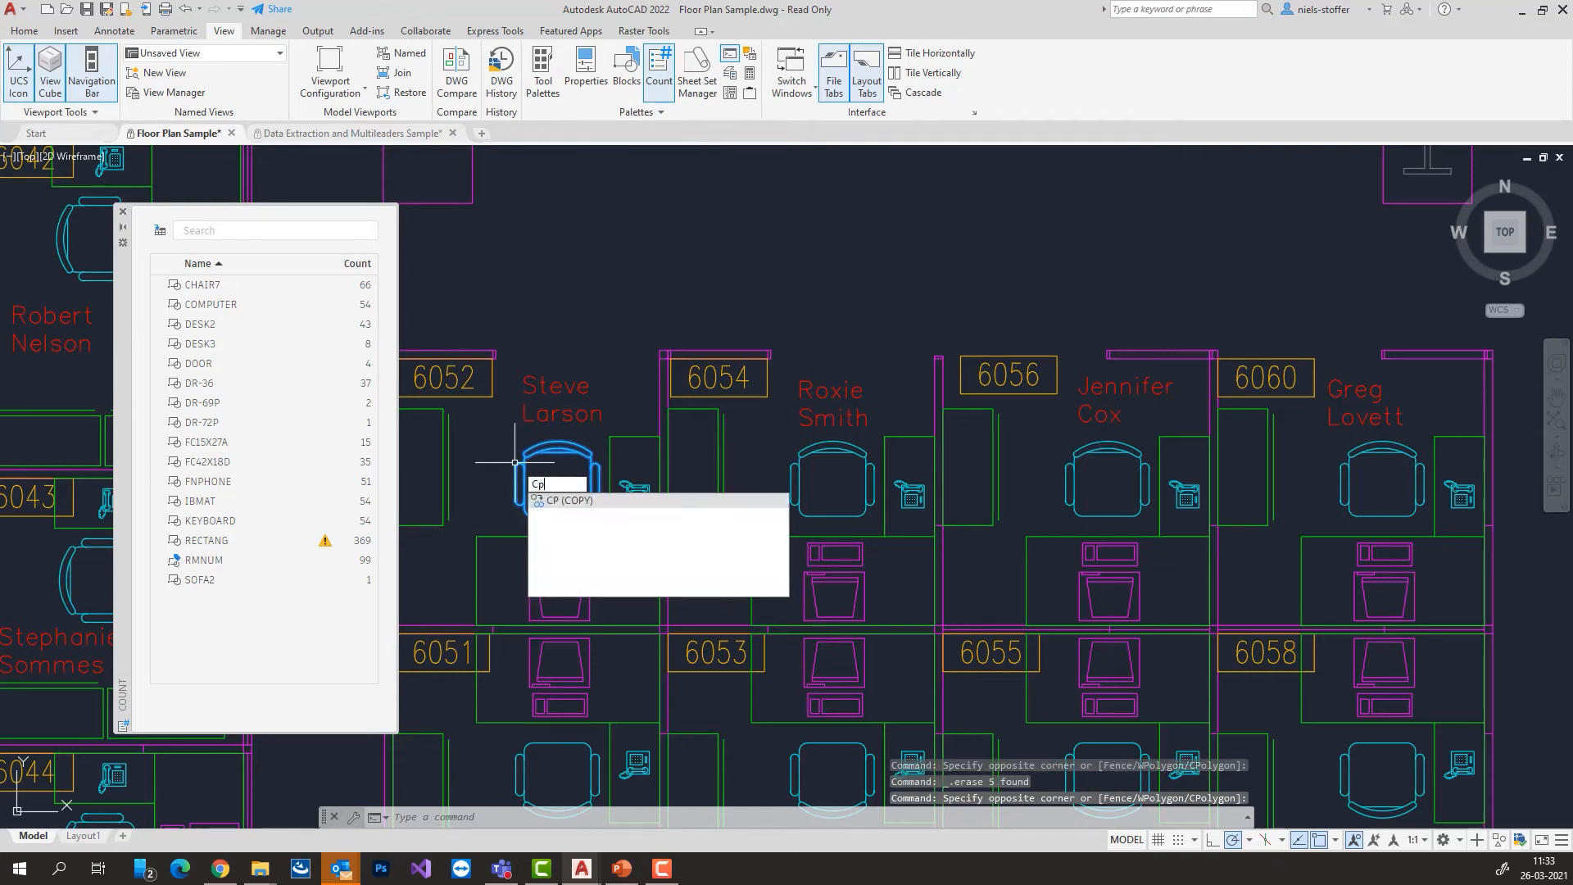
key(Return)
click(480, 531)
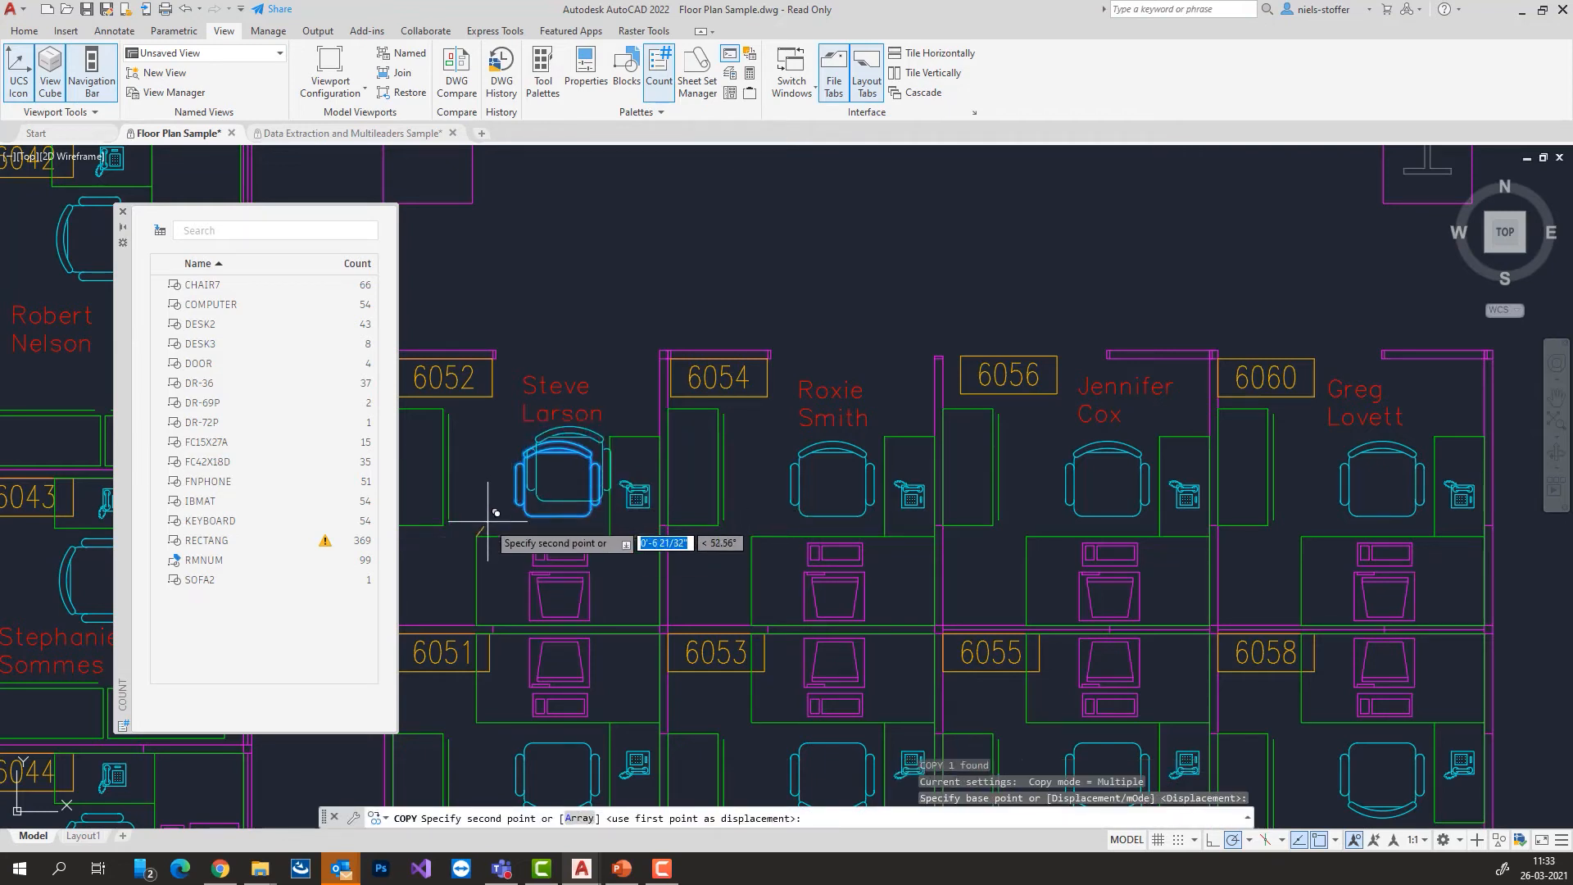
click(480, 531)
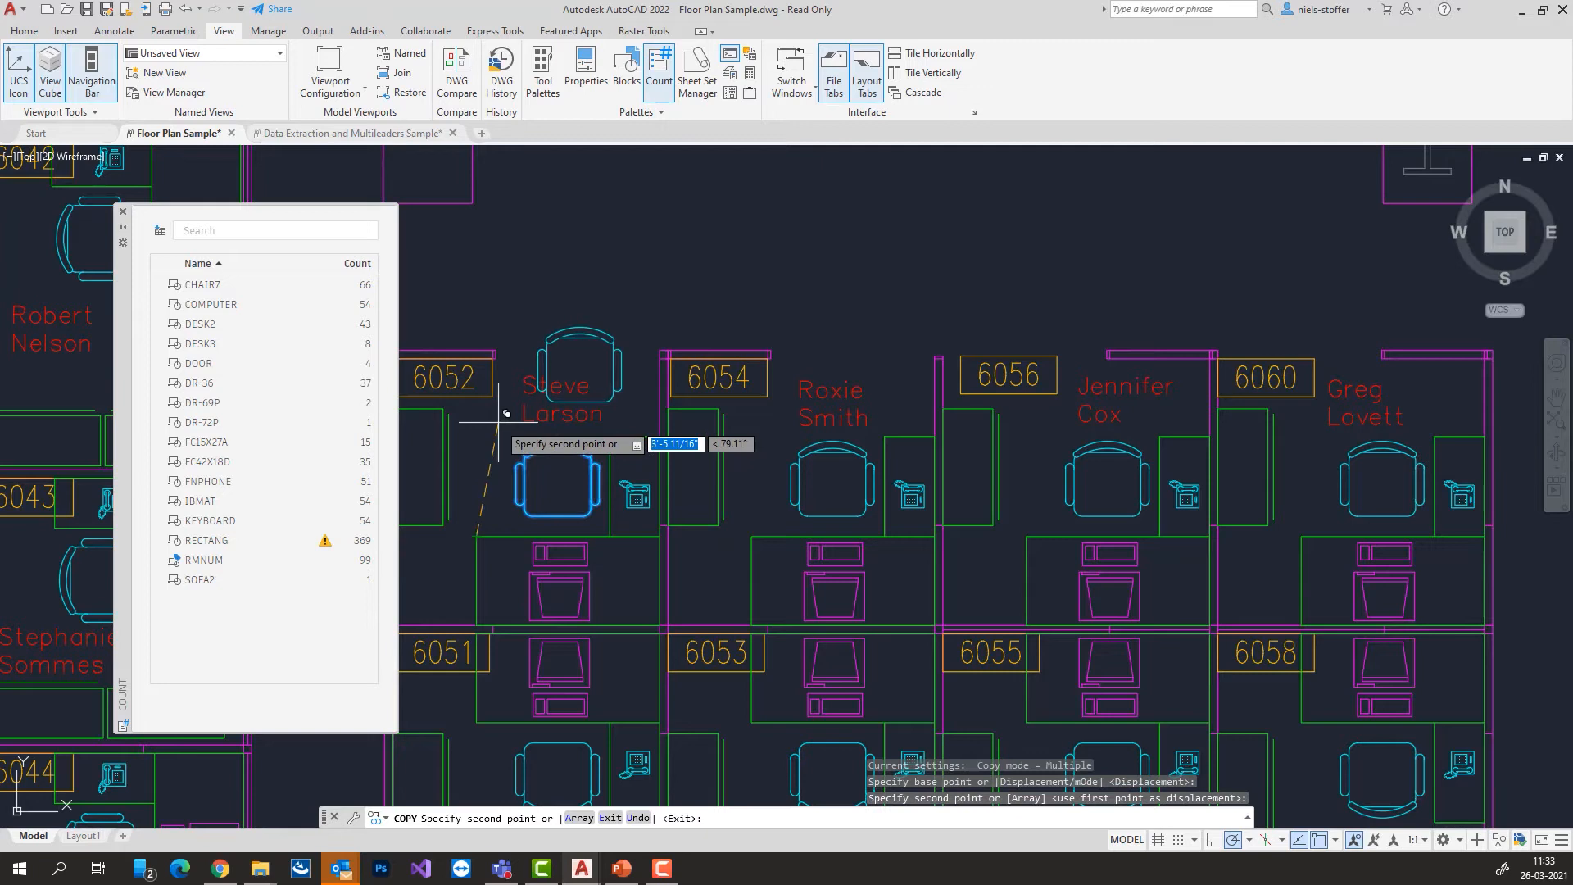
key(Return)
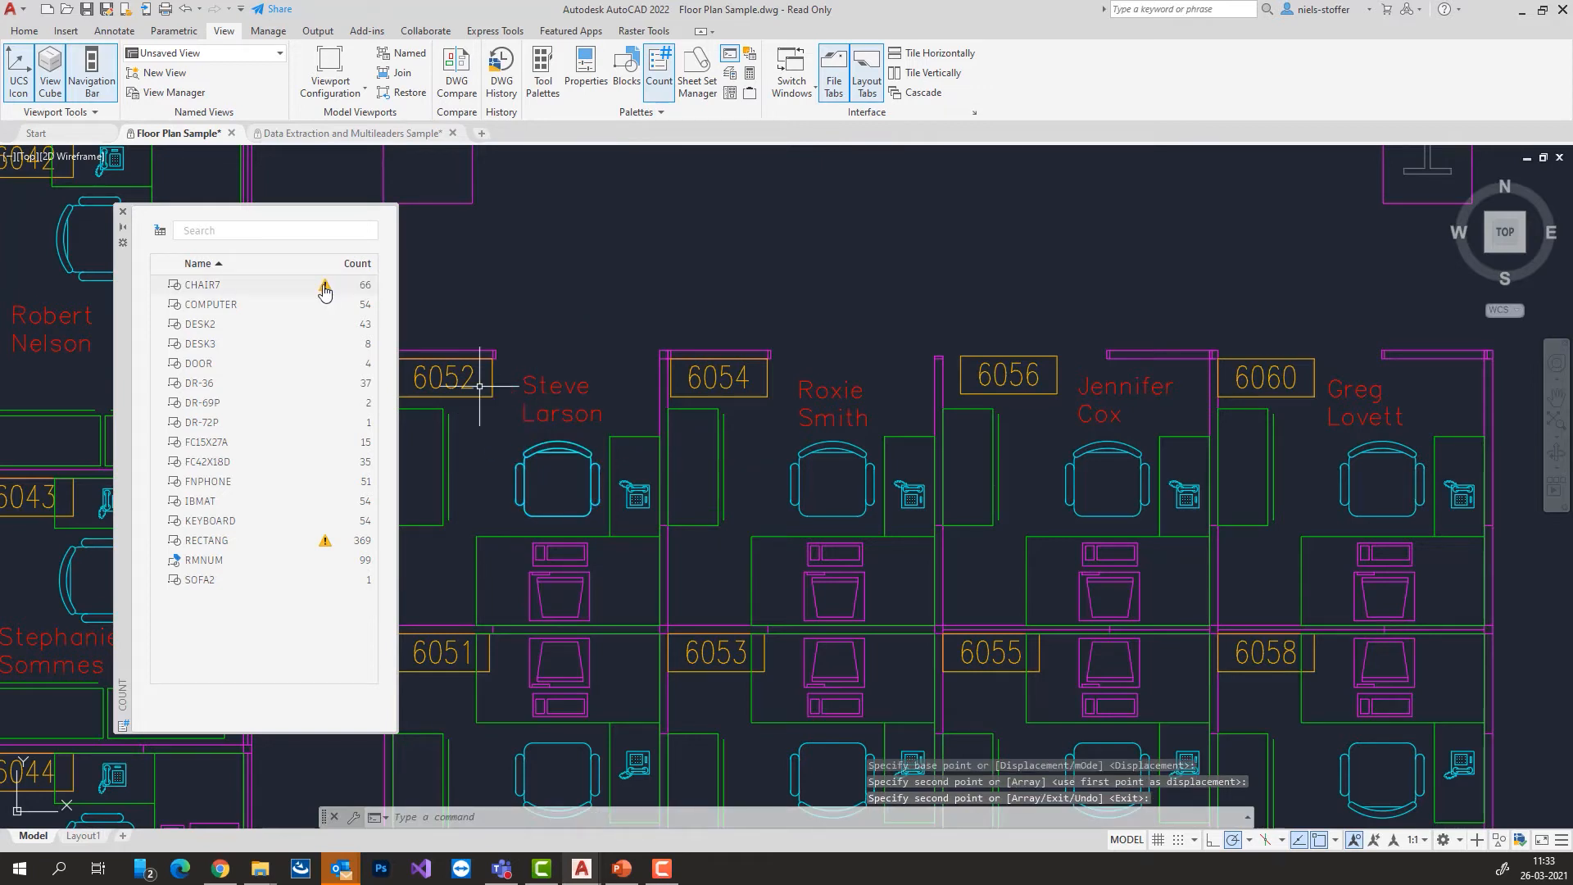
Explode the chair block in office 6054.
click(878, 534)
click(741, 442)
text(e)
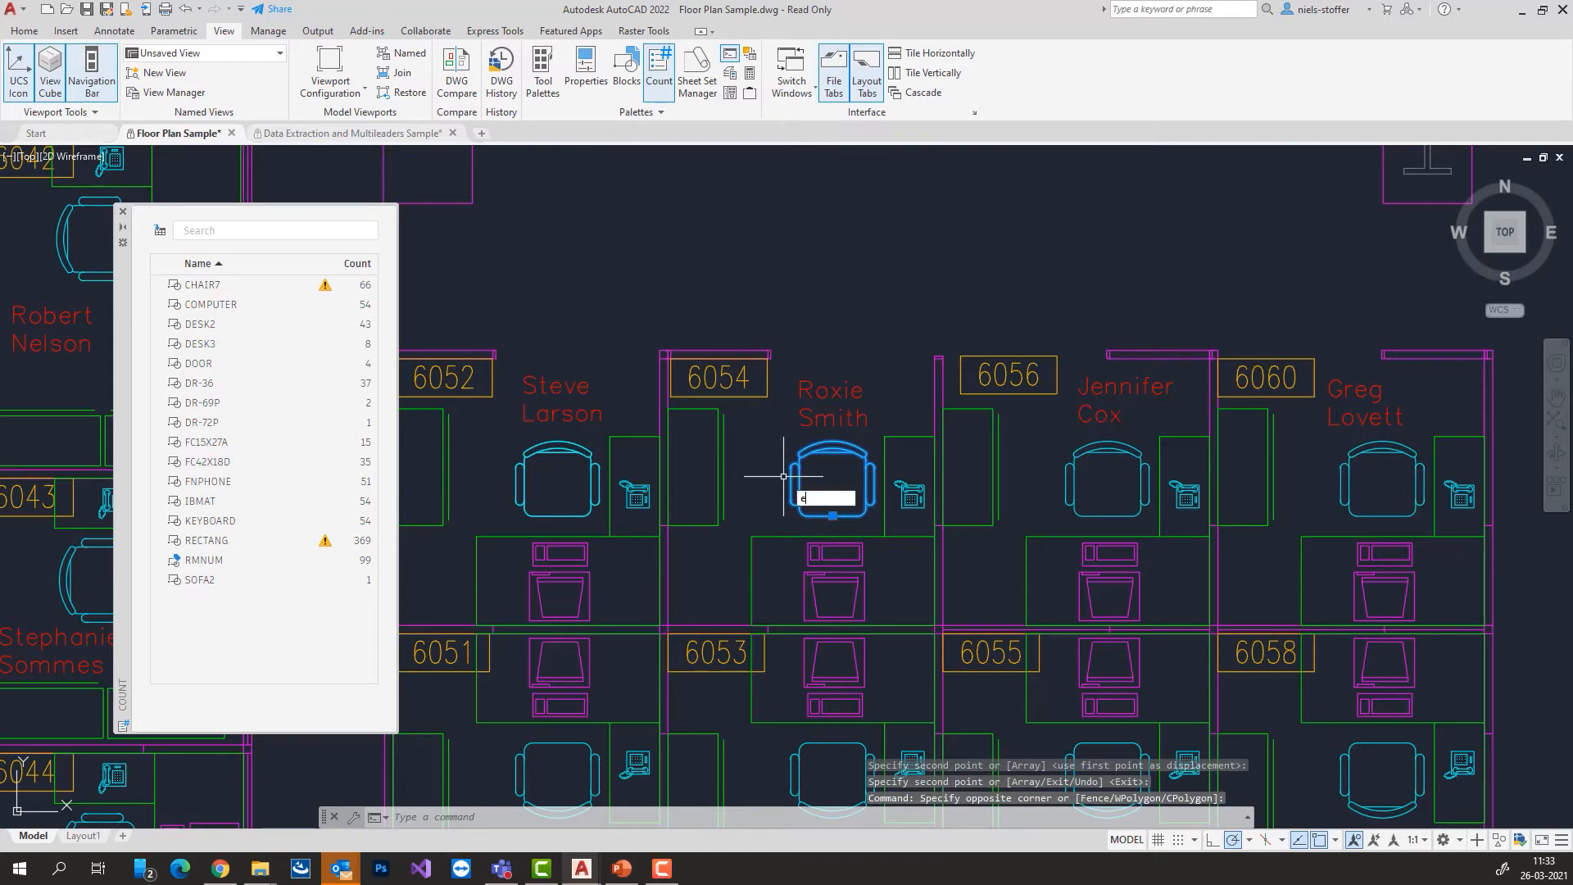
text(xplode)
key(Return)
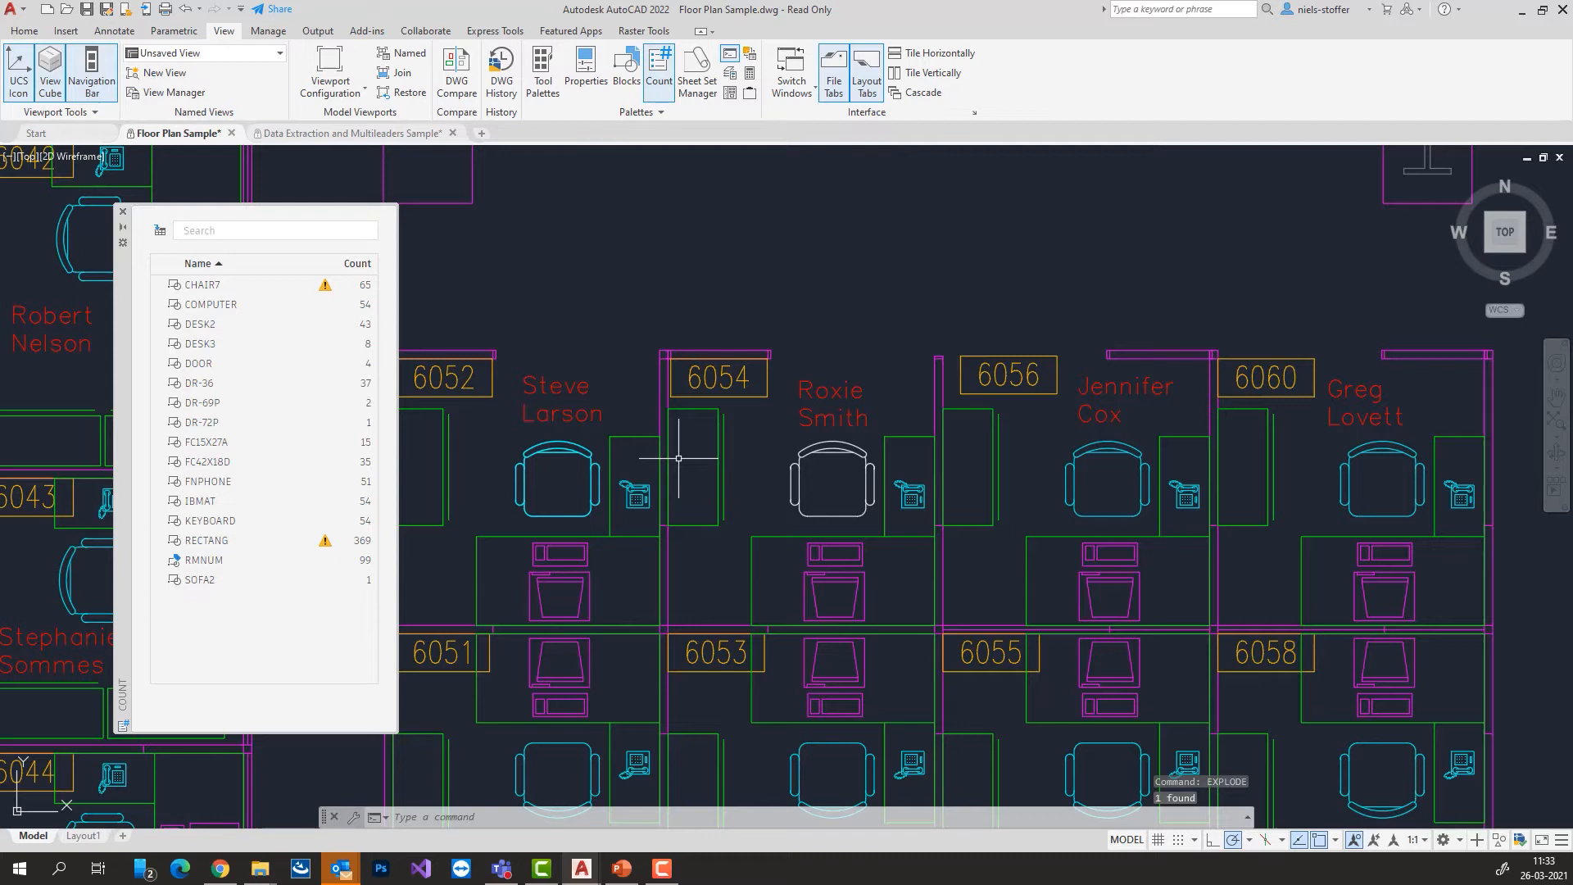
Review the exploded-block and overlapping-object entries in the CHAIR7 count error report and return to the block list.
click(325, 289)
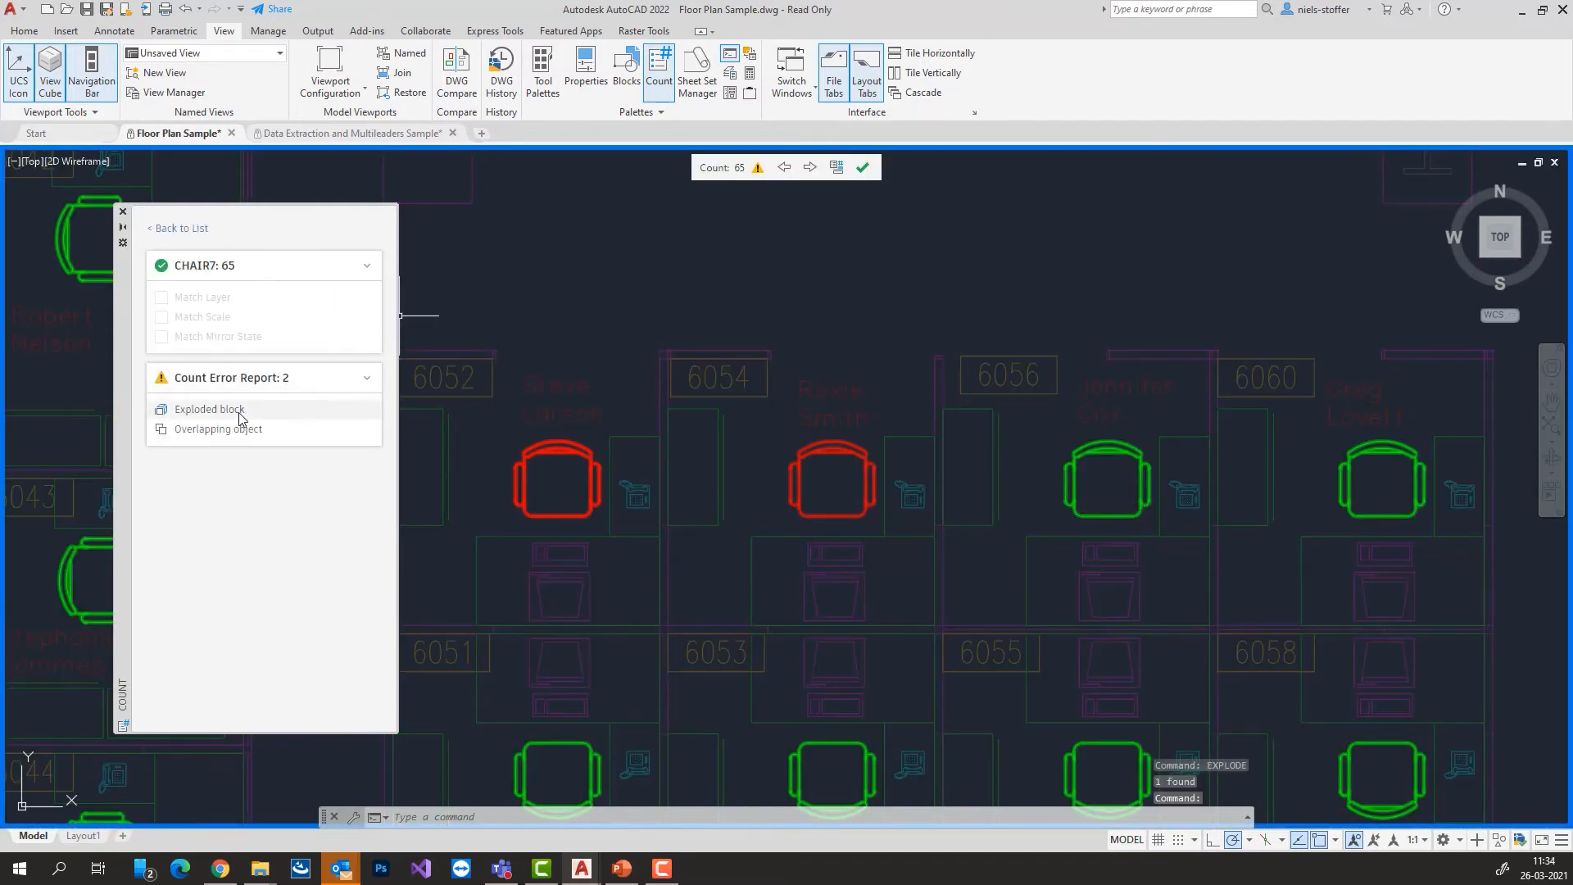
click(239, 412)
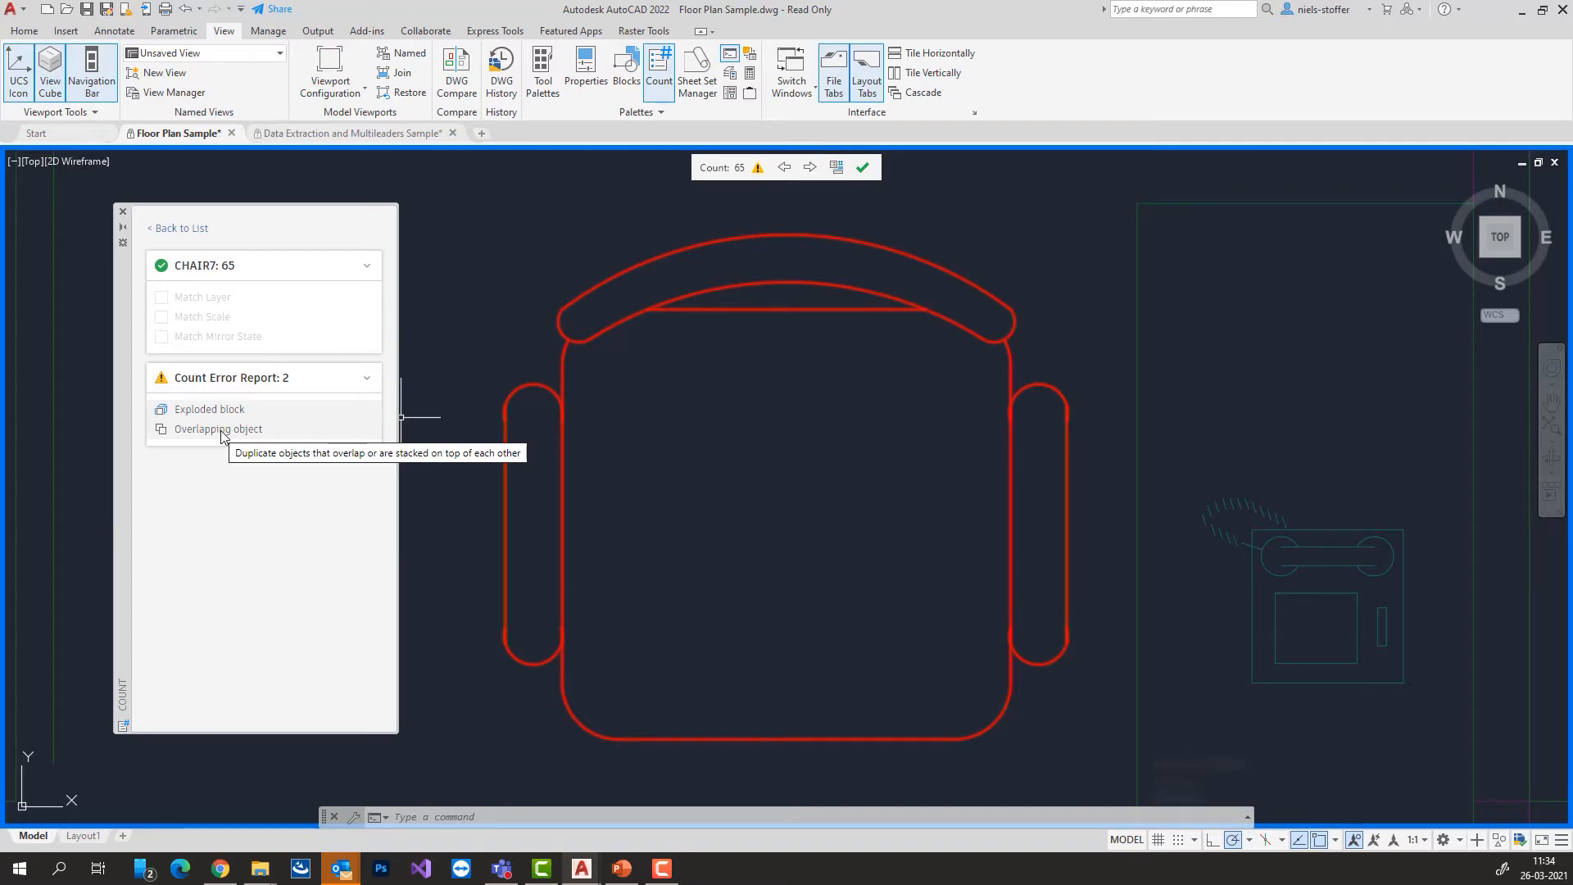
click(220, 429)
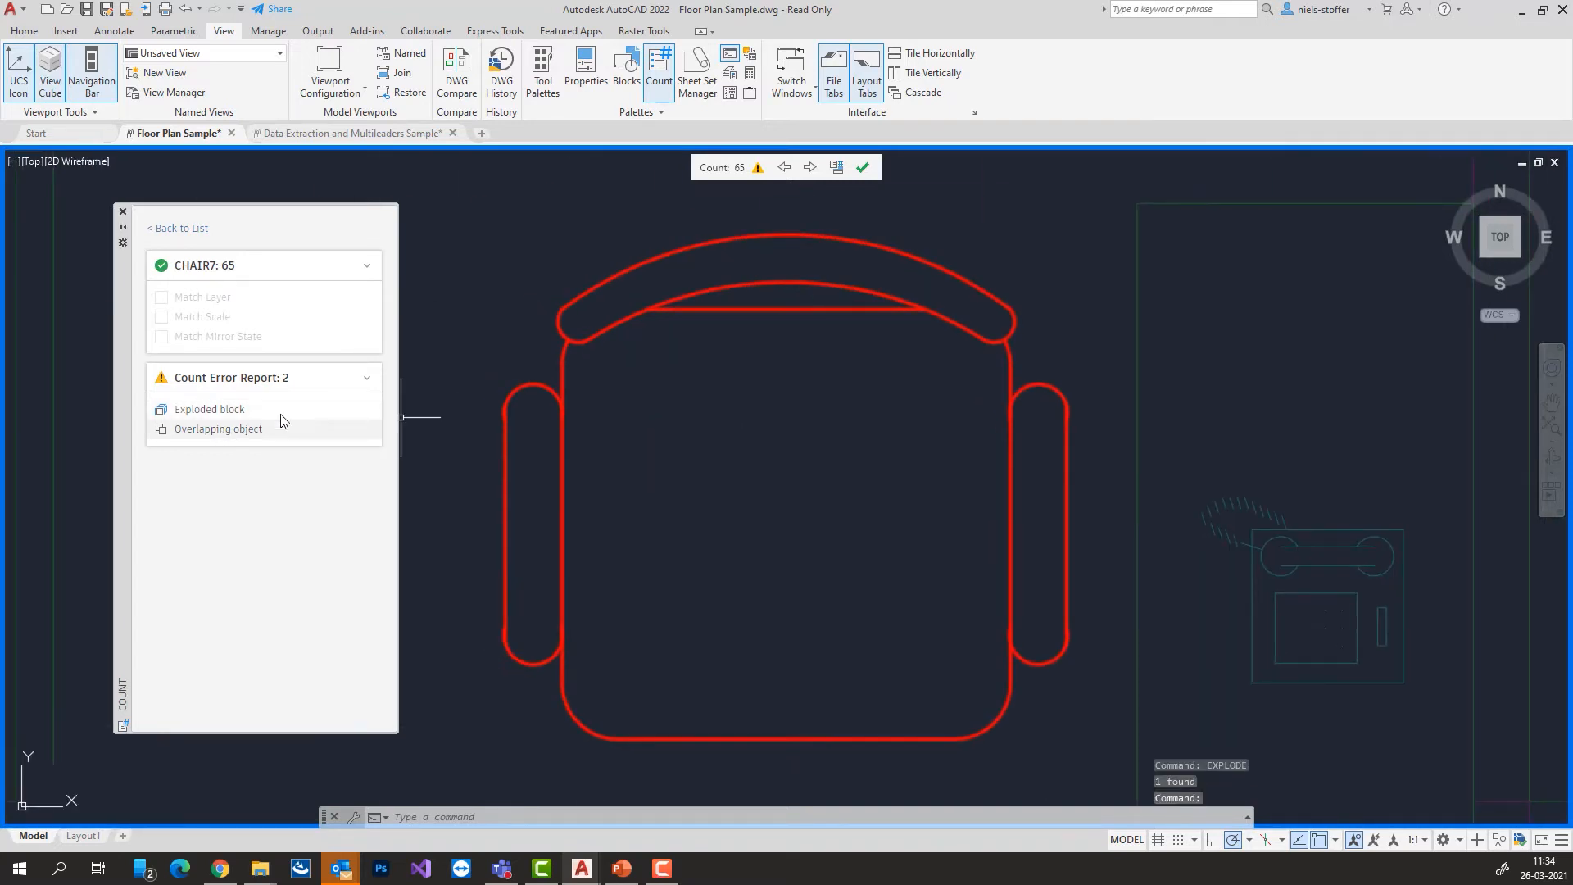
click(861, 167)
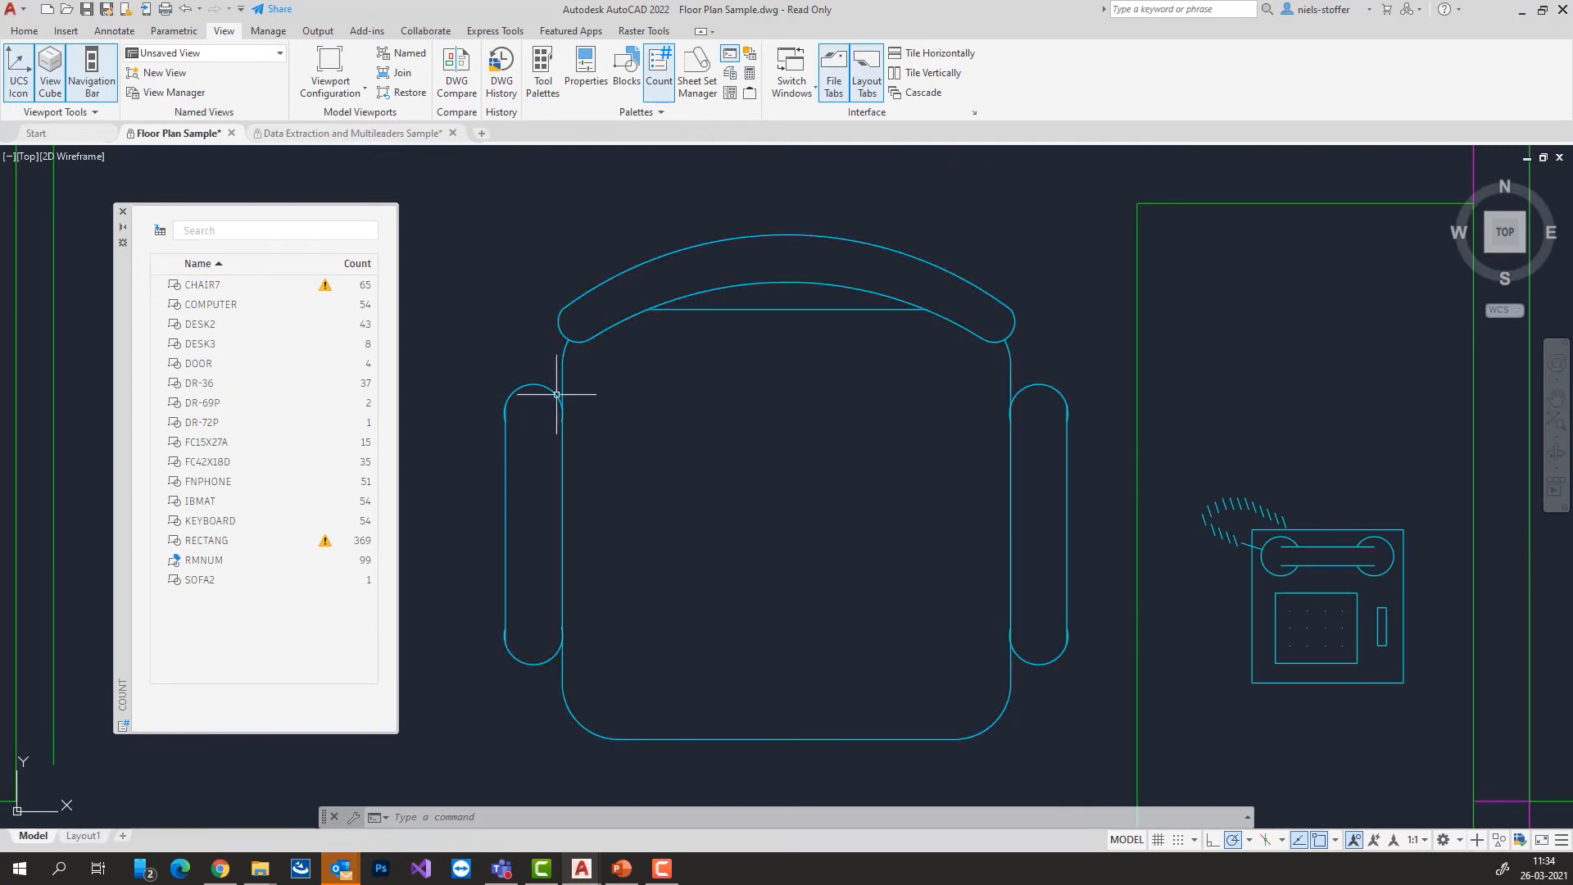
click(326, 288)
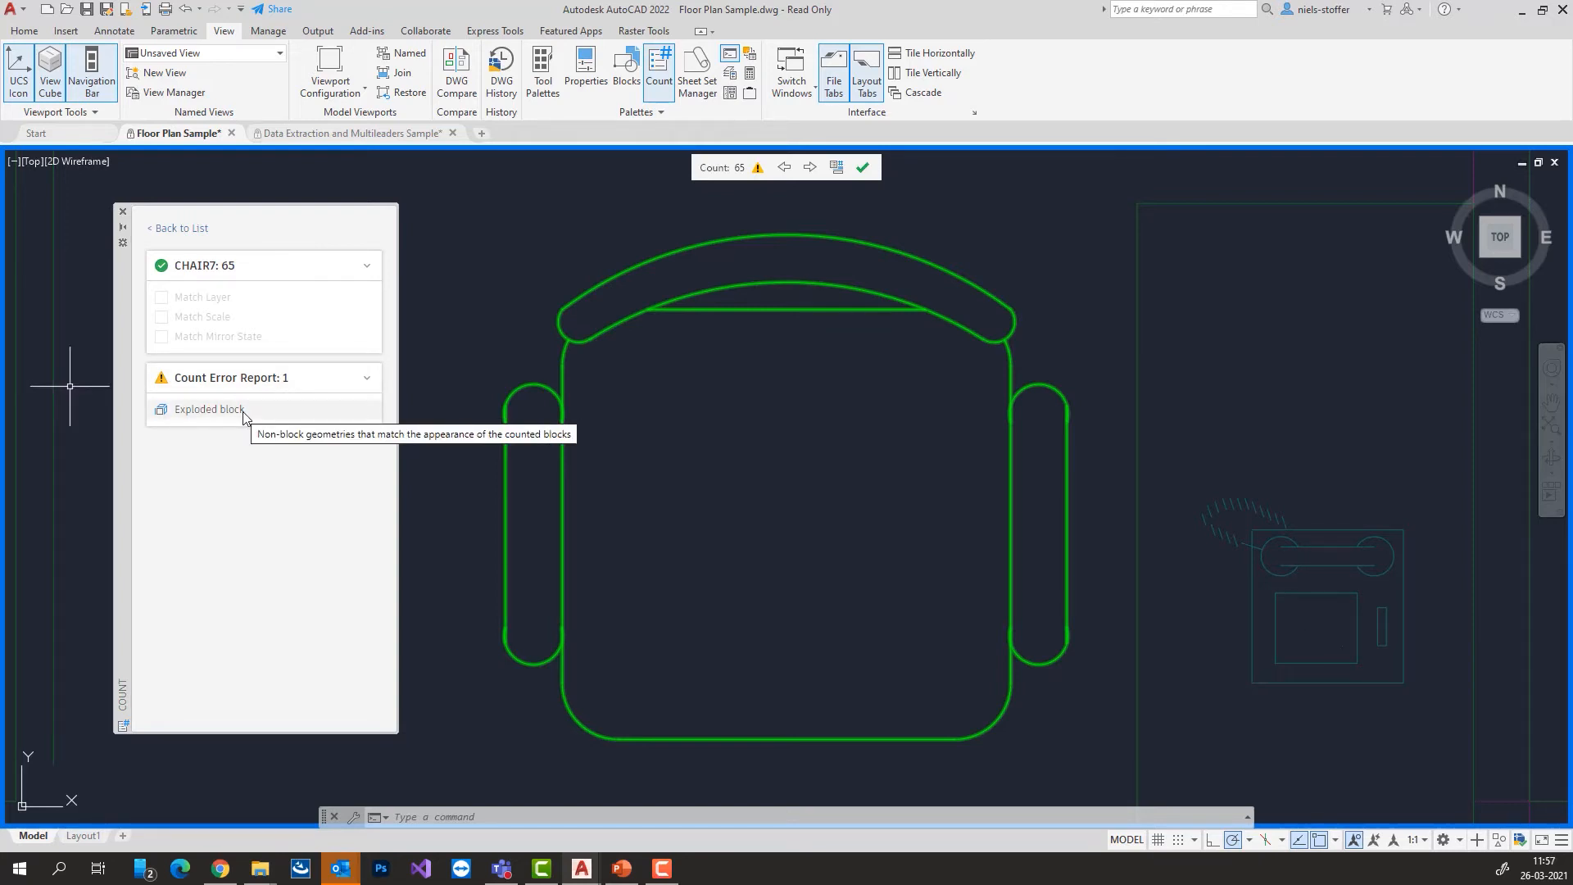
click(181, 228)
Insert the CHAIR7 block count into the drawing as text above office 6052.
middle_drag(631, 326, 681, 529)
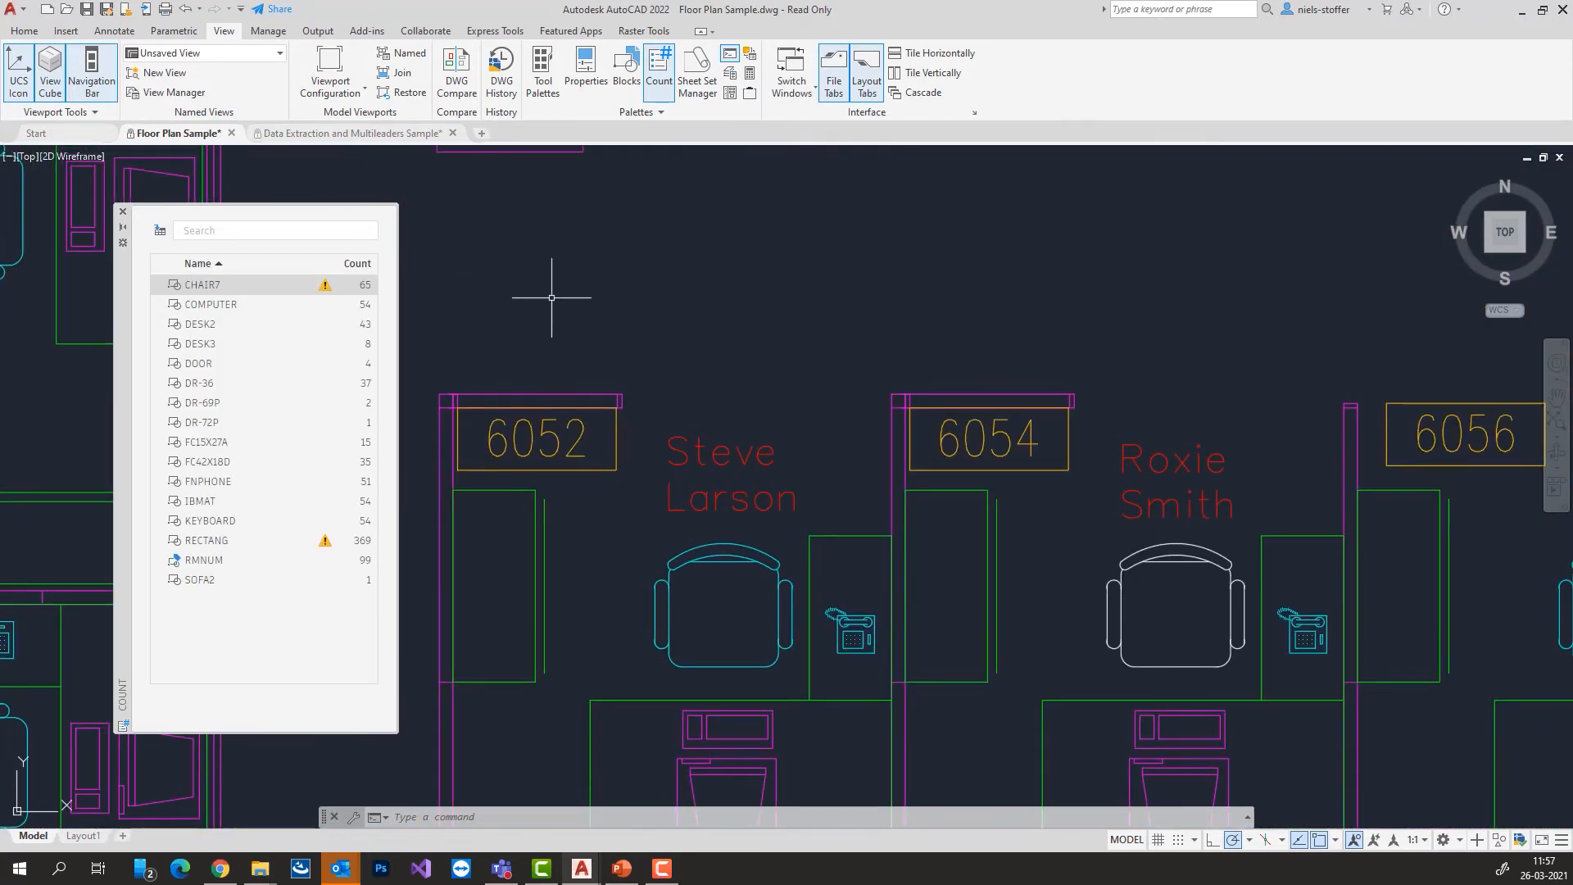
right_click(199, 293)
click(246, 324)
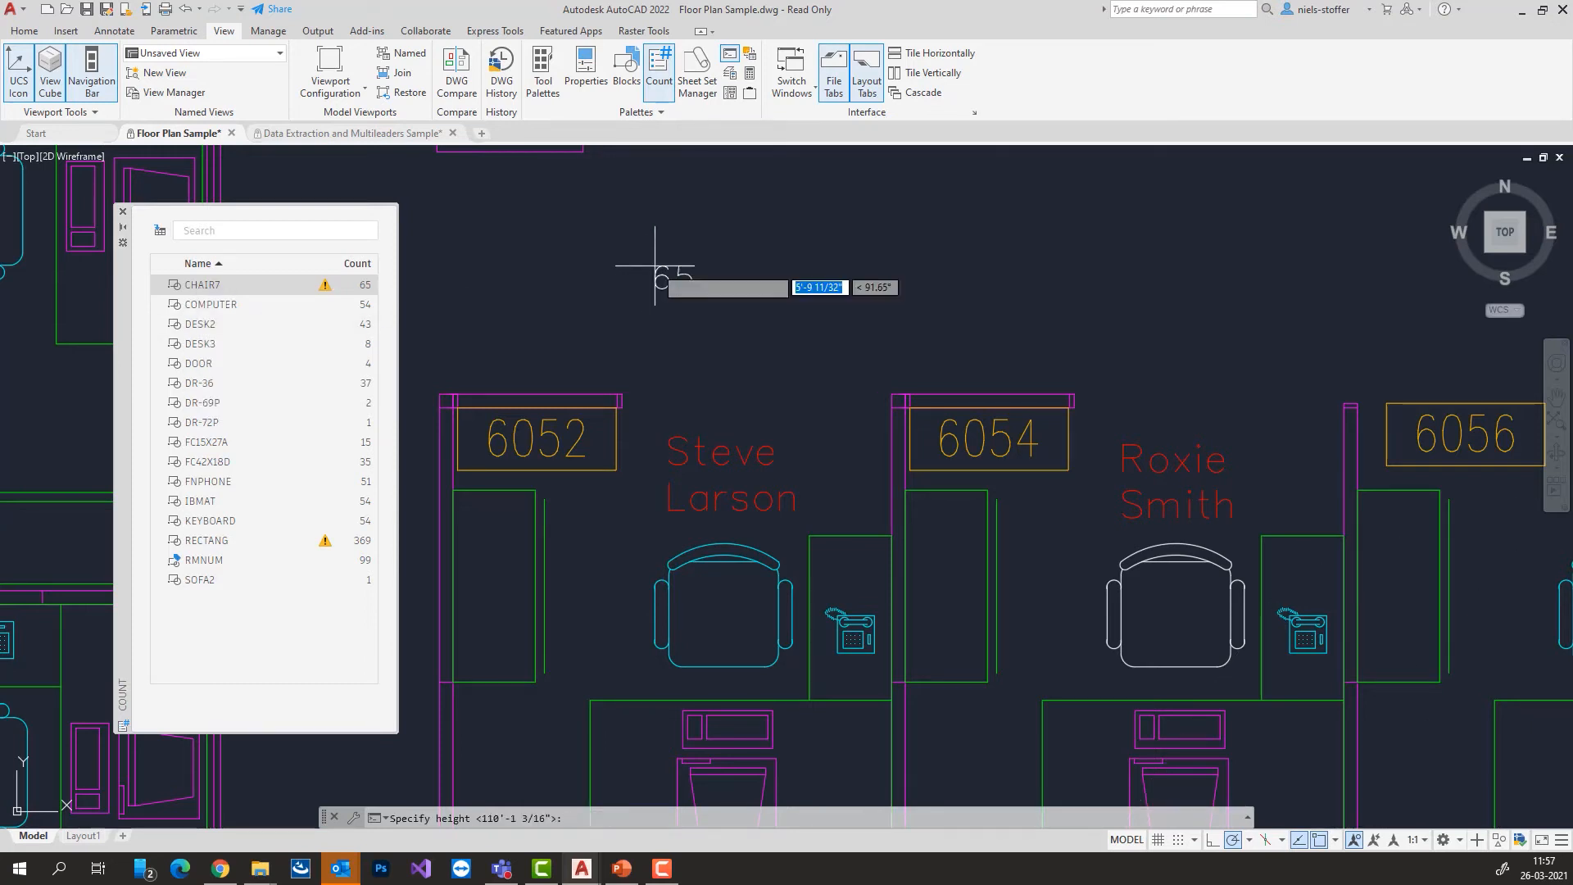
click(655, 265)
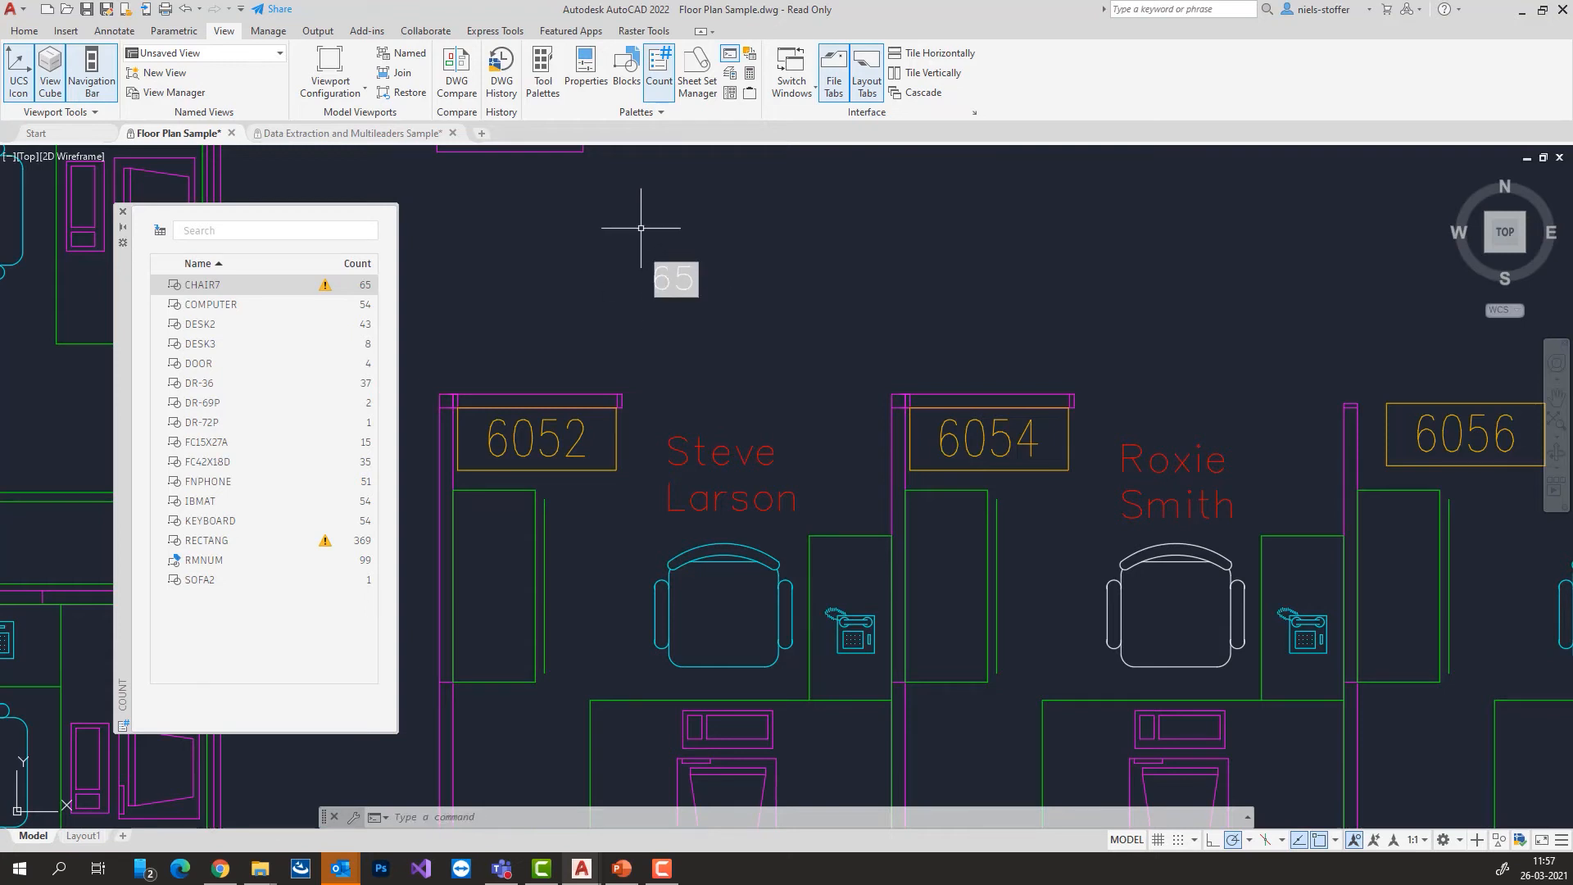
Add the label "Chair: " in front of the inserted chair count text above office 6052.
double_click(665, 279)
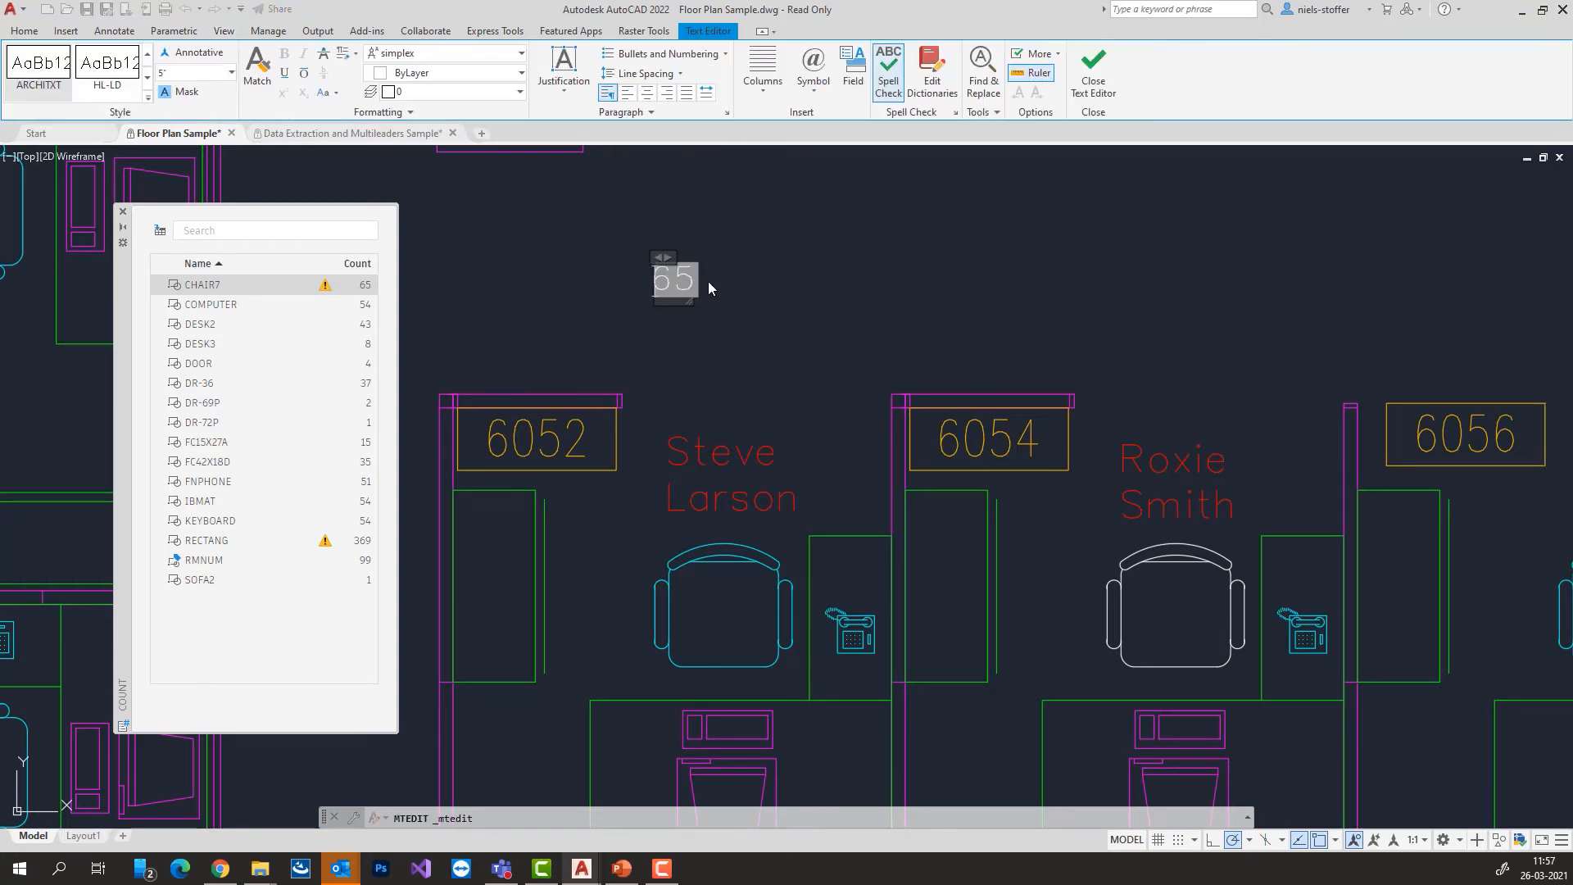
text(Chai)
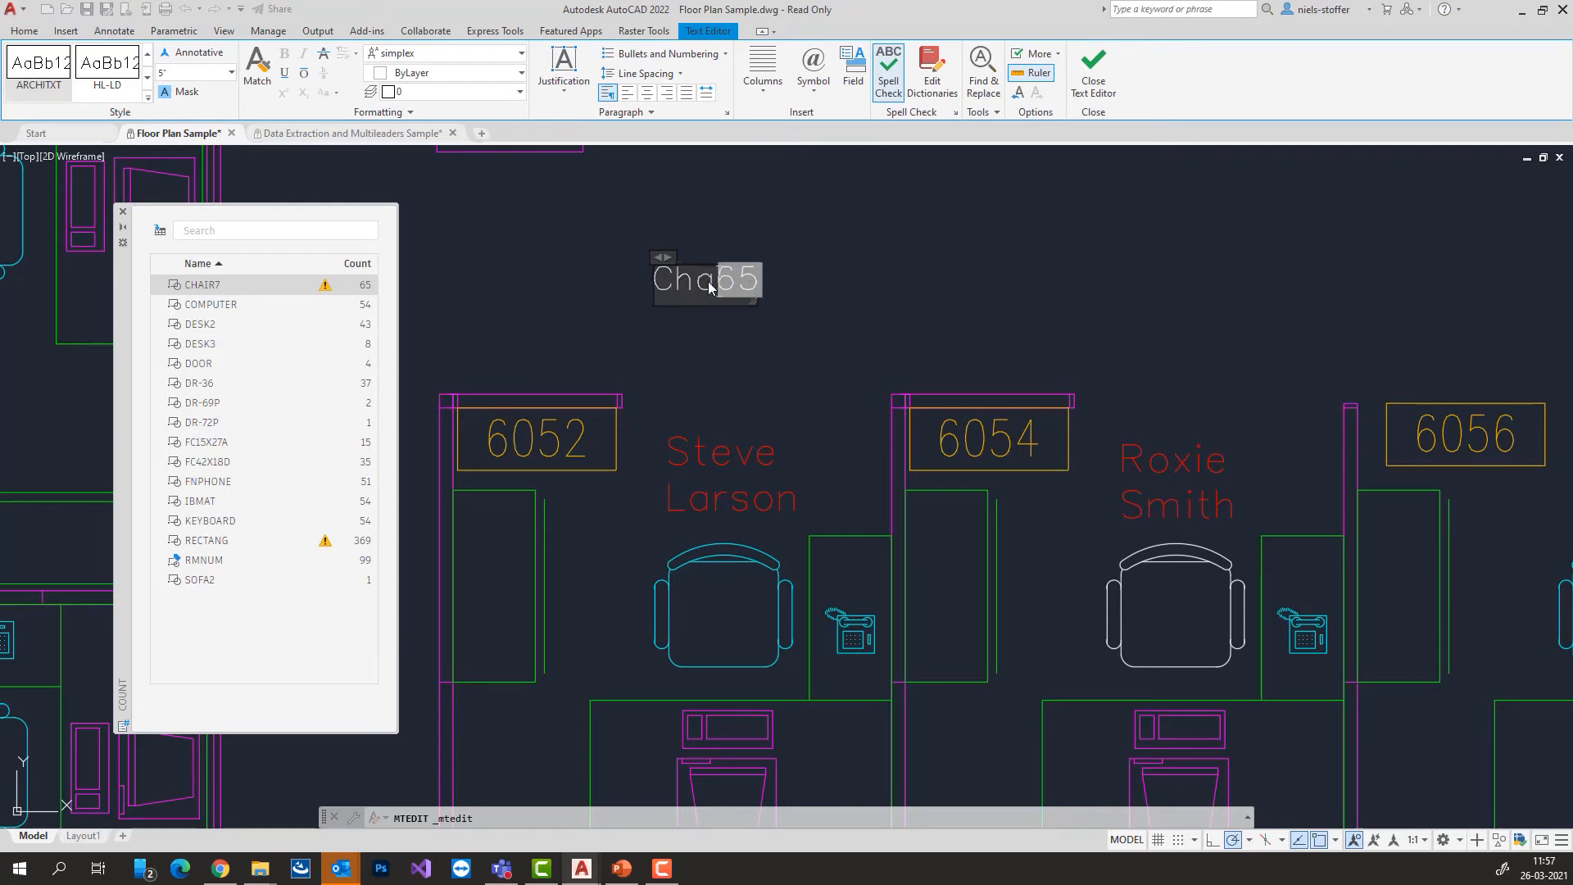
text(r)
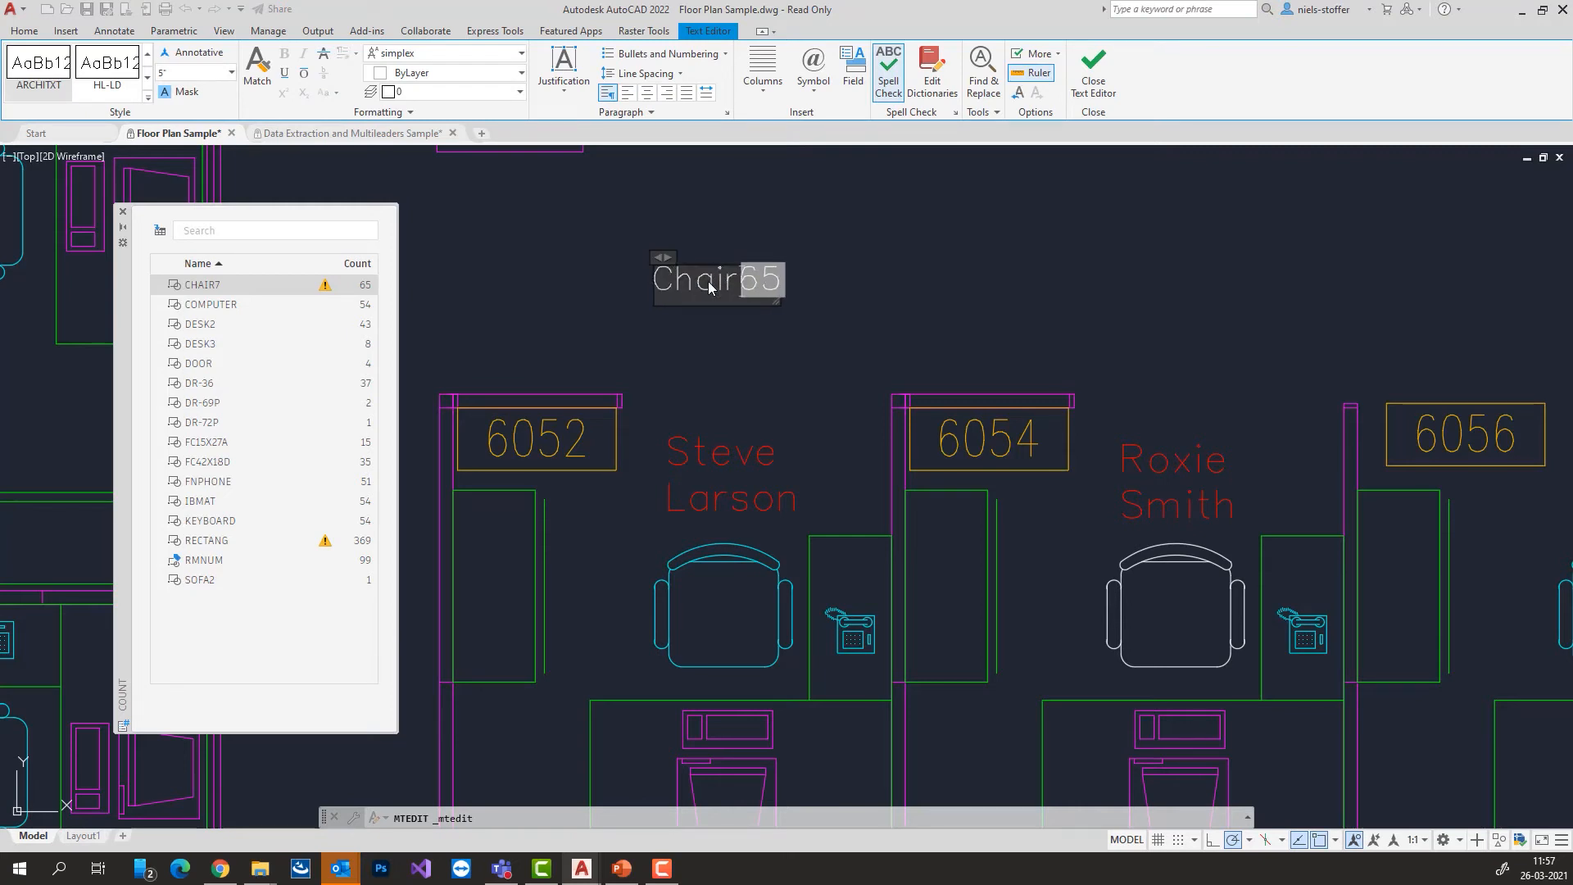
text(:)
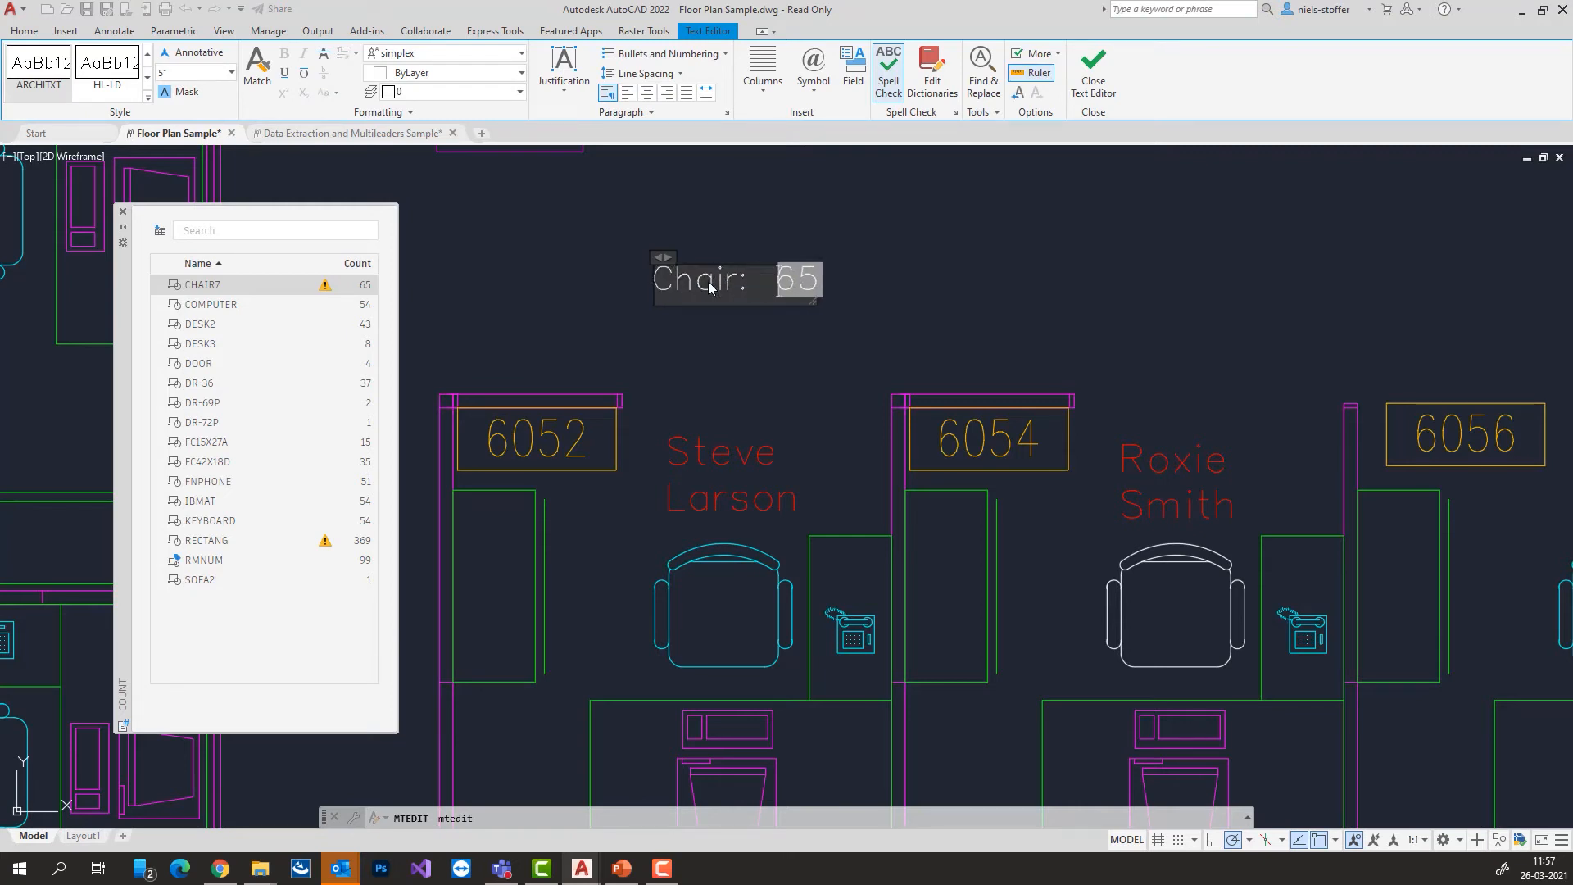
click(918, 286)
Copy the office 6052 chair to two free spots above office 6054 and towards office 6056, and regenerate the drawing.
click(695, 611)
click(629, 587)
text(co)
key(Return)
click(719, 632)
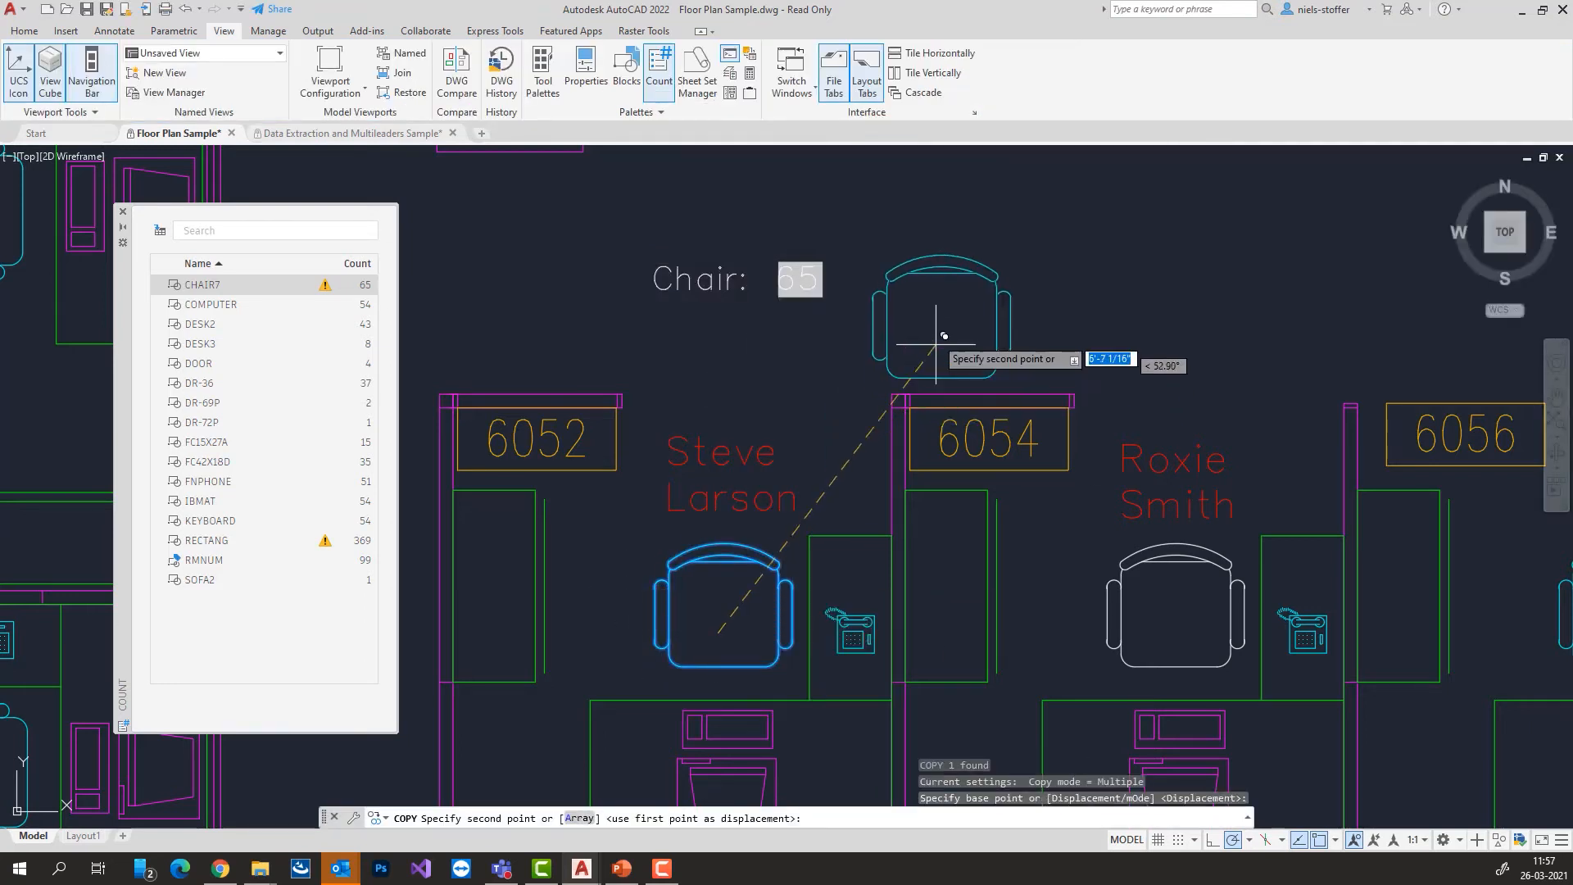
click(940, 311)
click(1231, 286)
key(Return)
text(rea)
key(Return)
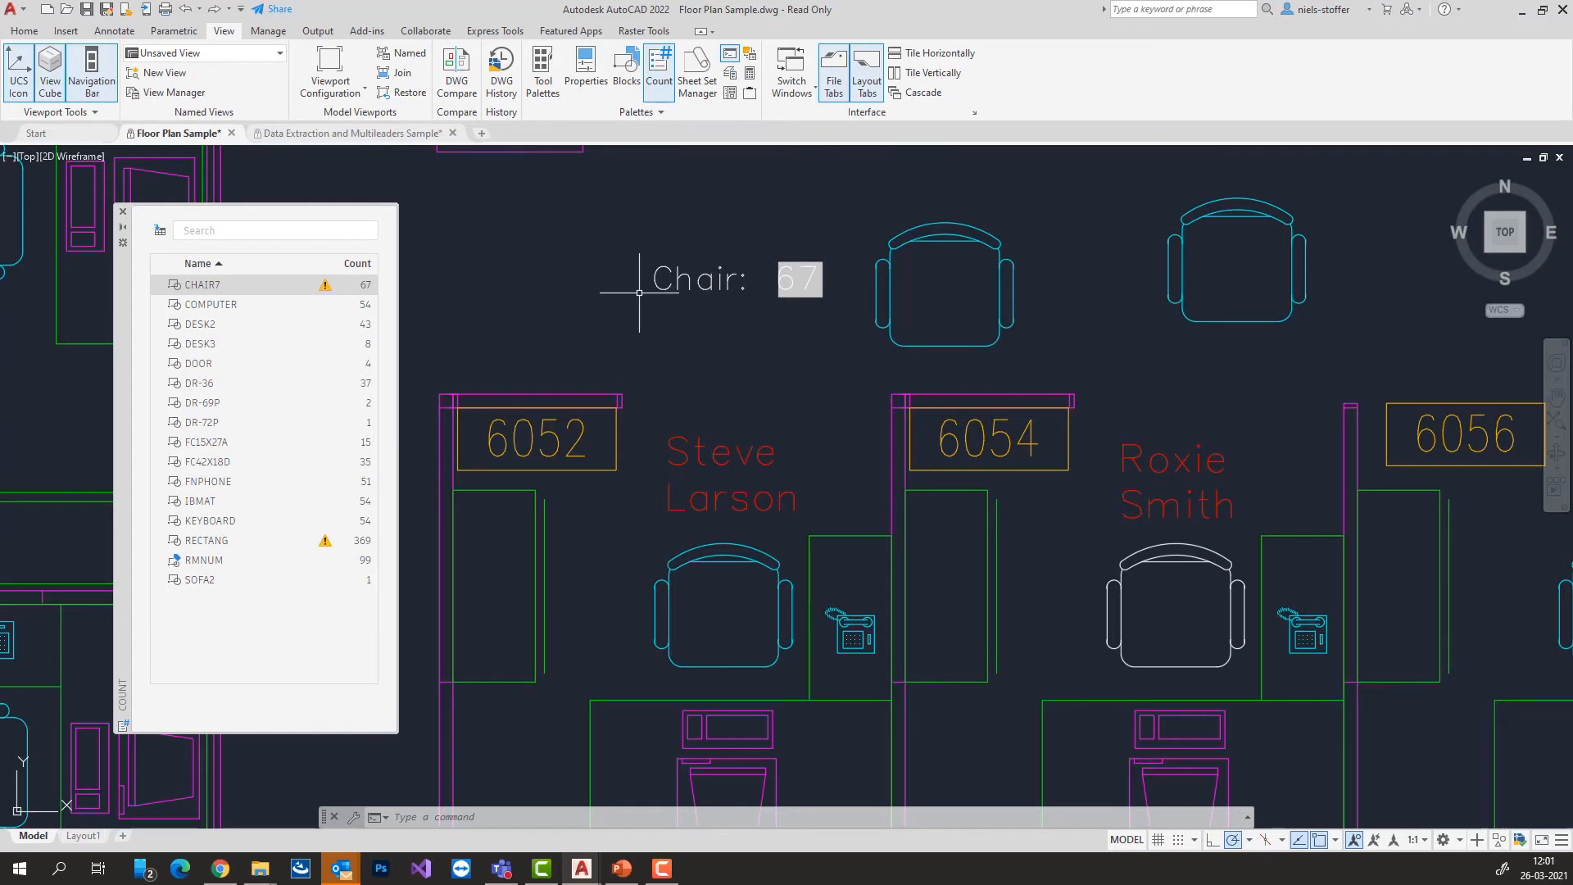
Insert a count table for the CHAIR7, COMPUTER and DESK2 blocks in the empty area above the floor plan.
mouse_move(635, 281)
middle_down()
mouse_move(646, 481)
mouse_move(682, 635)
middle_up()
middle_drag(669, 334, 687, 755)
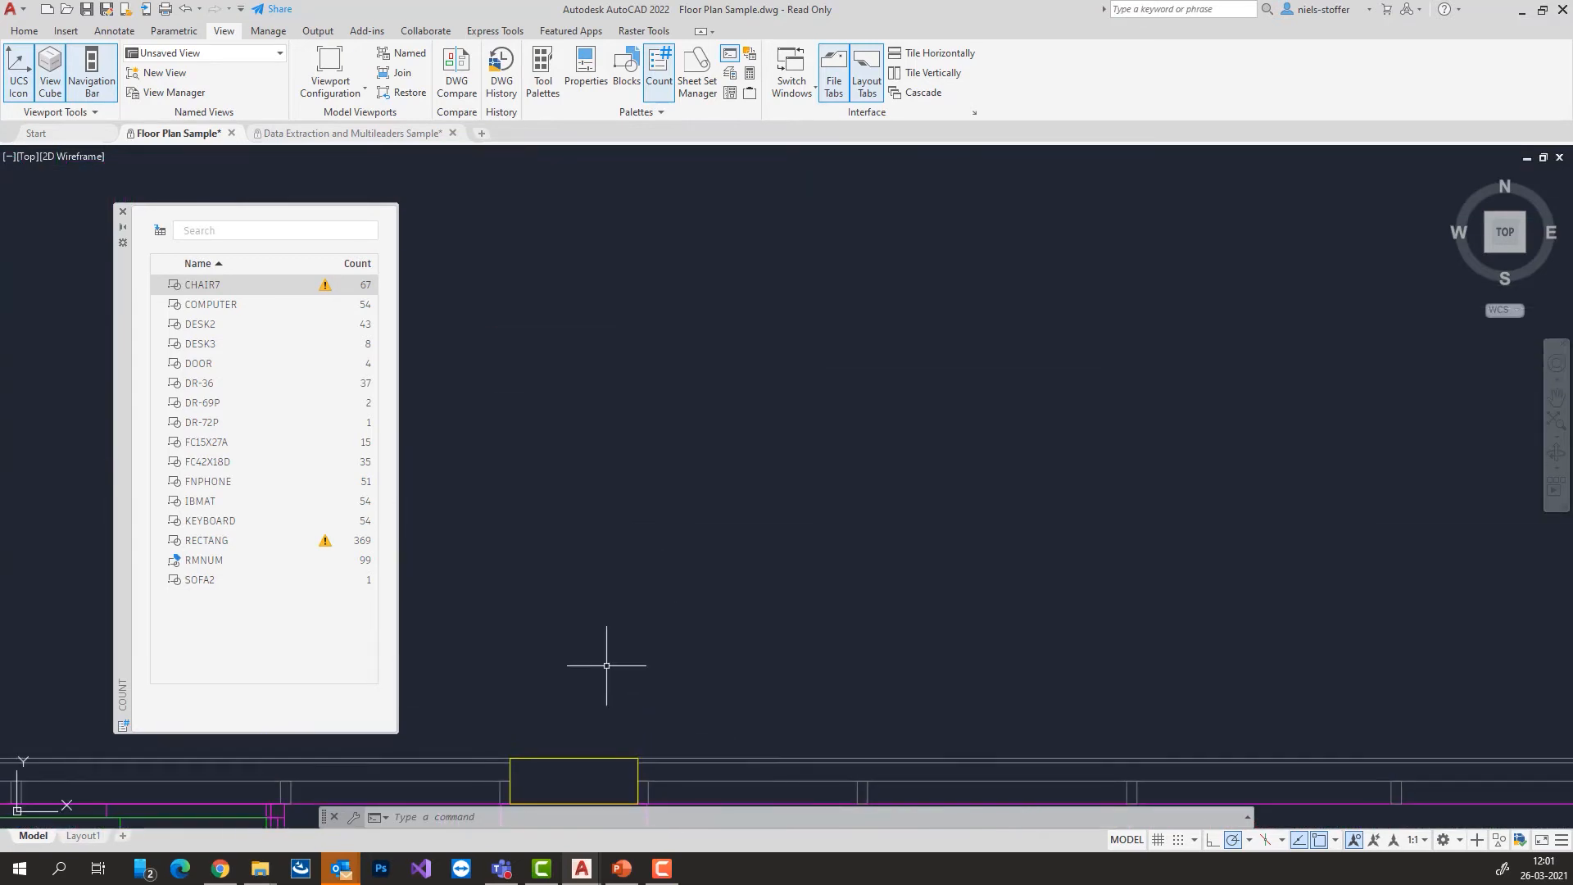
click(160, 232)
click(175, 481)
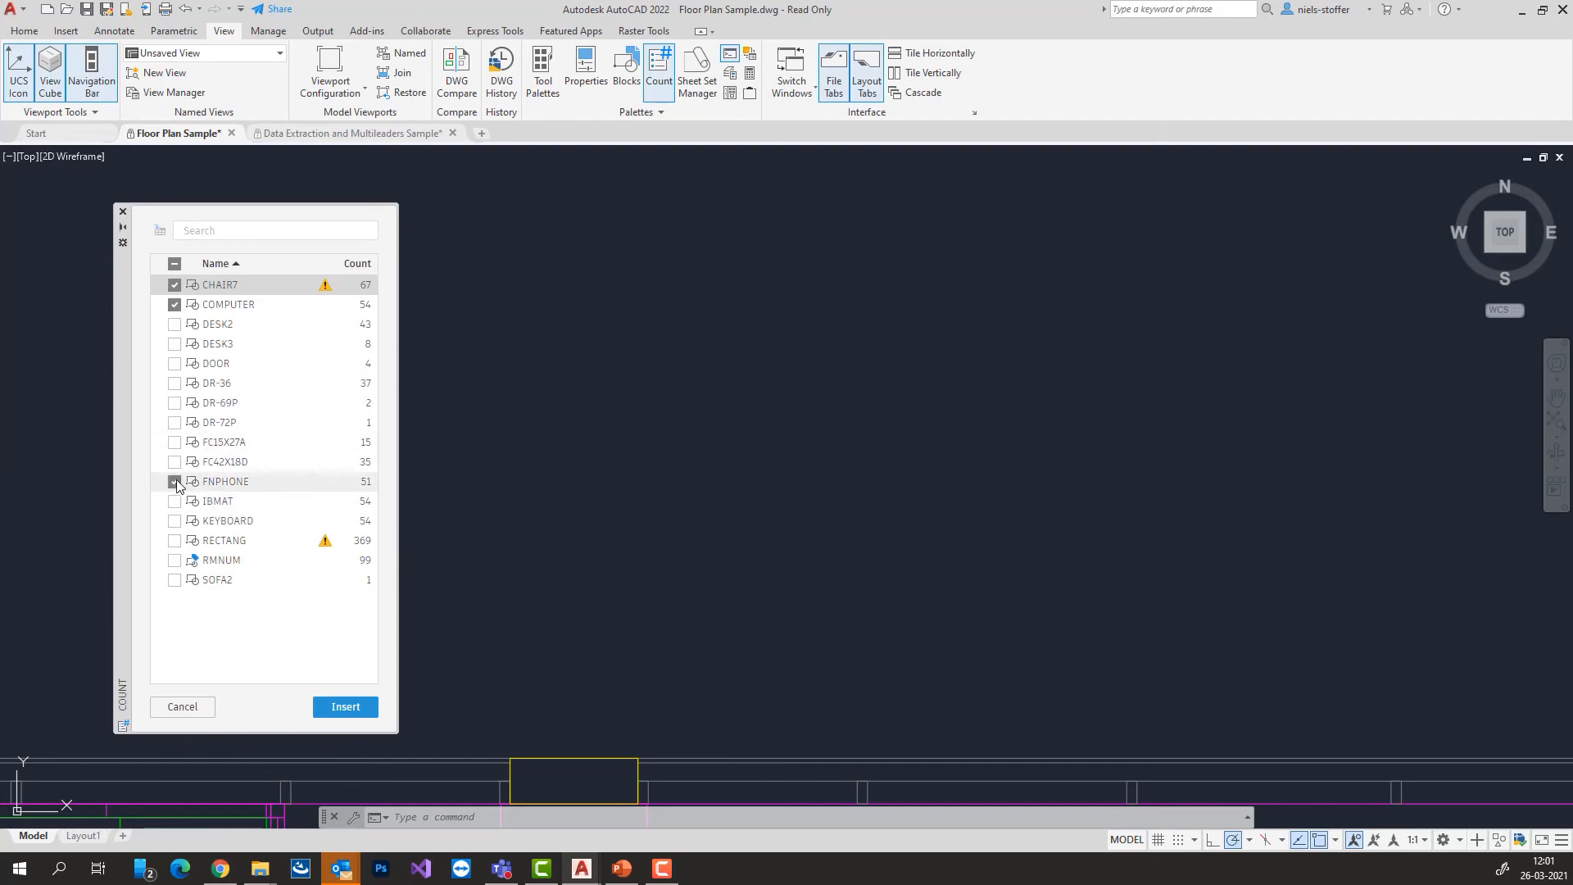
click(174, 326)
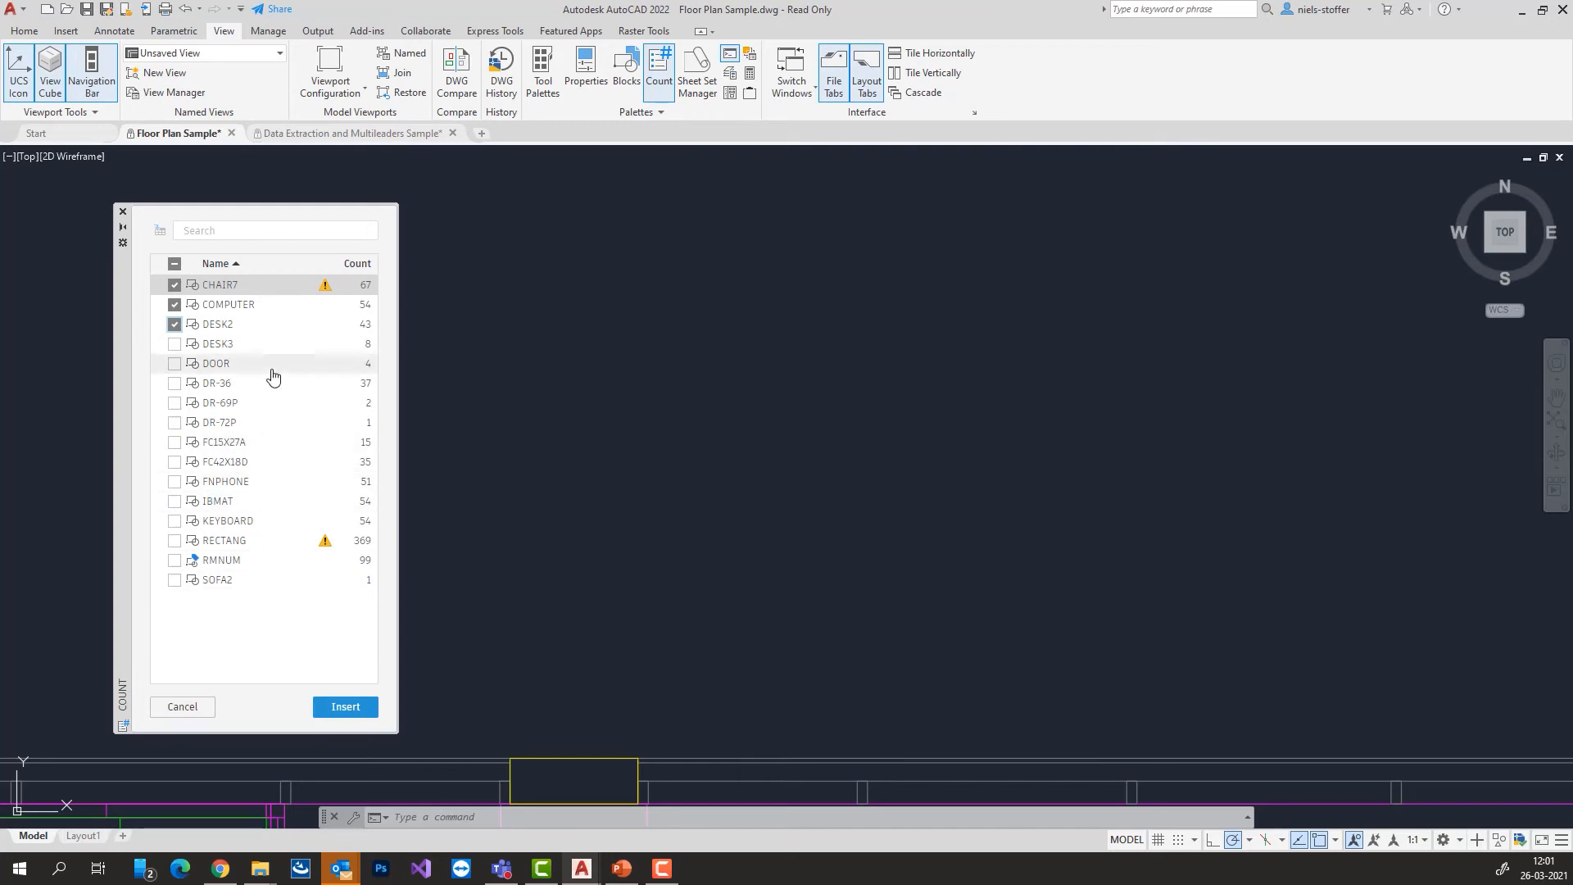
click(345, 706)
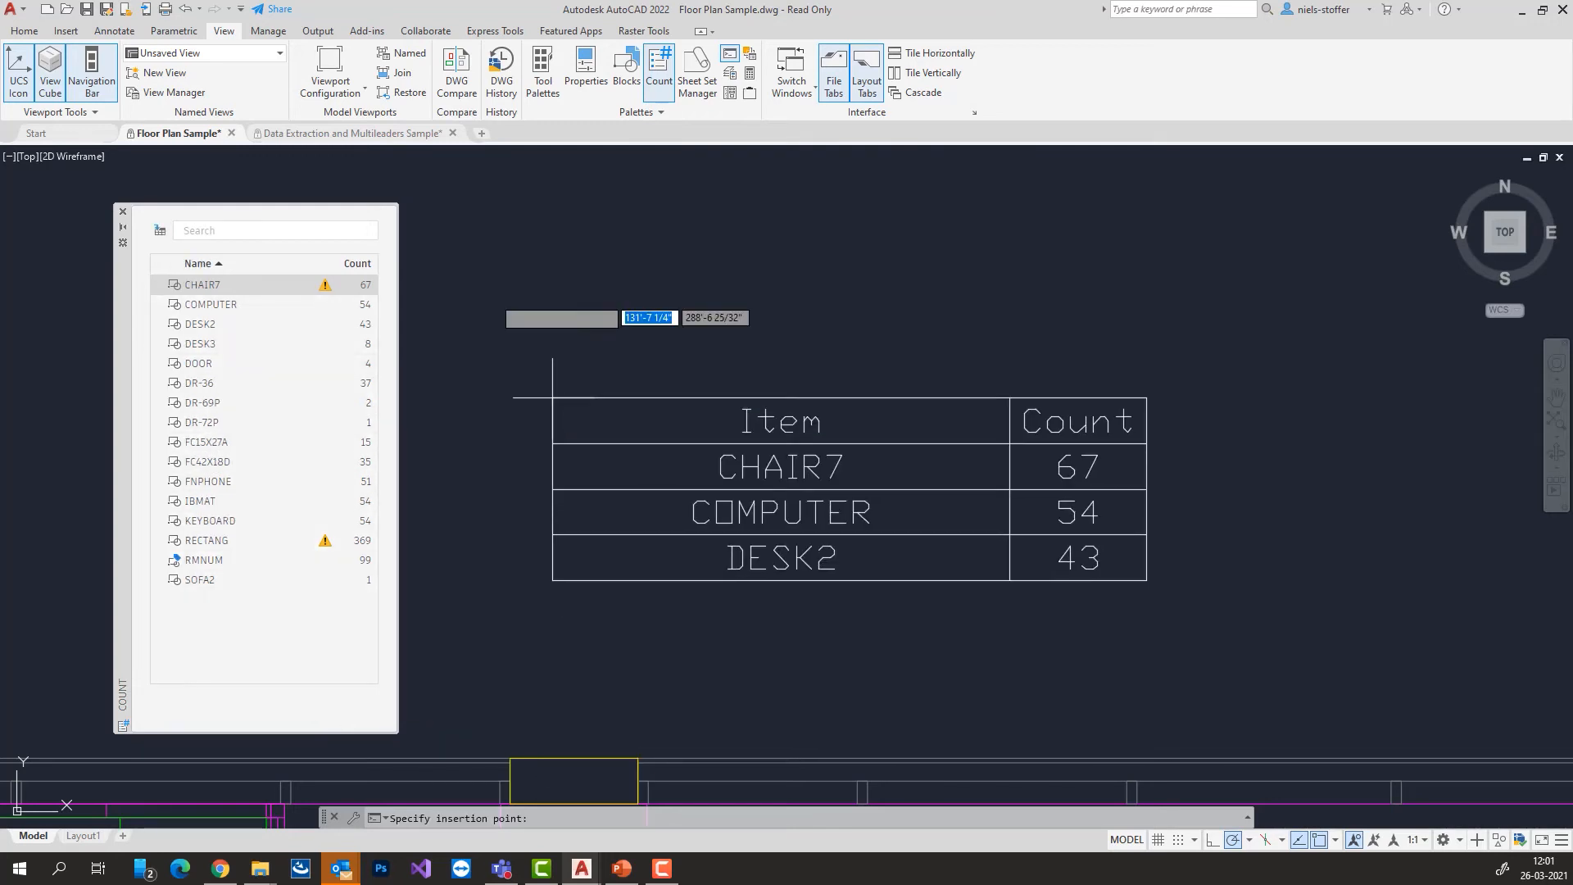
click(464, 230)
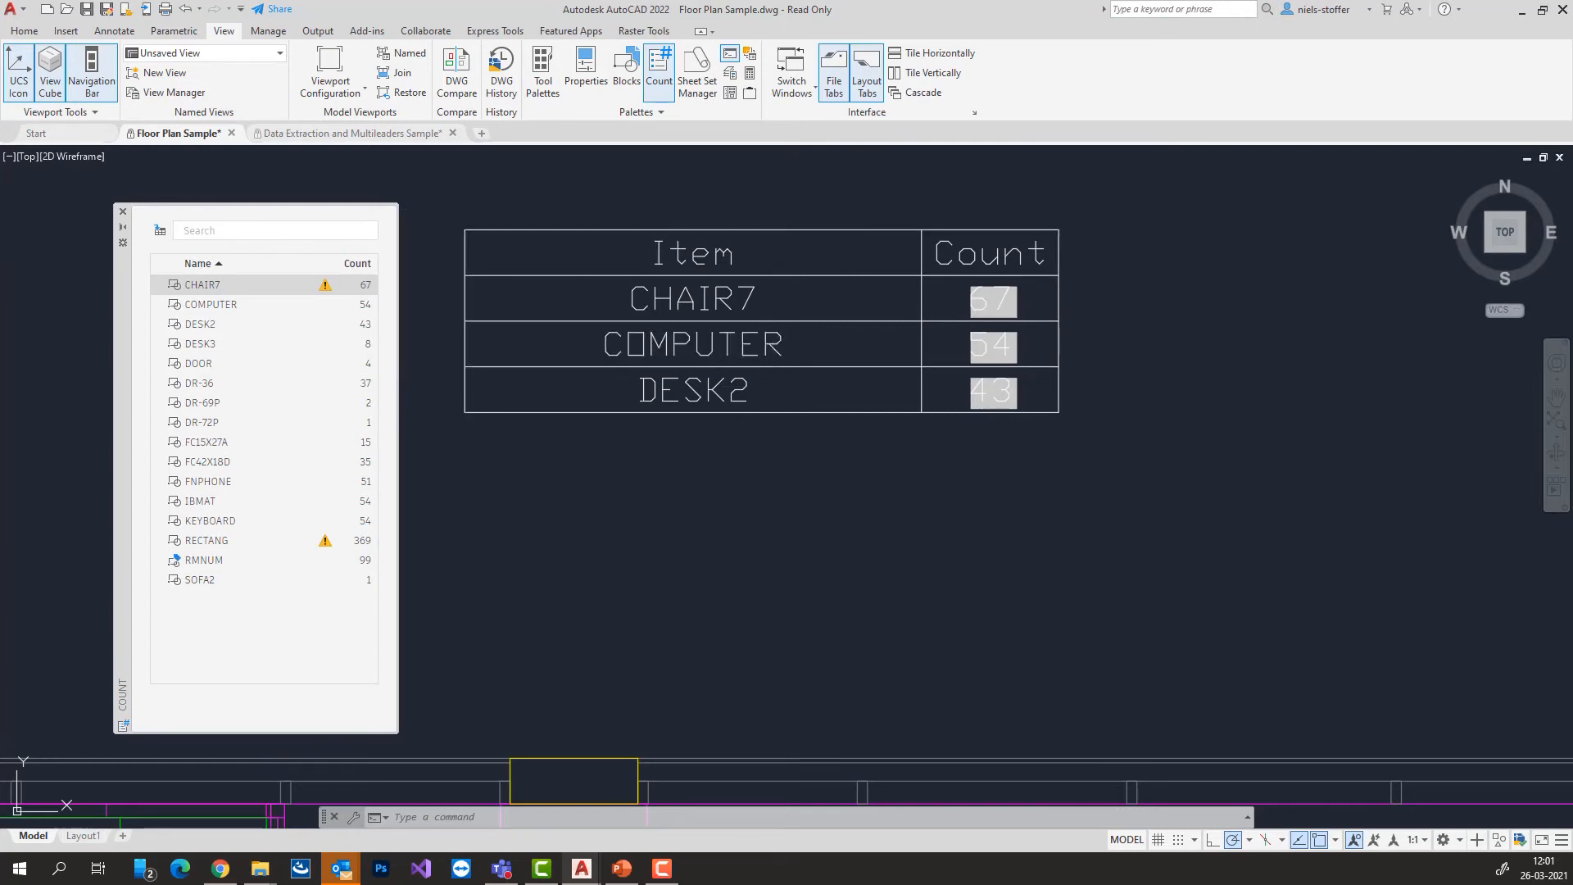
Replace the COMPUTER item name in the count table with LABTOP.
double_click(771, 336)
drag(789, 347, 573, 347)
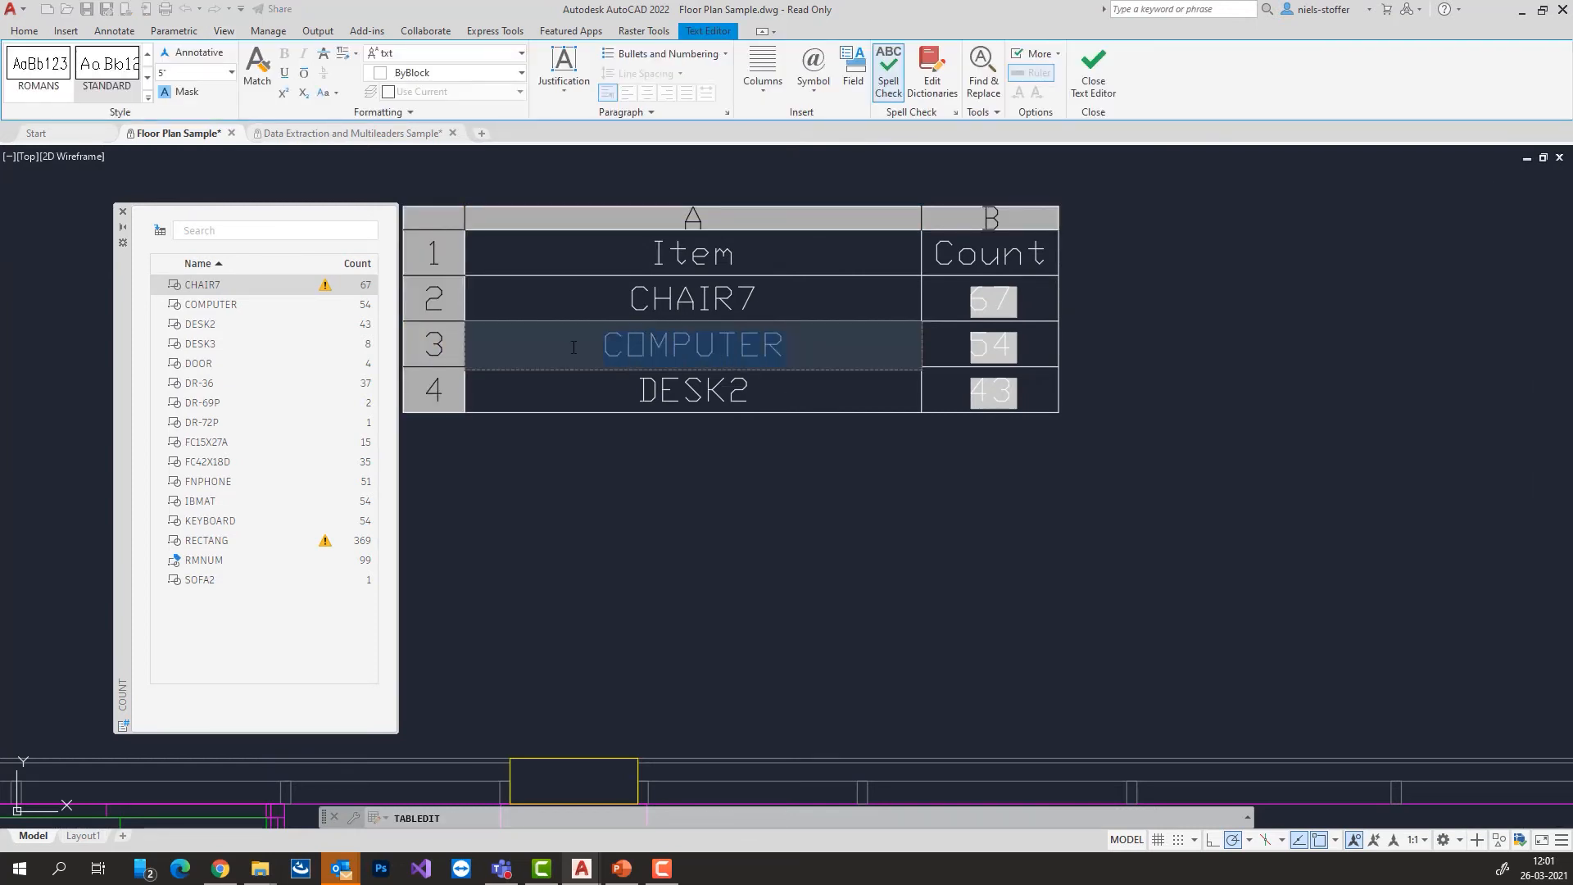
text(LAB)
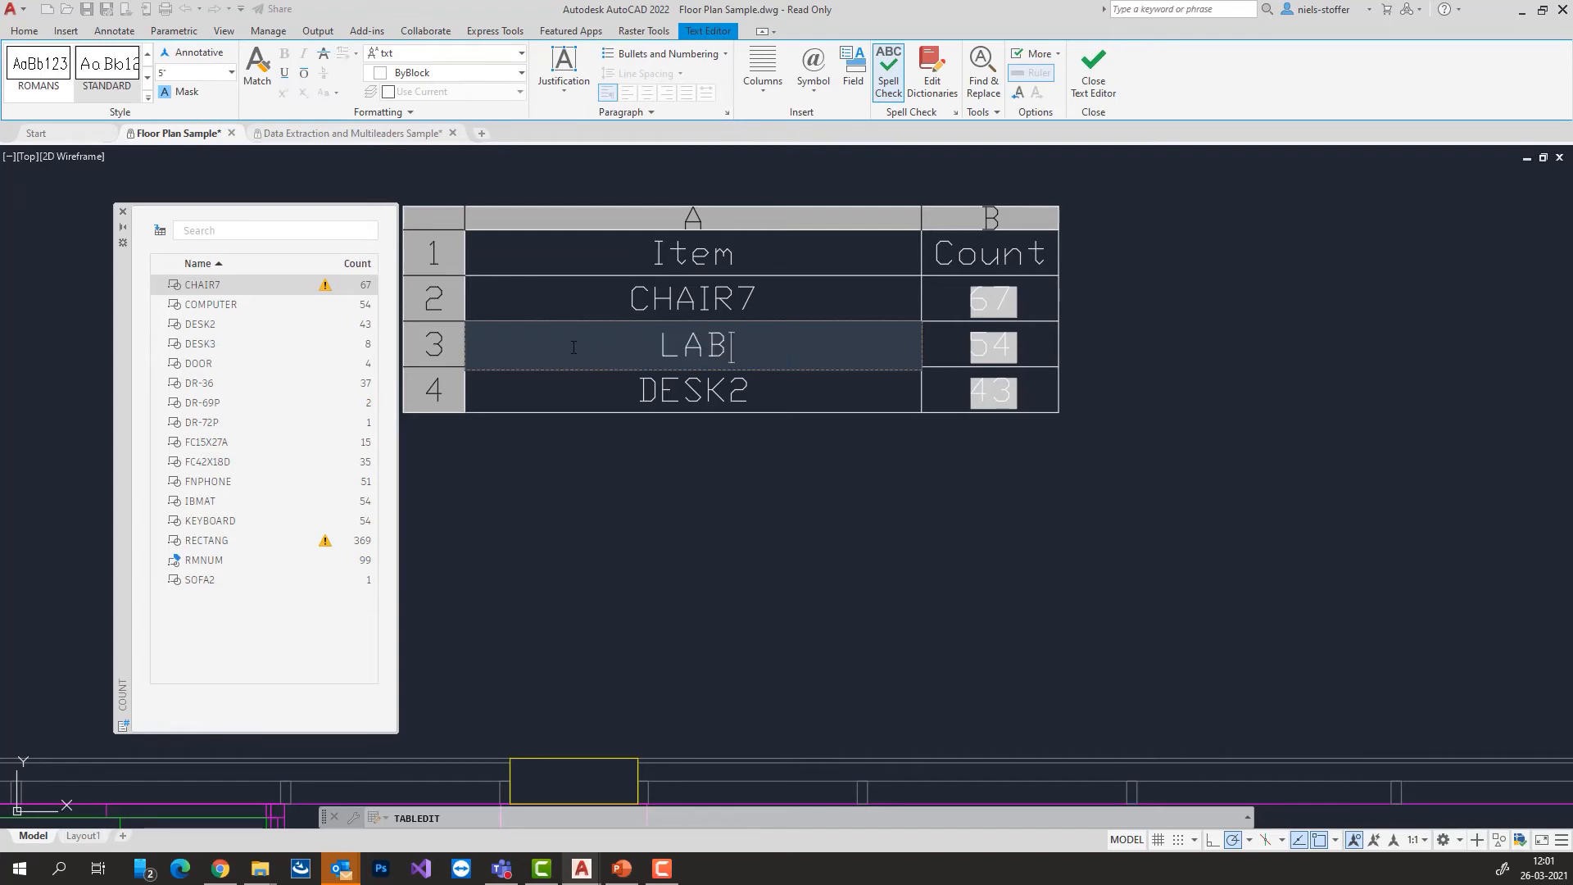
text(TOP)
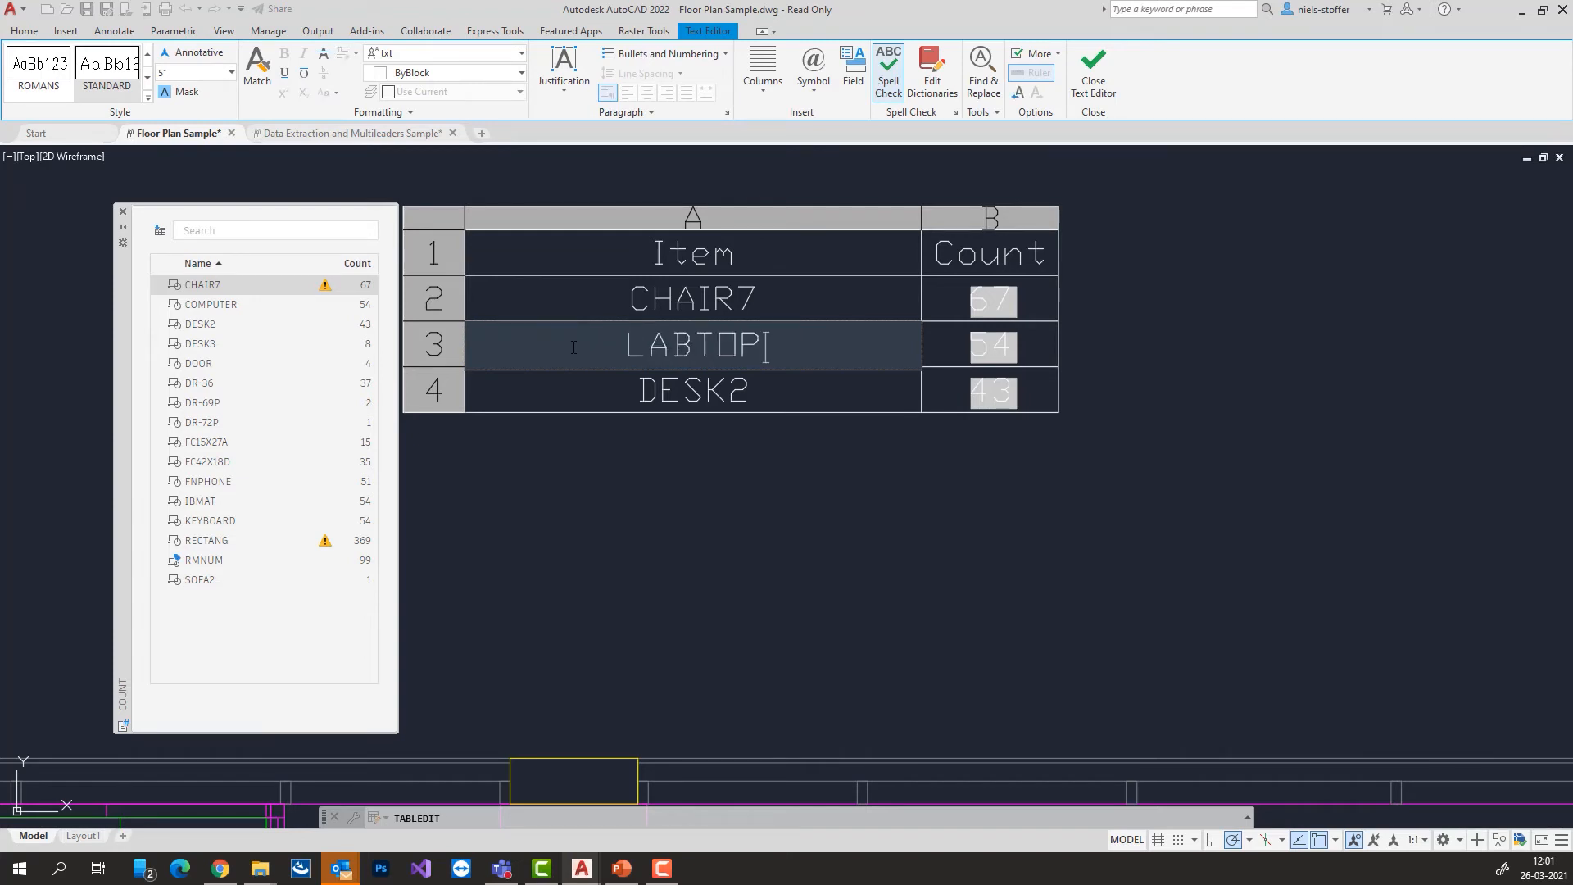
click(742, 485)
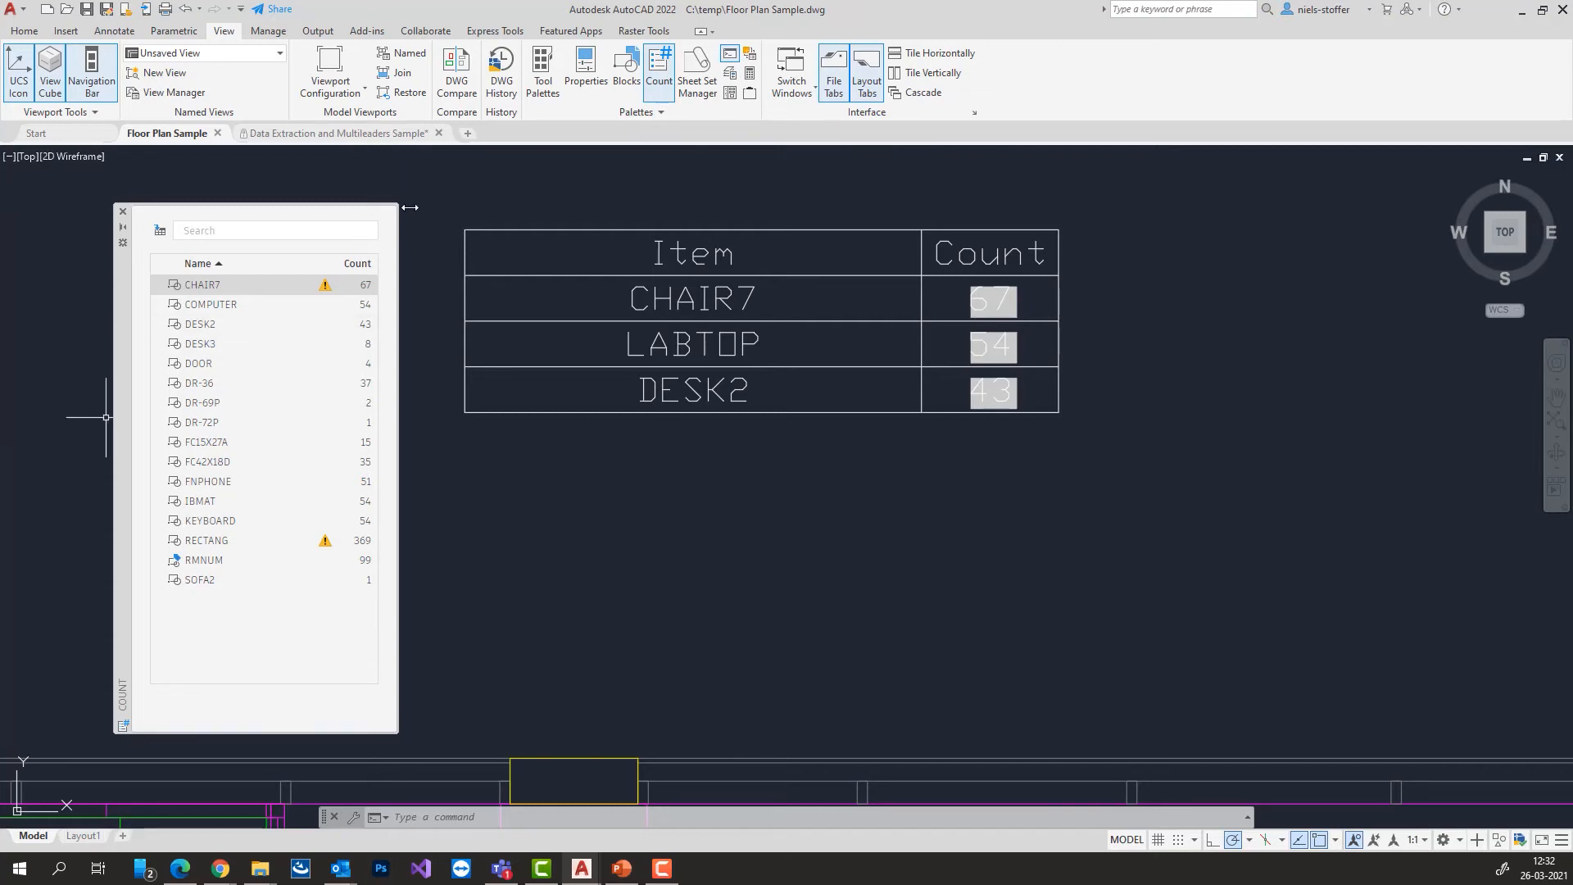
Close the Count palette and open the Traces palette.
click(425, 33)
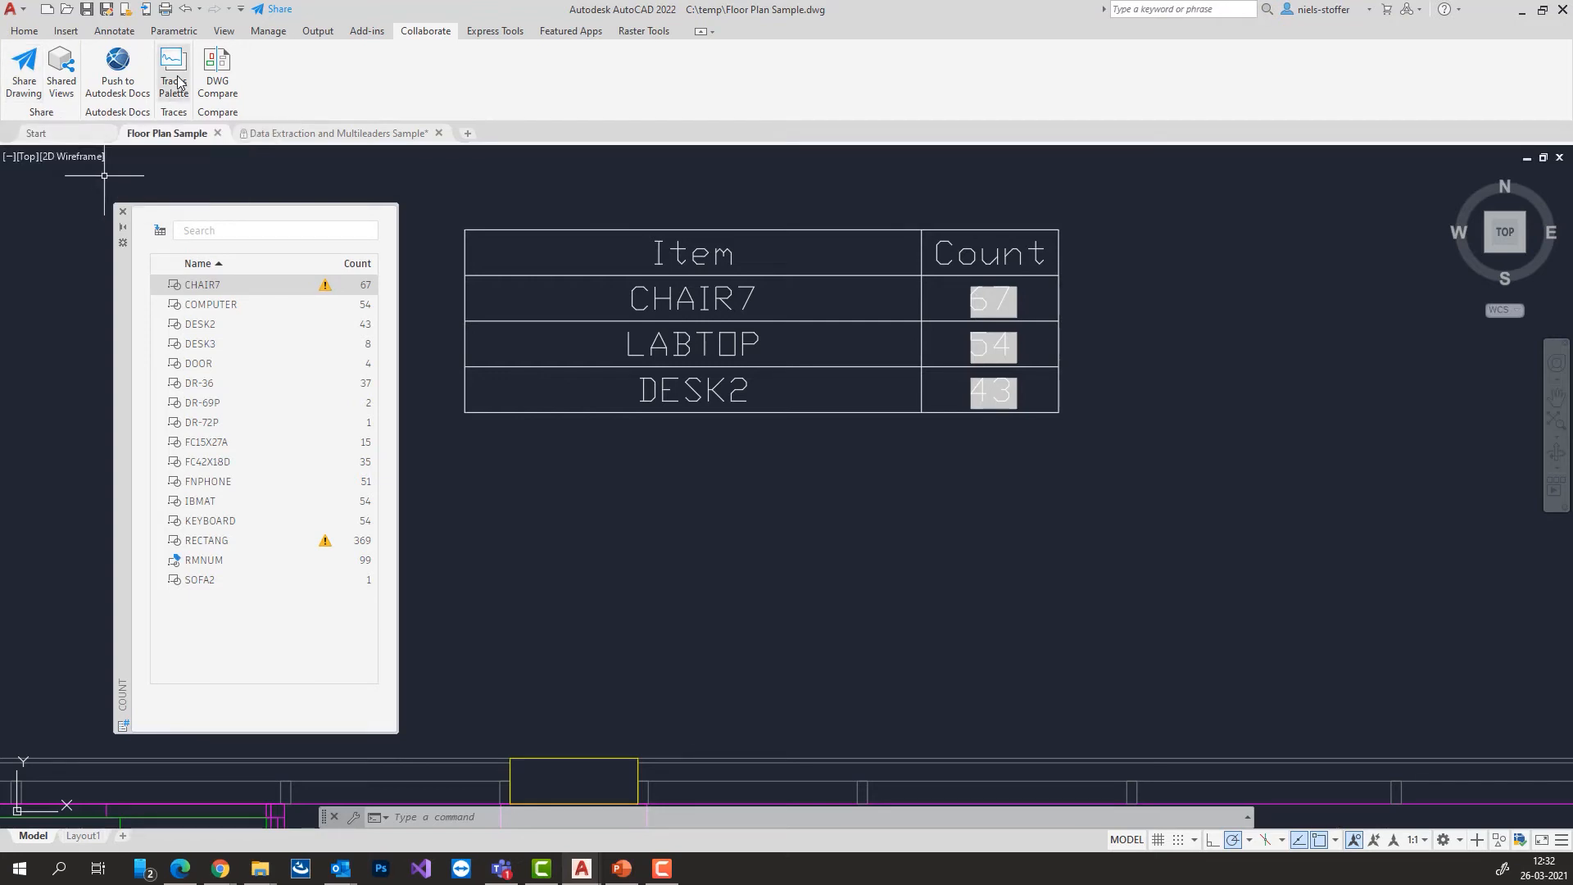
click(123, 214)
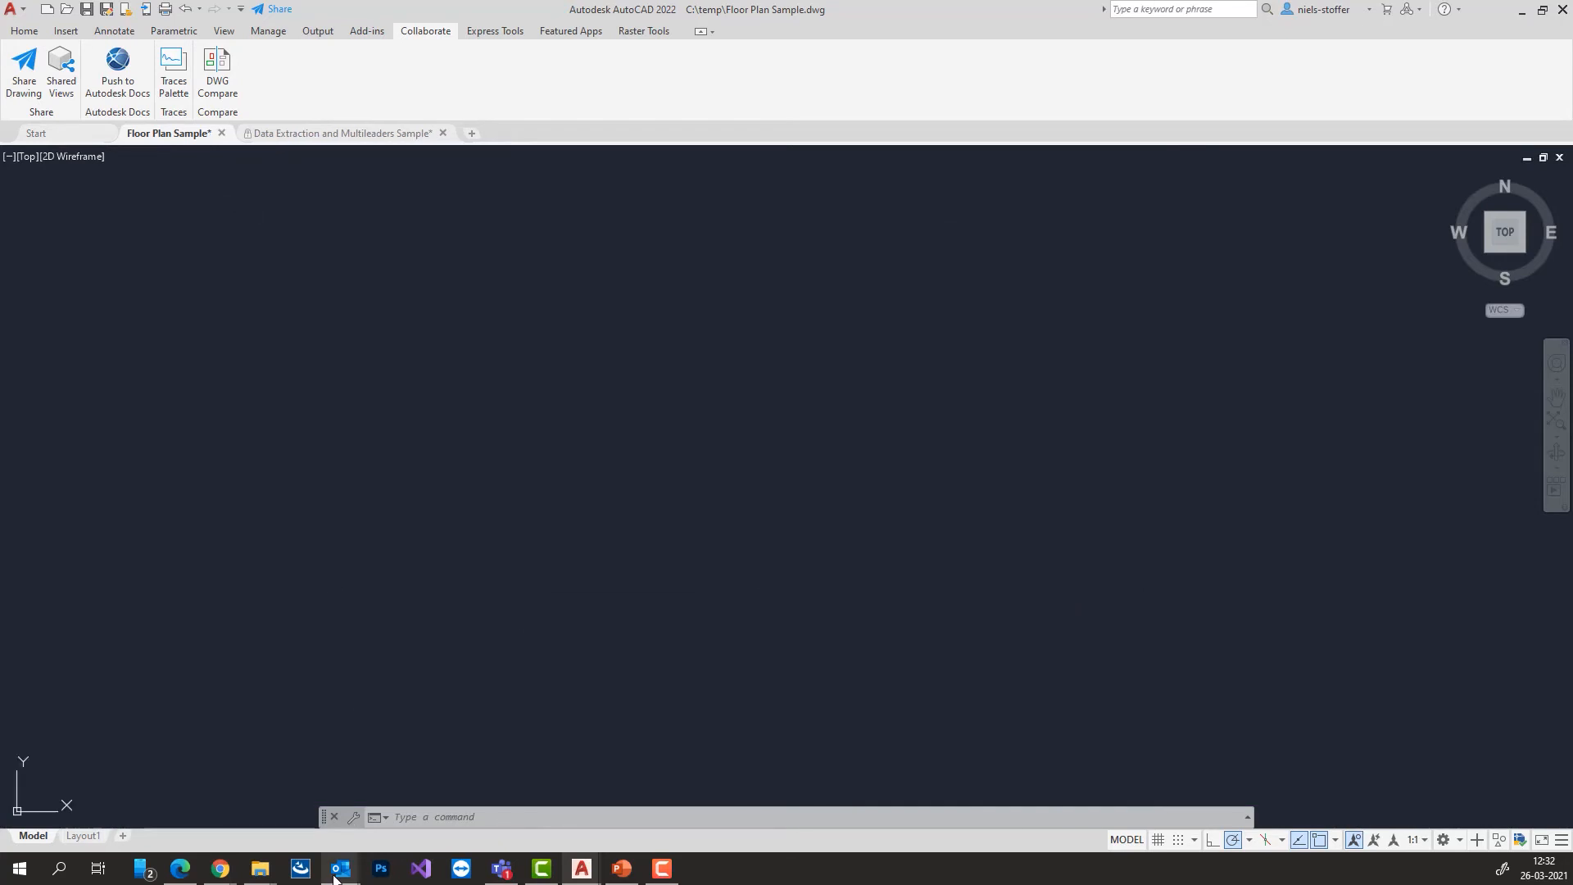
click(174, 87)
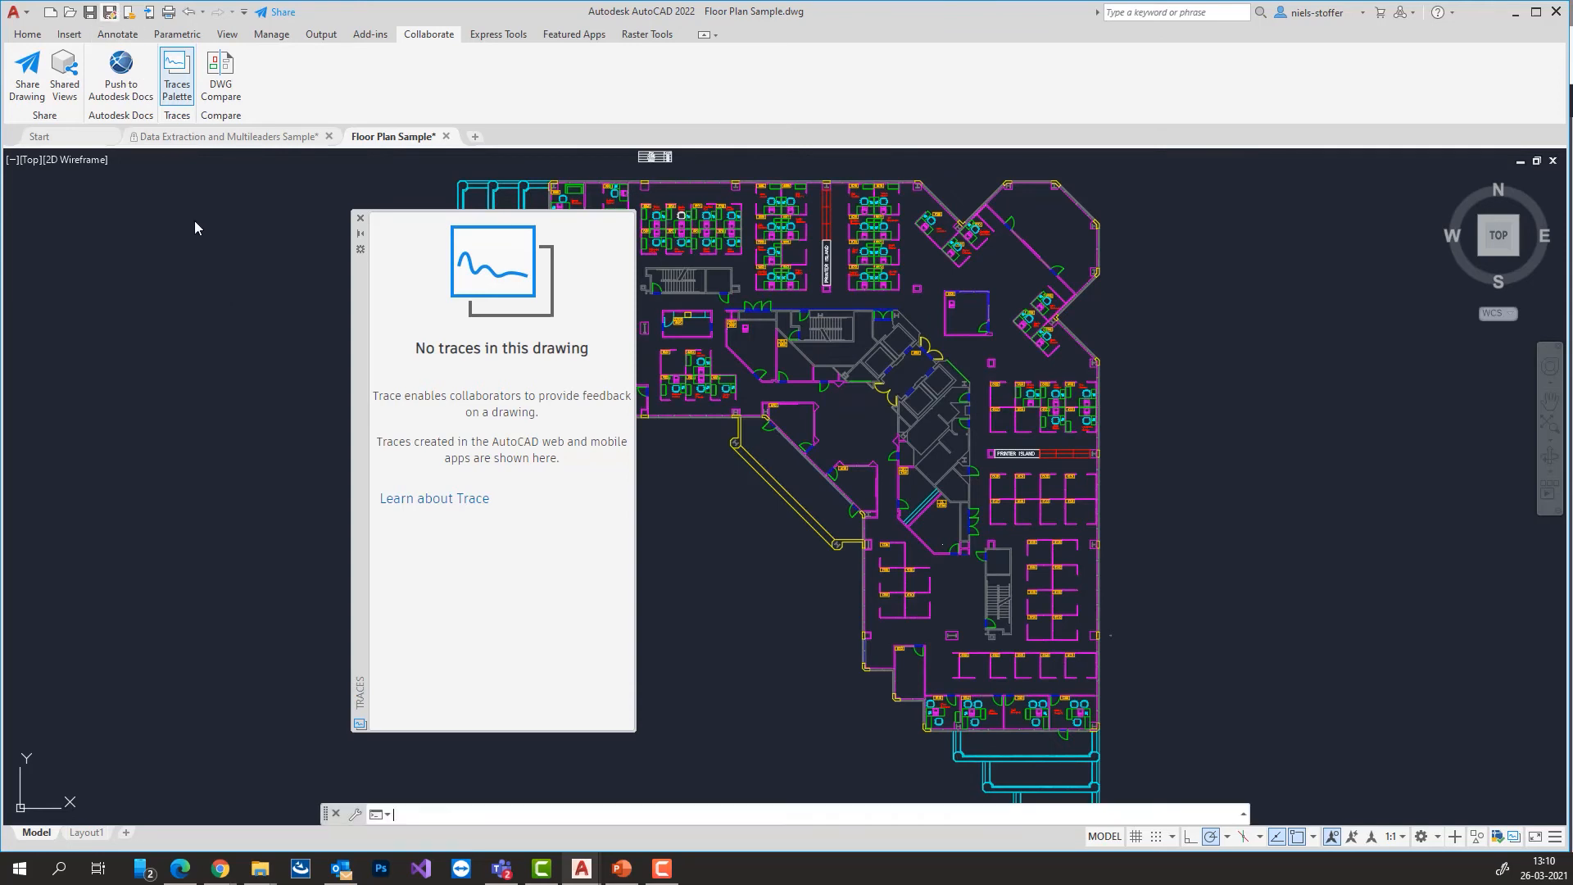
Save the floor plan as My Drawing.dwg in the C07 Geometri project folder and close the drawing.
key(ctrl+shift+s)
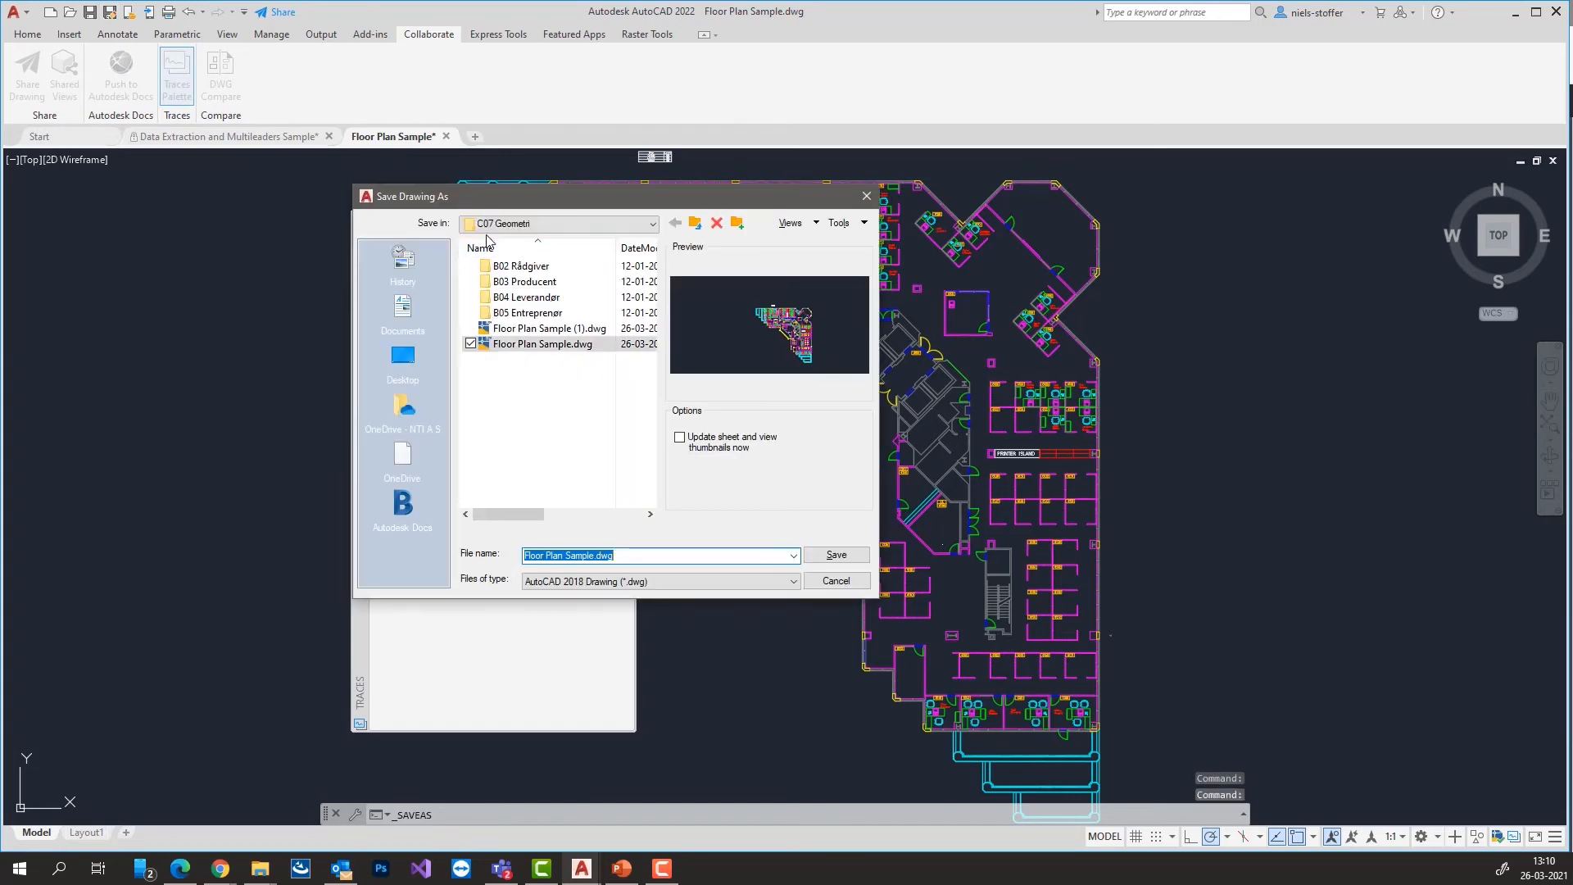
click(499, 222)
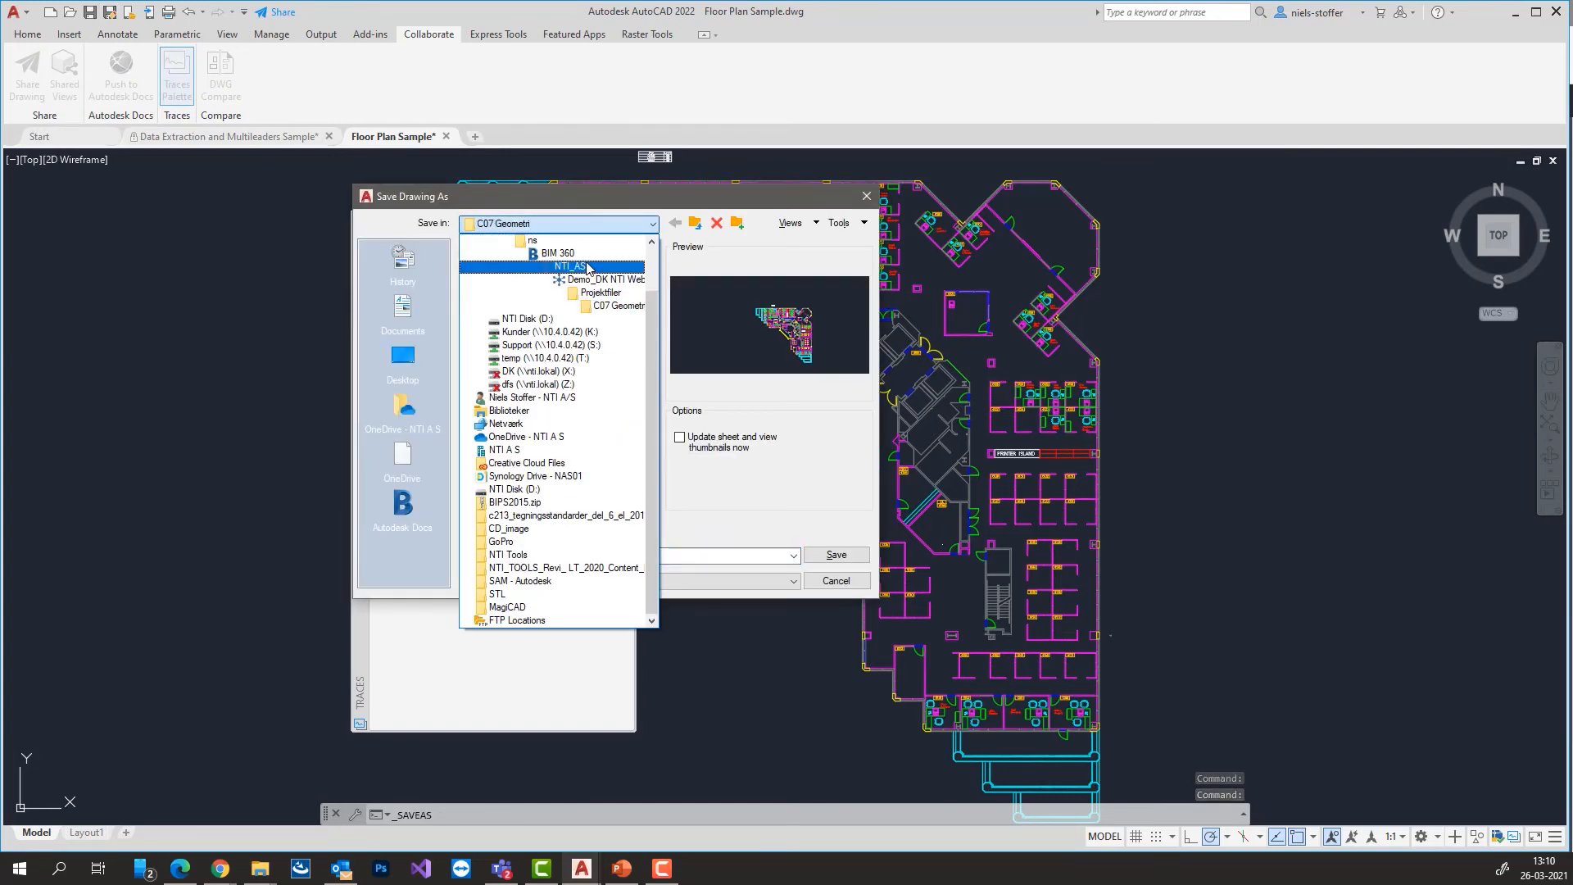
scroll(586, 271, up, 2)
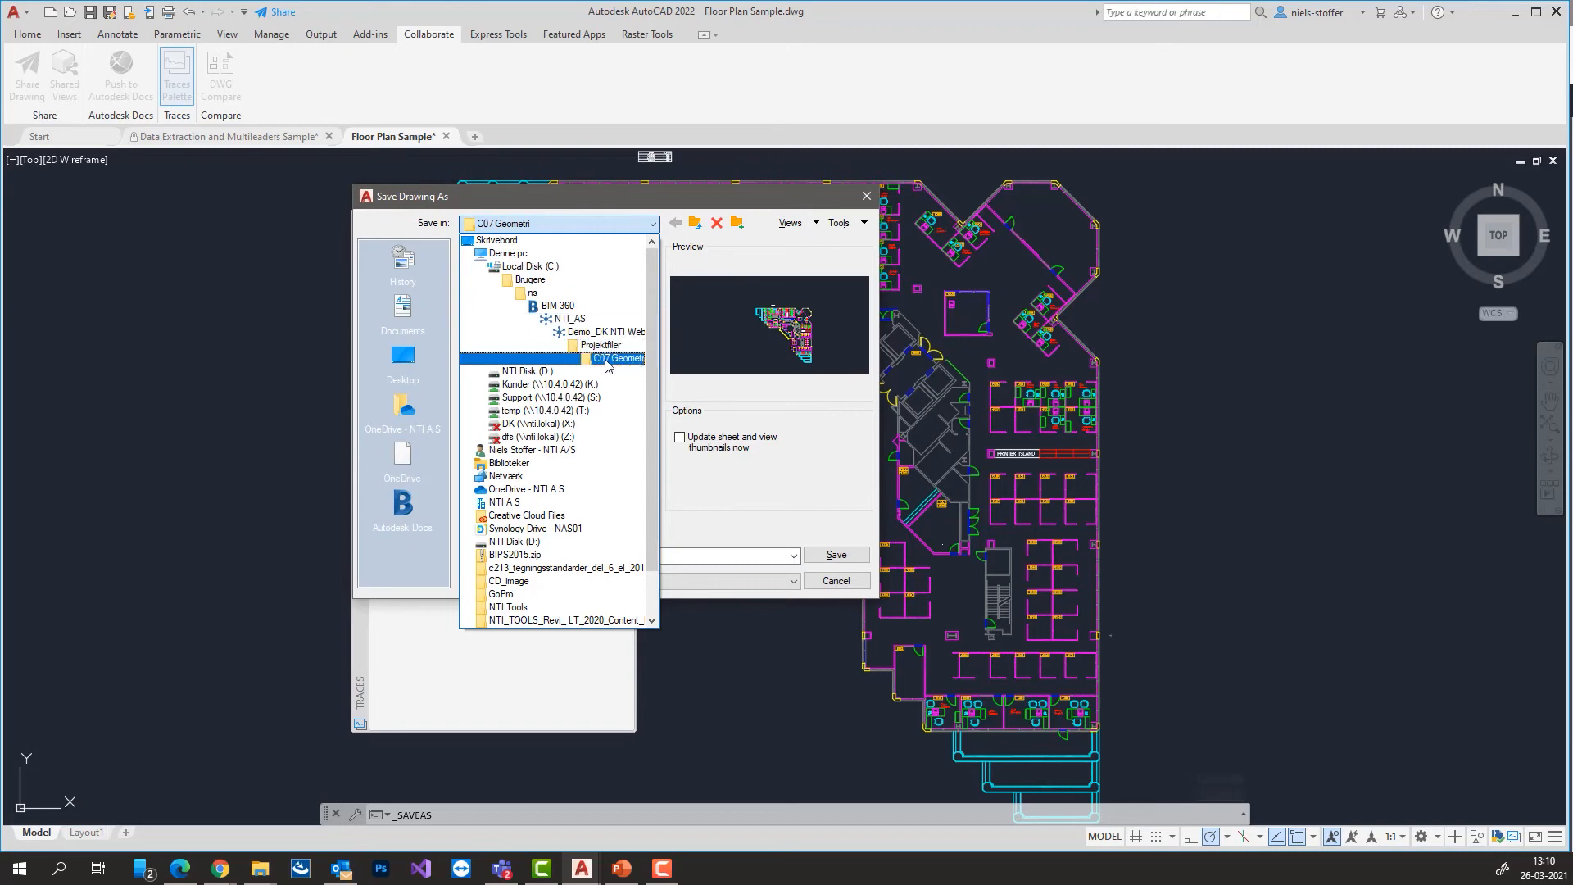
click(610, 359)
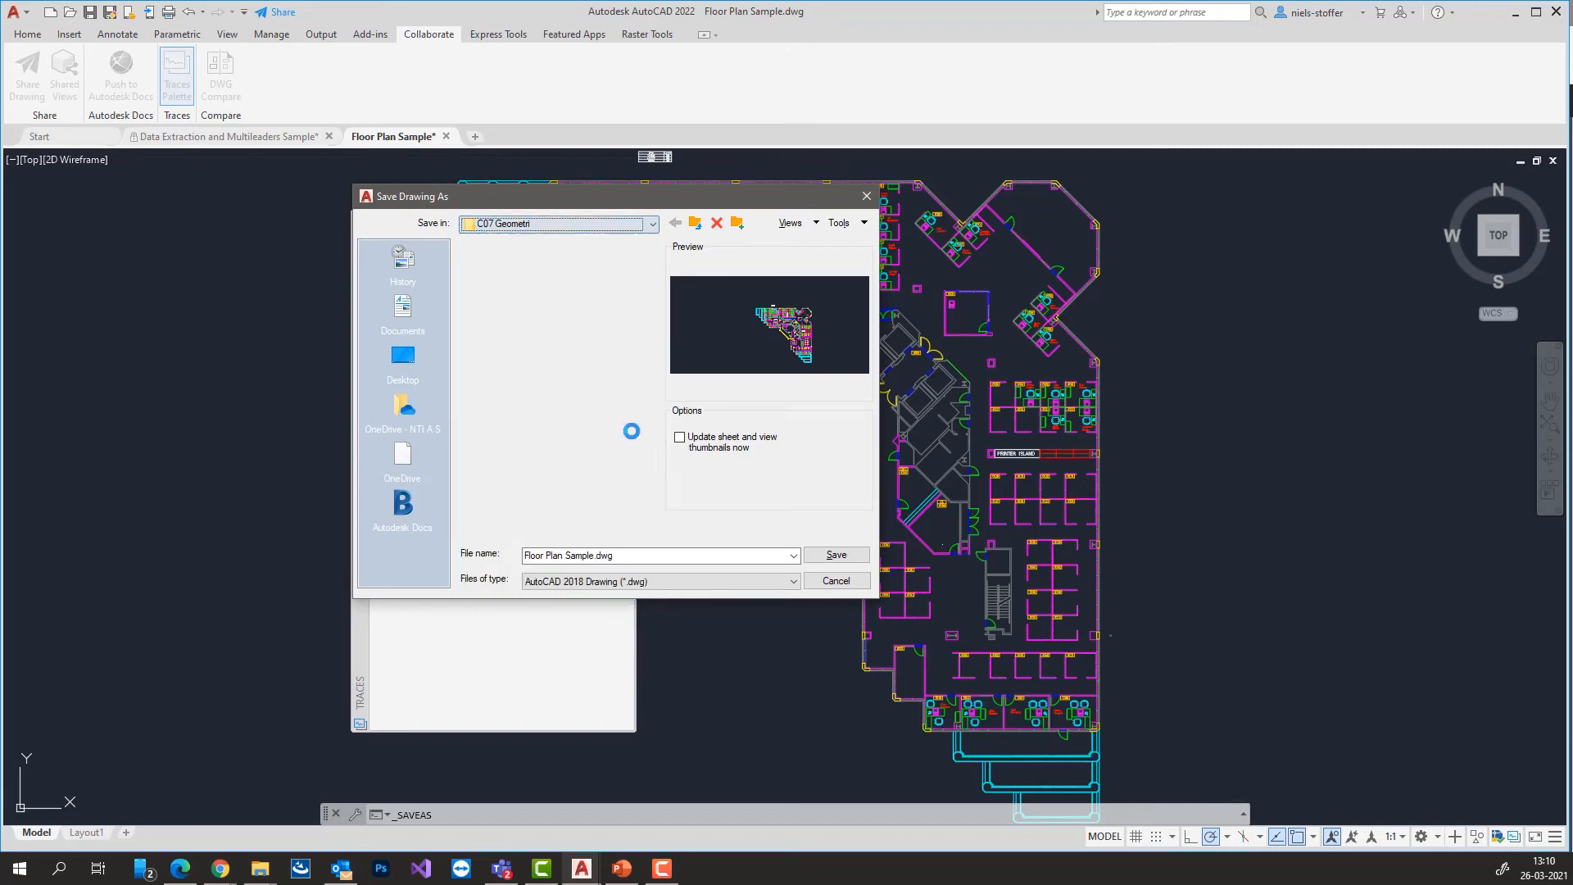
click(595, 556)
click(595, 556)
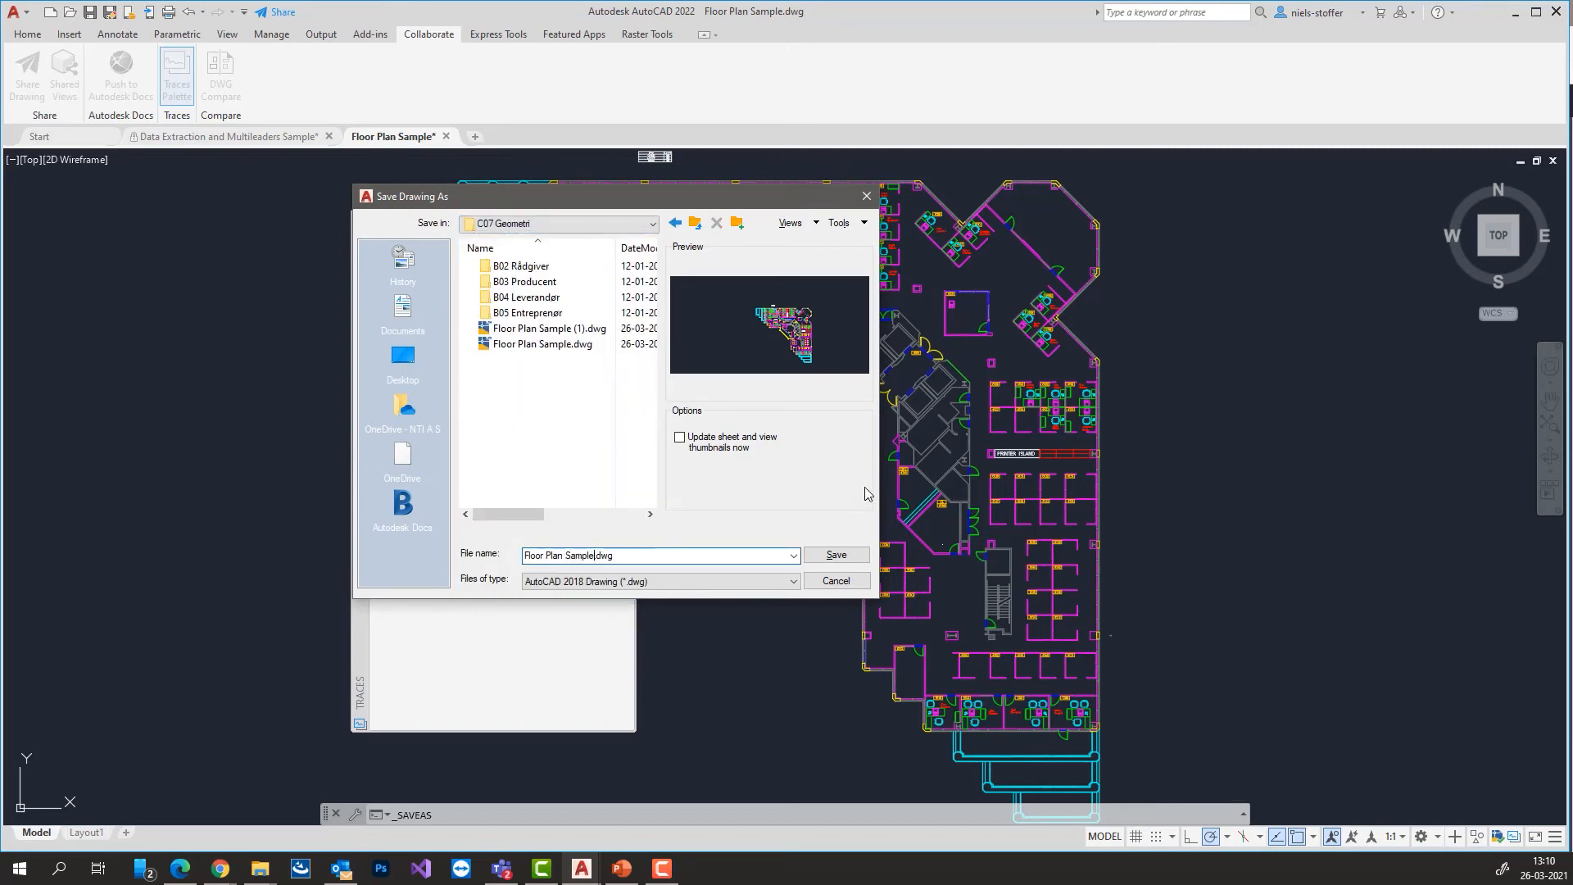
key(shift+Home)
text(My Drawing)
key(Return)
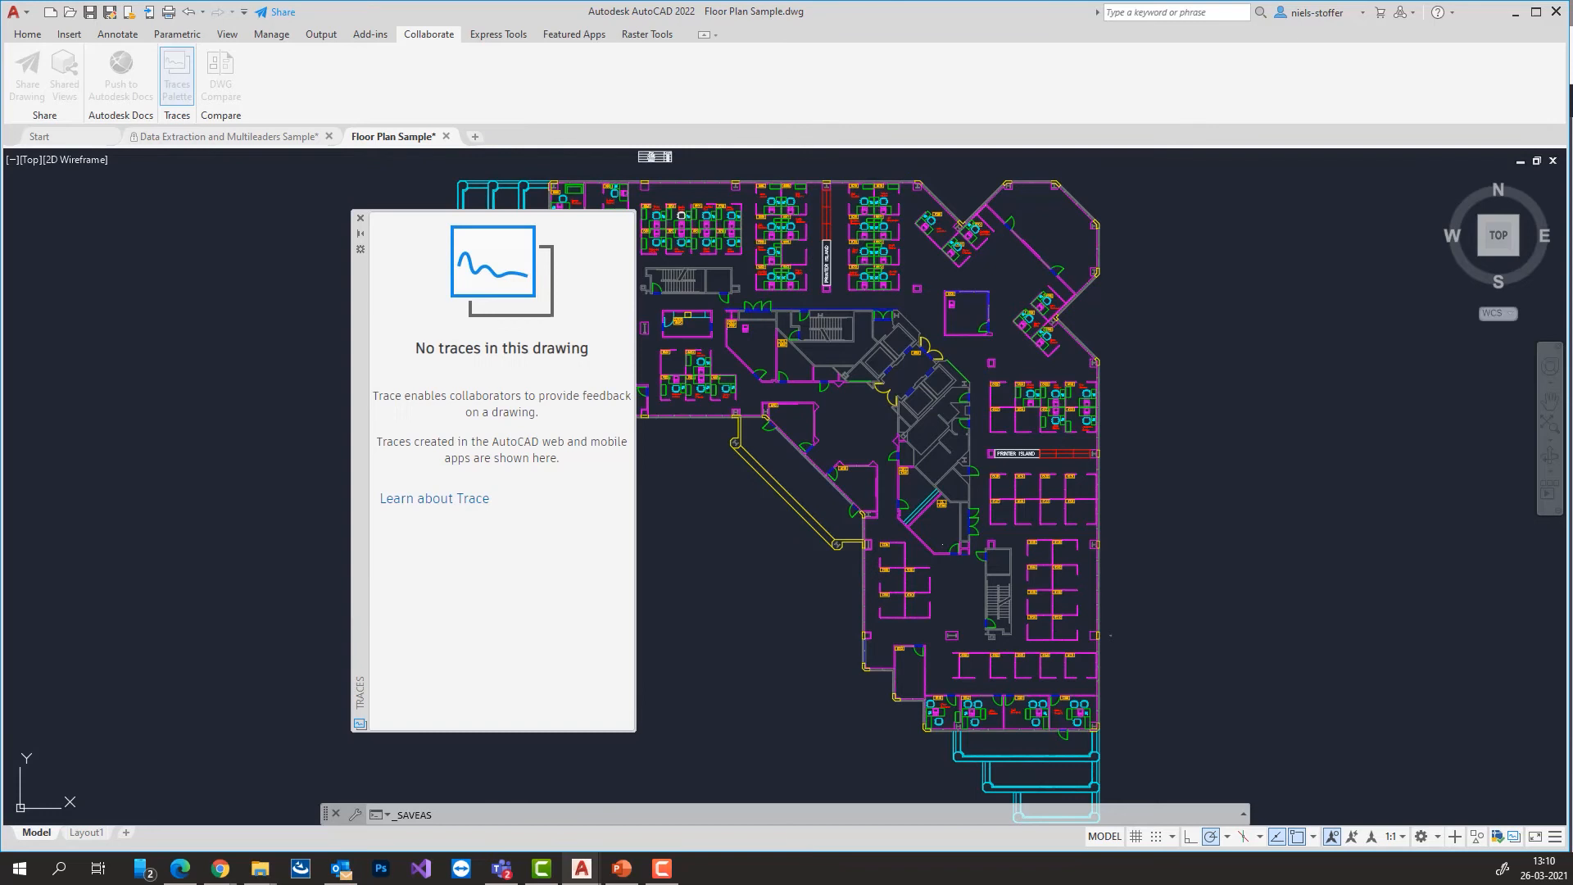
click(429, 137)
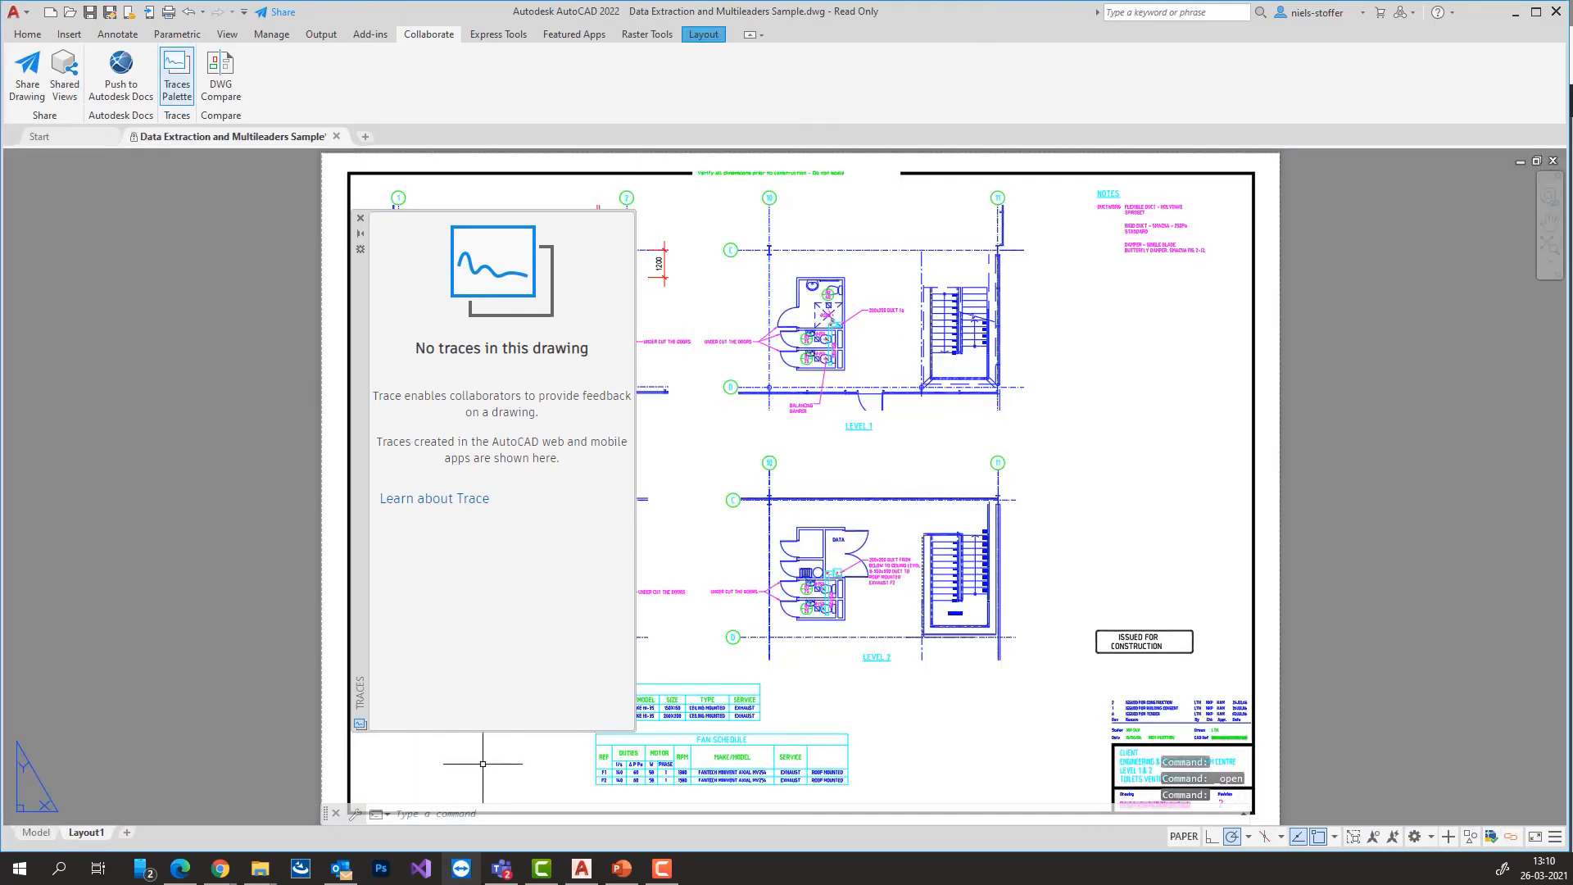
Switch to the AutoCAD web app and open My Drawing.dwg from Autodesk Docs, in Projektfiler > C07 Geometri.
click(180, 868)
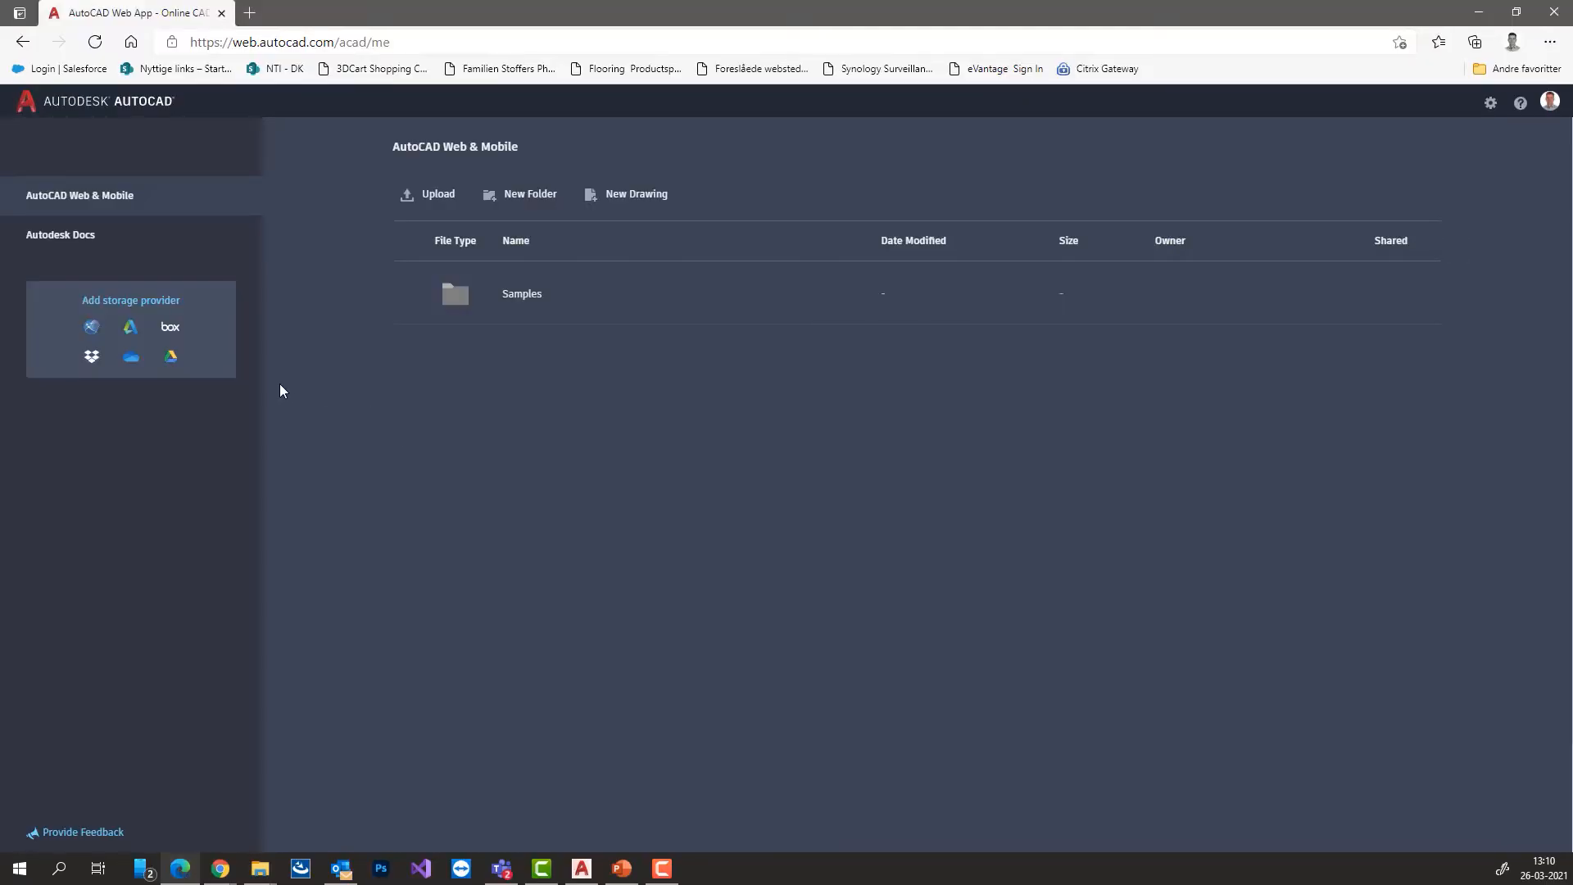
click(95, 237)
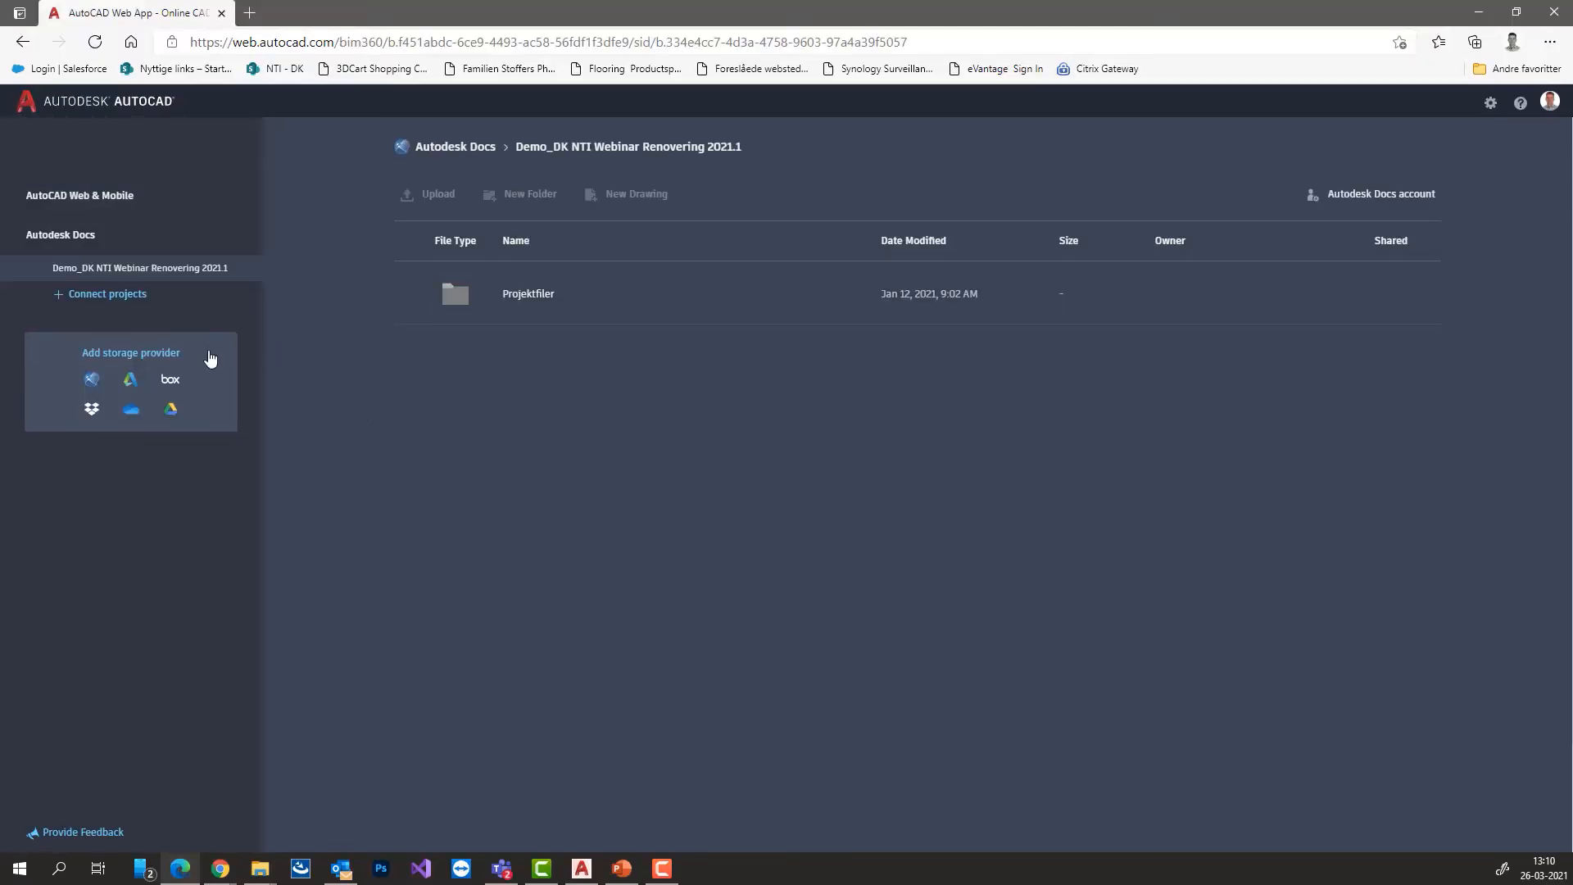
click(529, 293)
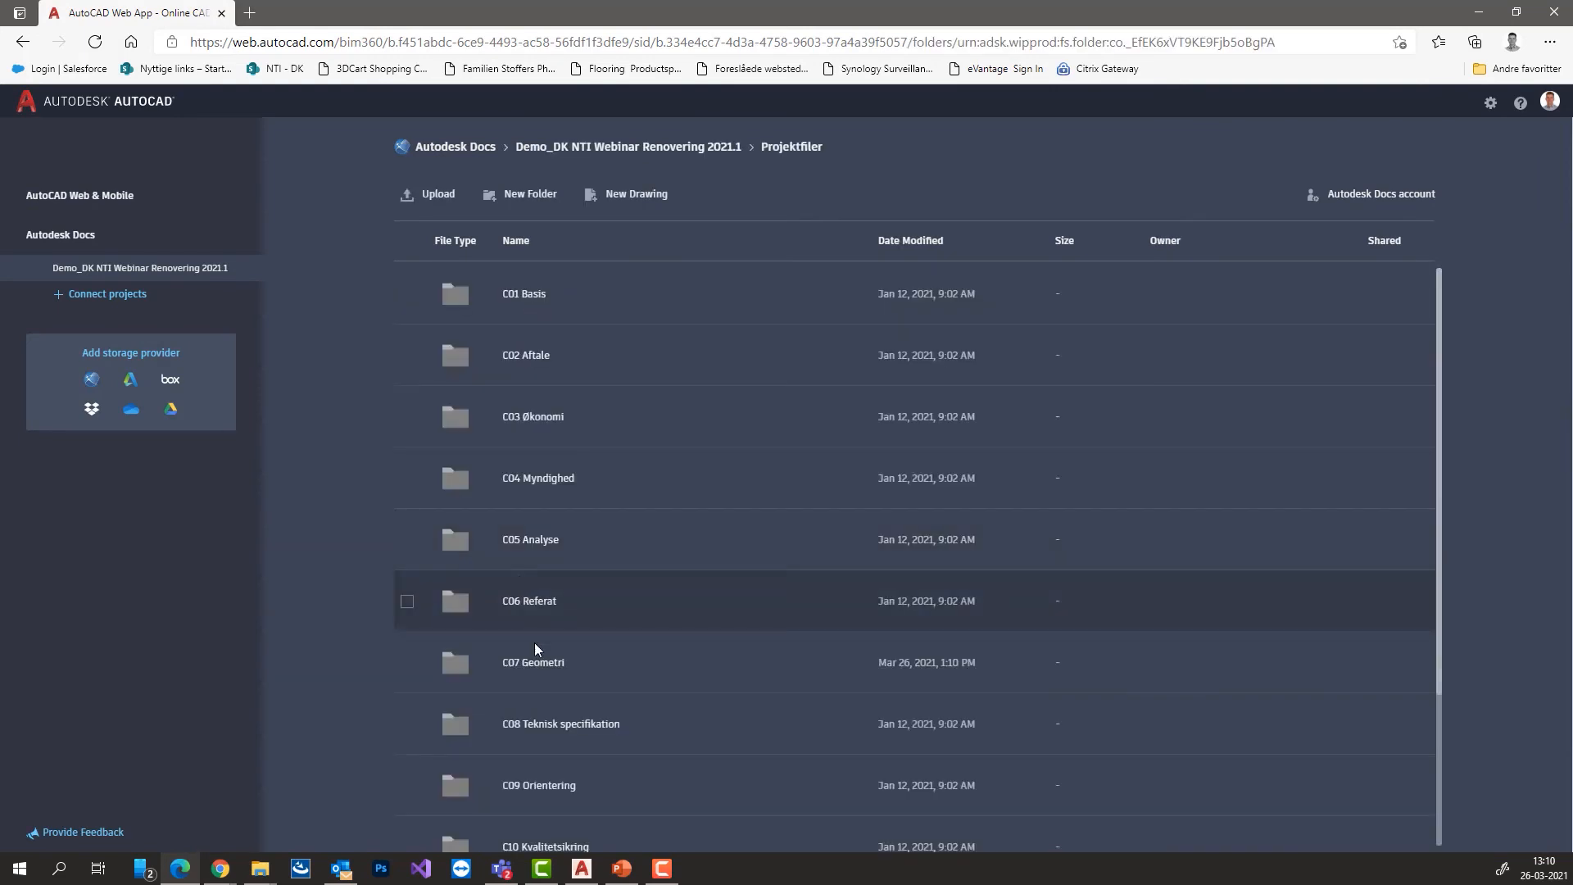
click(546, 677)
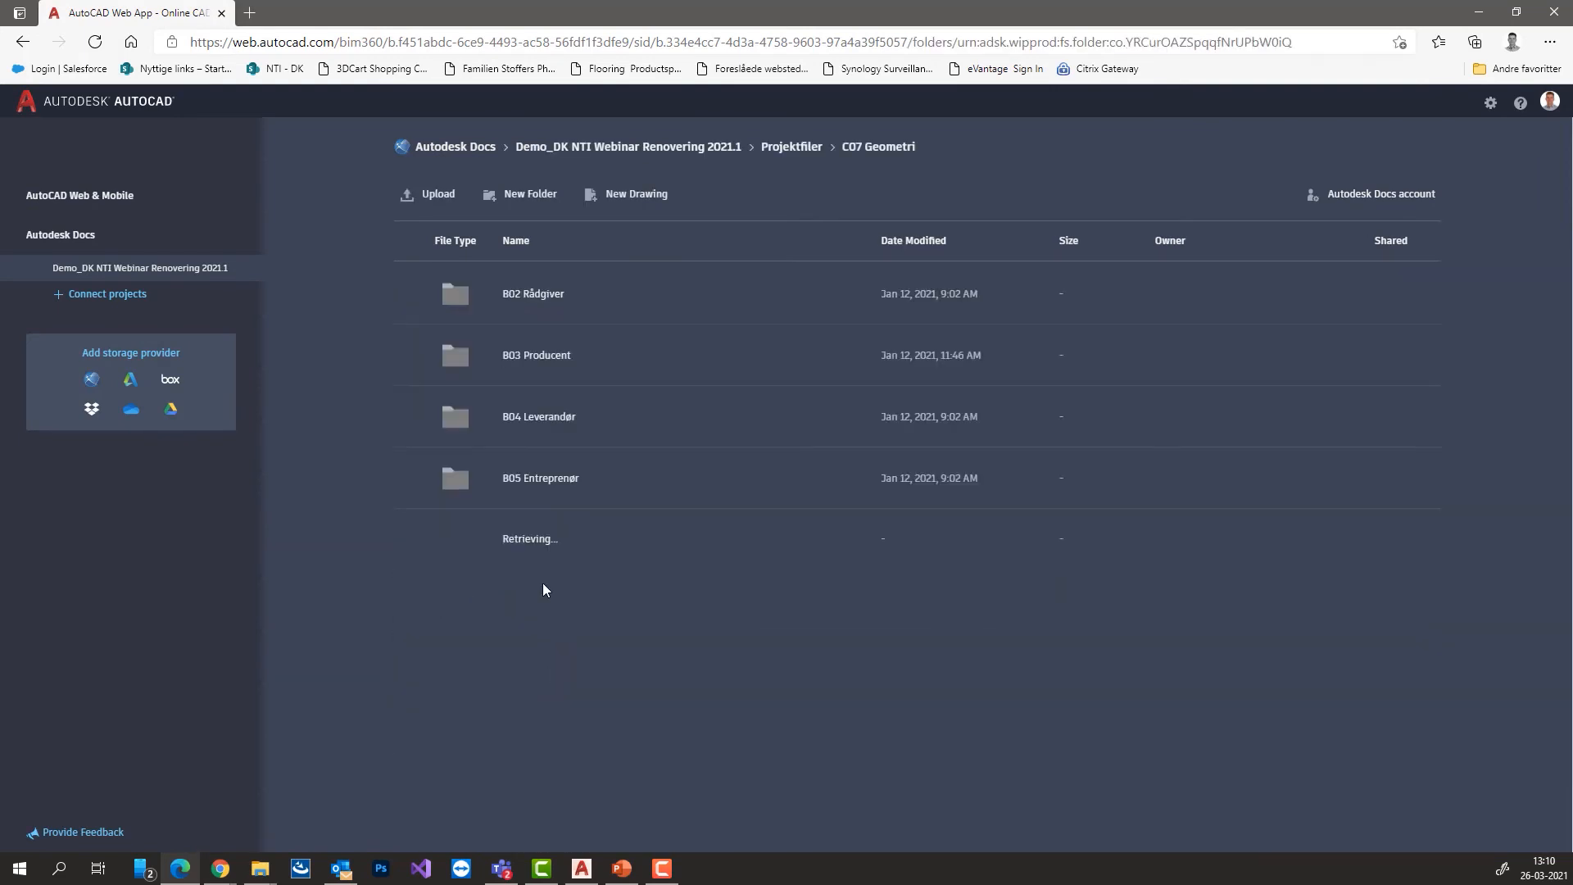
click(545, 664)
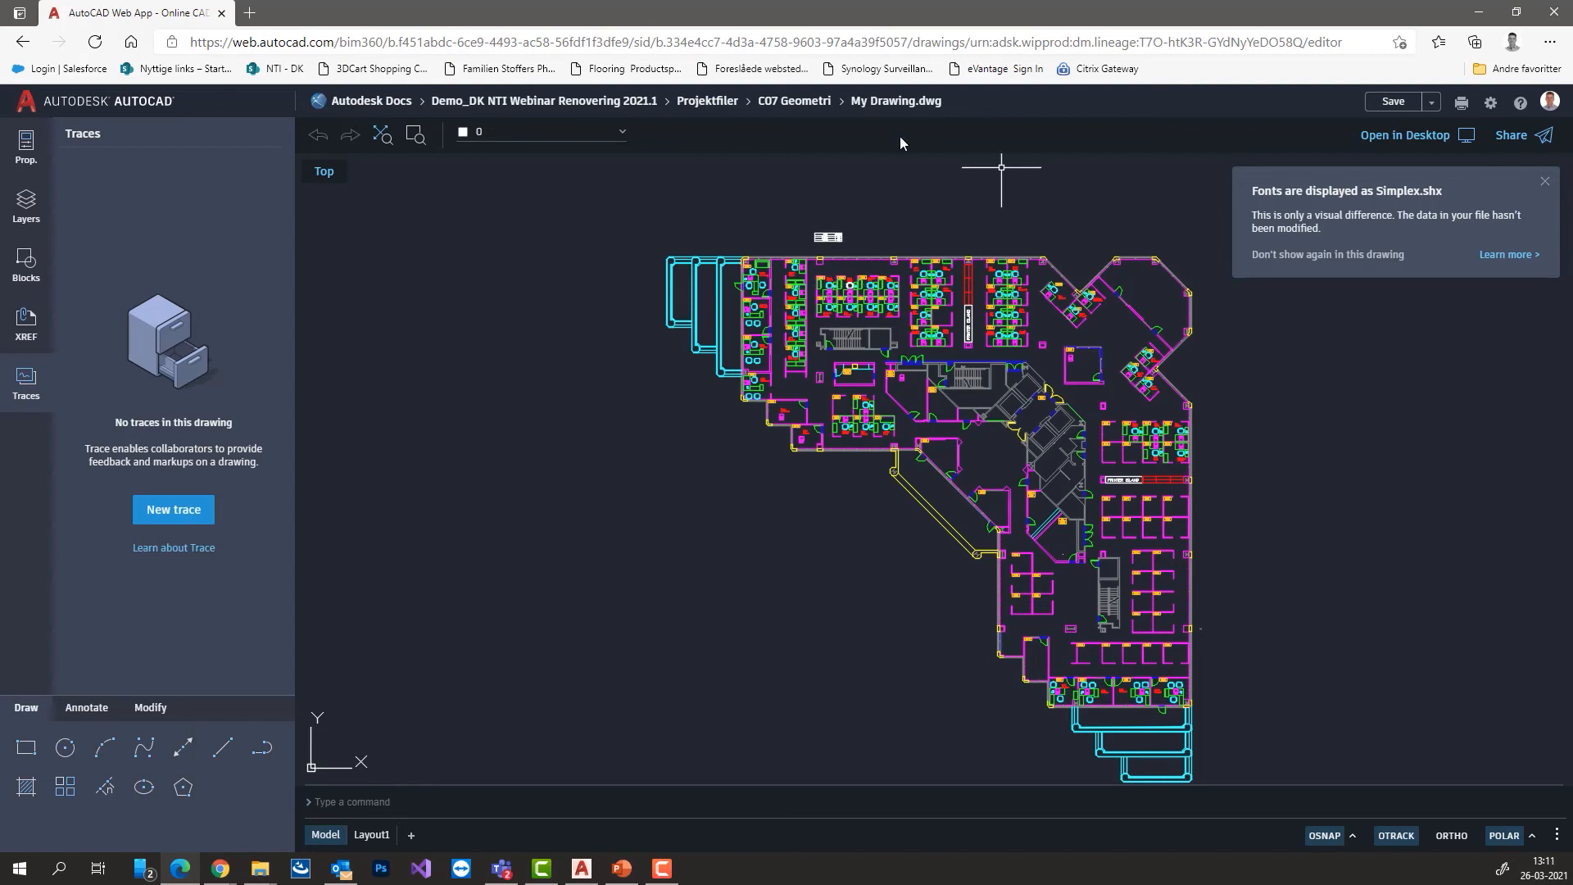
Create a new trace over the count table area of My Drawing.dwg.
scroll(826, 228, up, 4)
scroll(825, 228, up, 4)
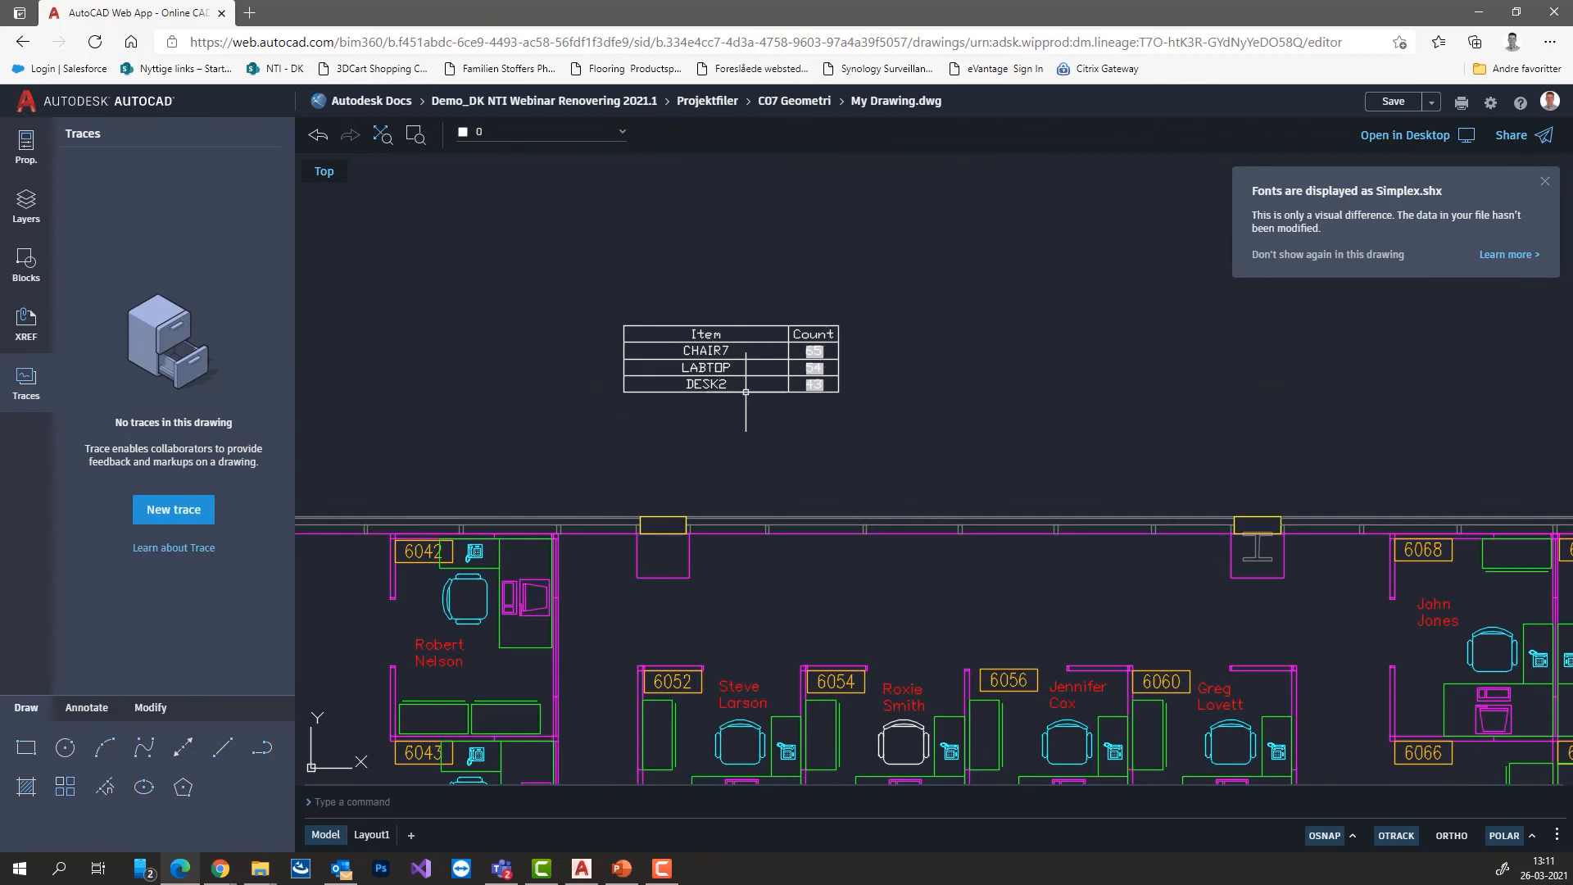
click(173, 509)
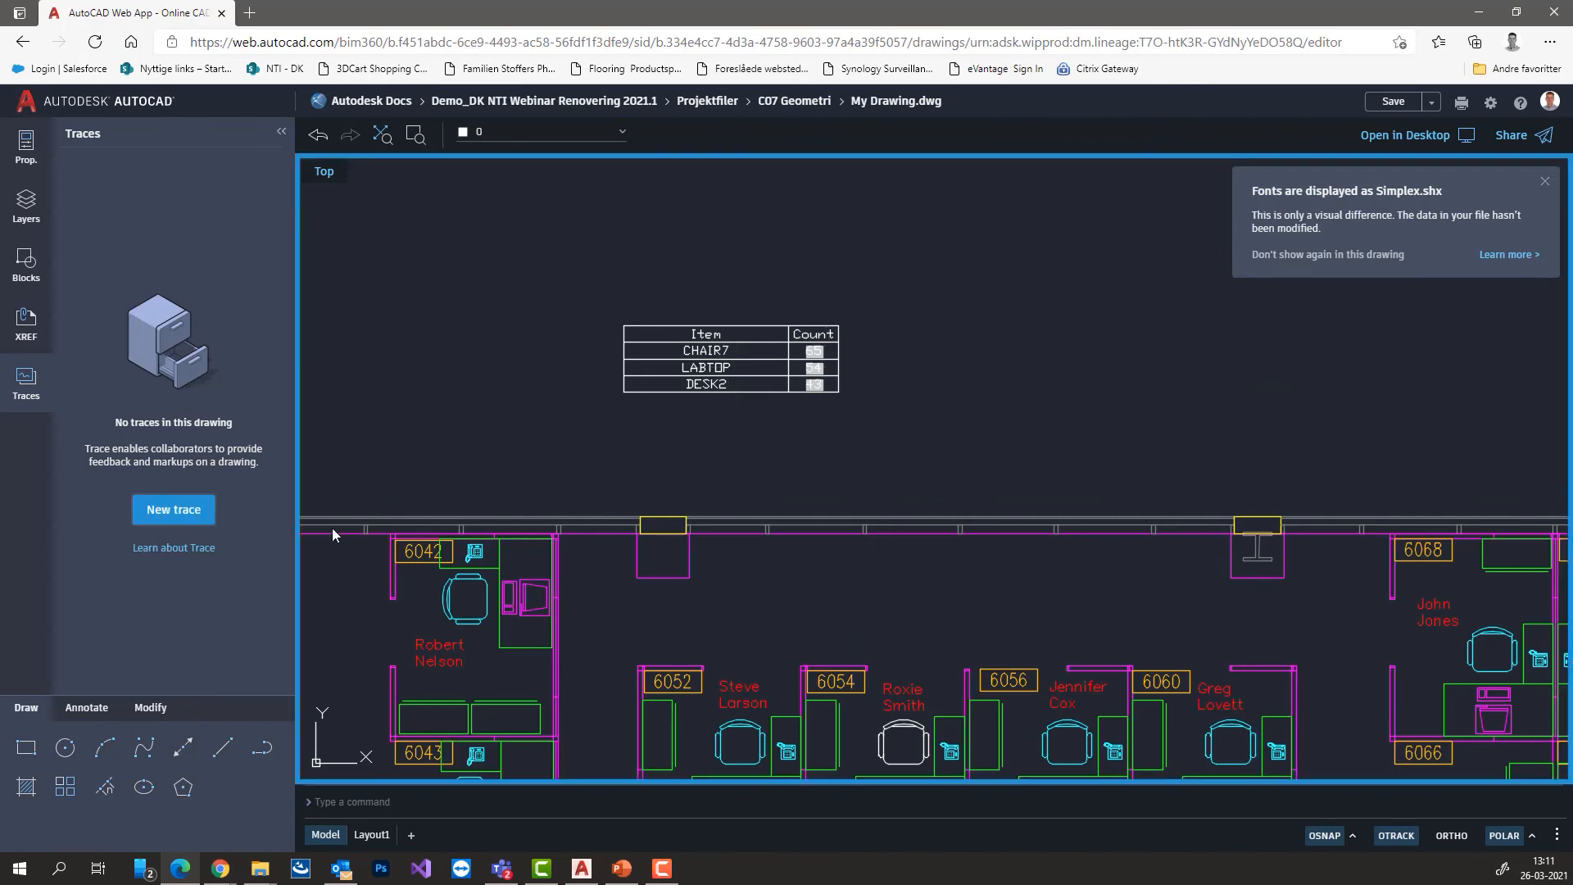
Draw a rectangular revision cloud around the count table in the trace.
click(113, 716)
click(66, 747)
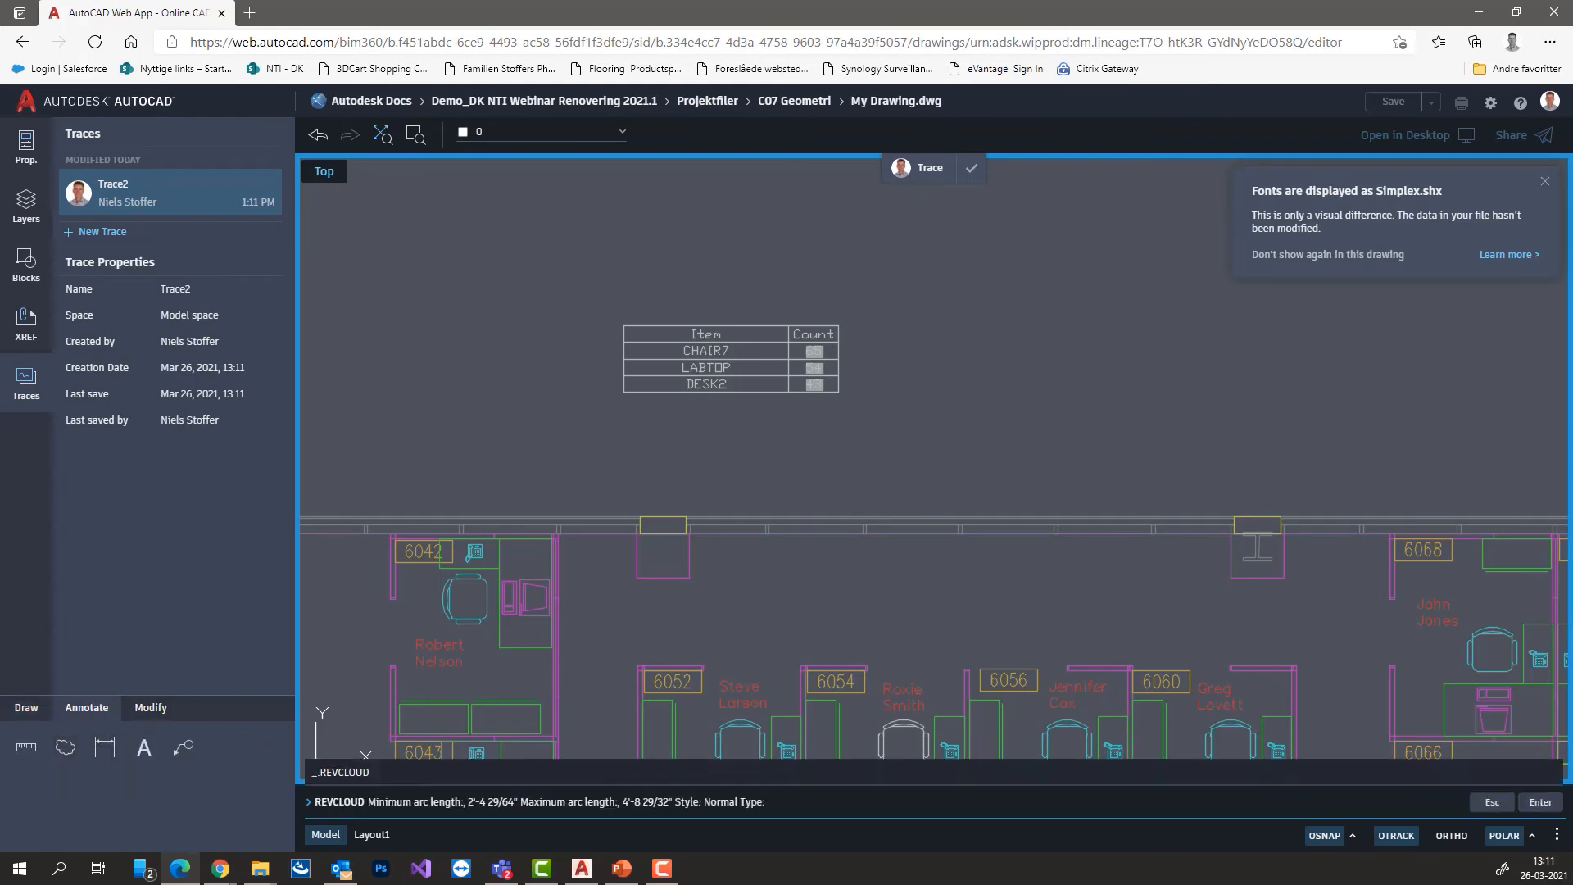
click(516, 459)
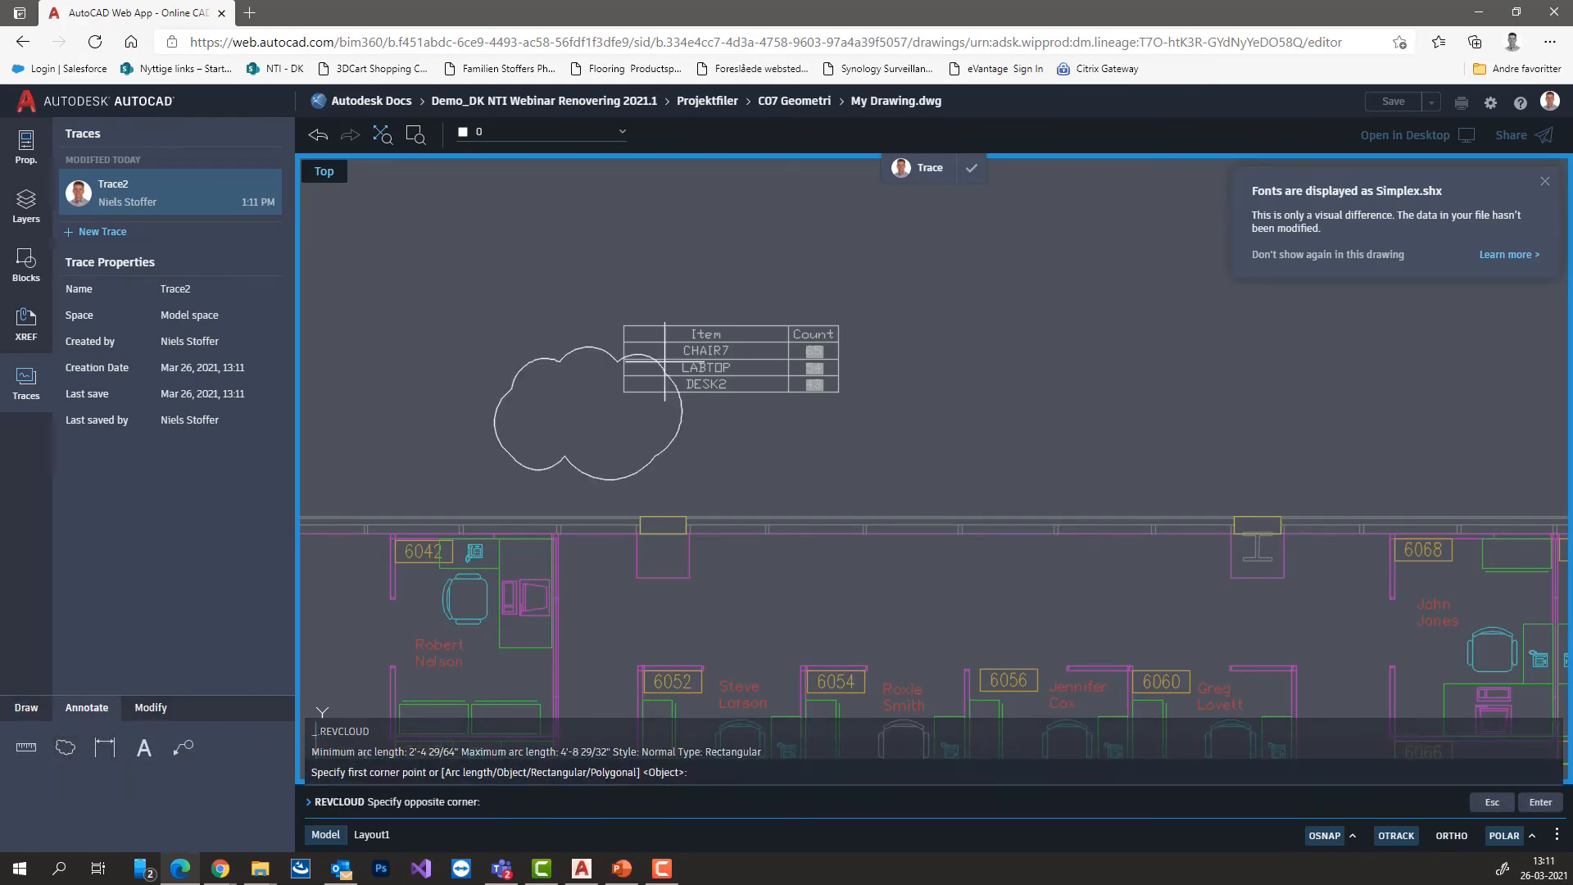
click(998, 237)
Add the multiline text PLEASE DELETE just above the count table, inside the revision cloud of the trace.
click(144, 747)
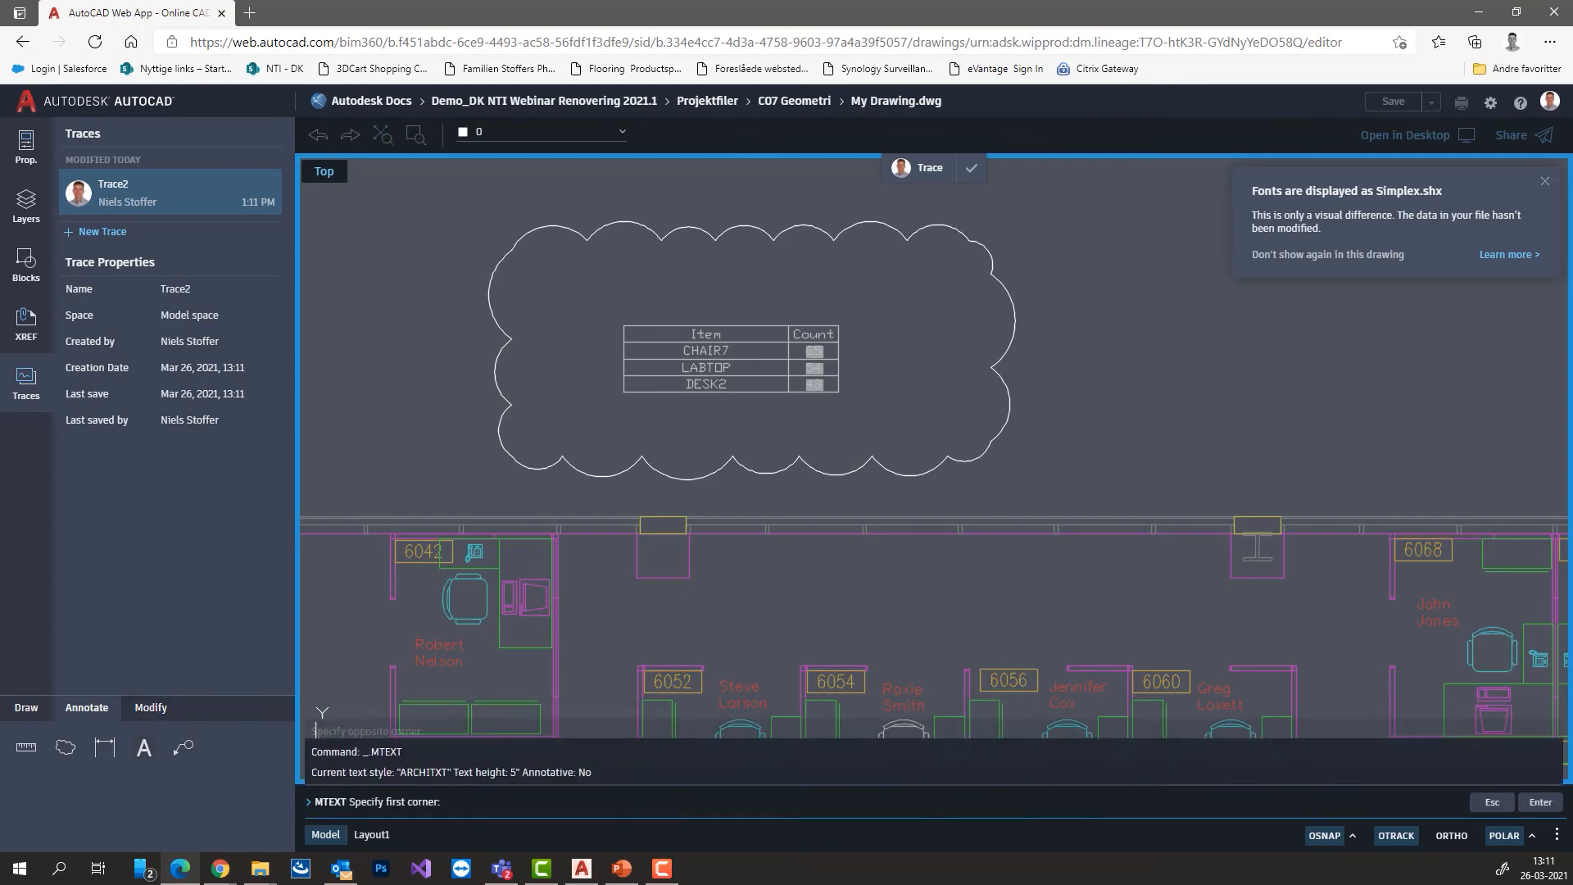
click(617, 277)
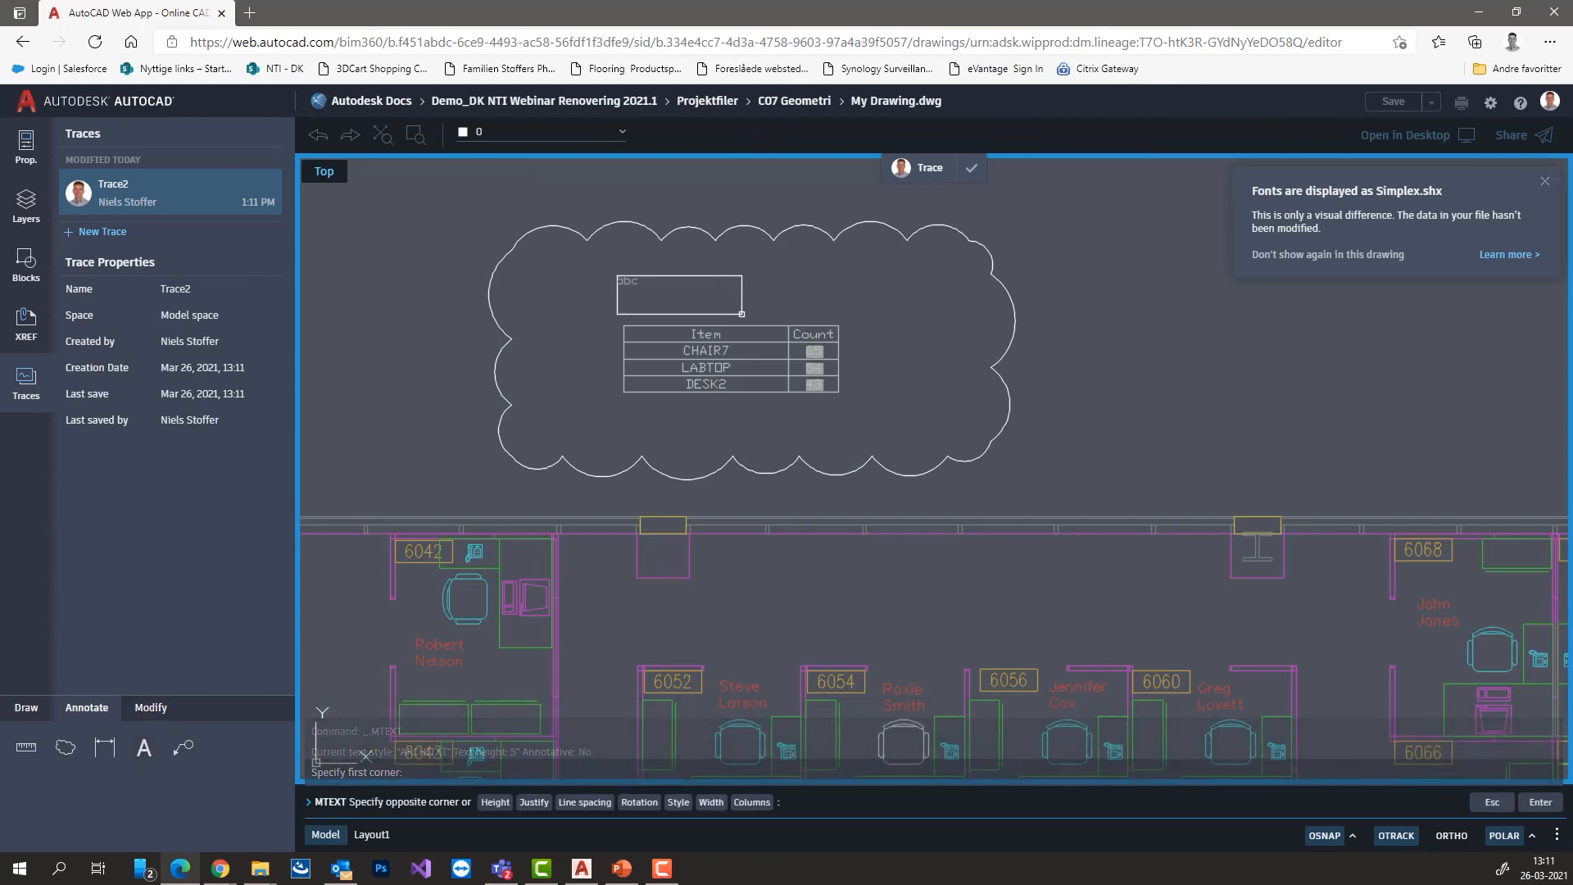
click(811, 327)
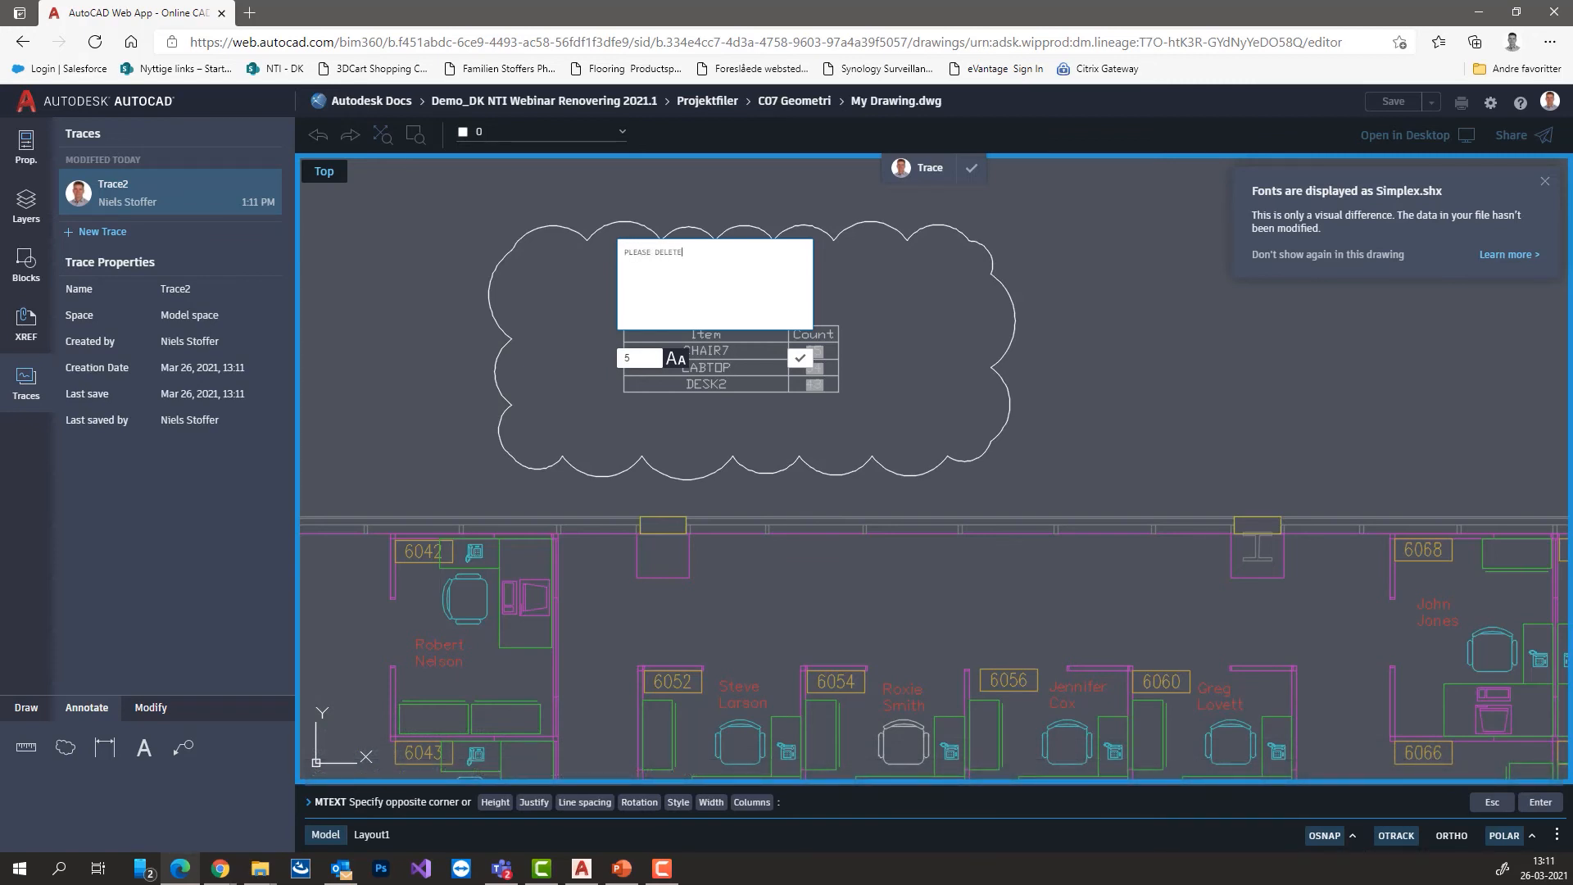
text(PLEASE DELETE)
click(799, 358)
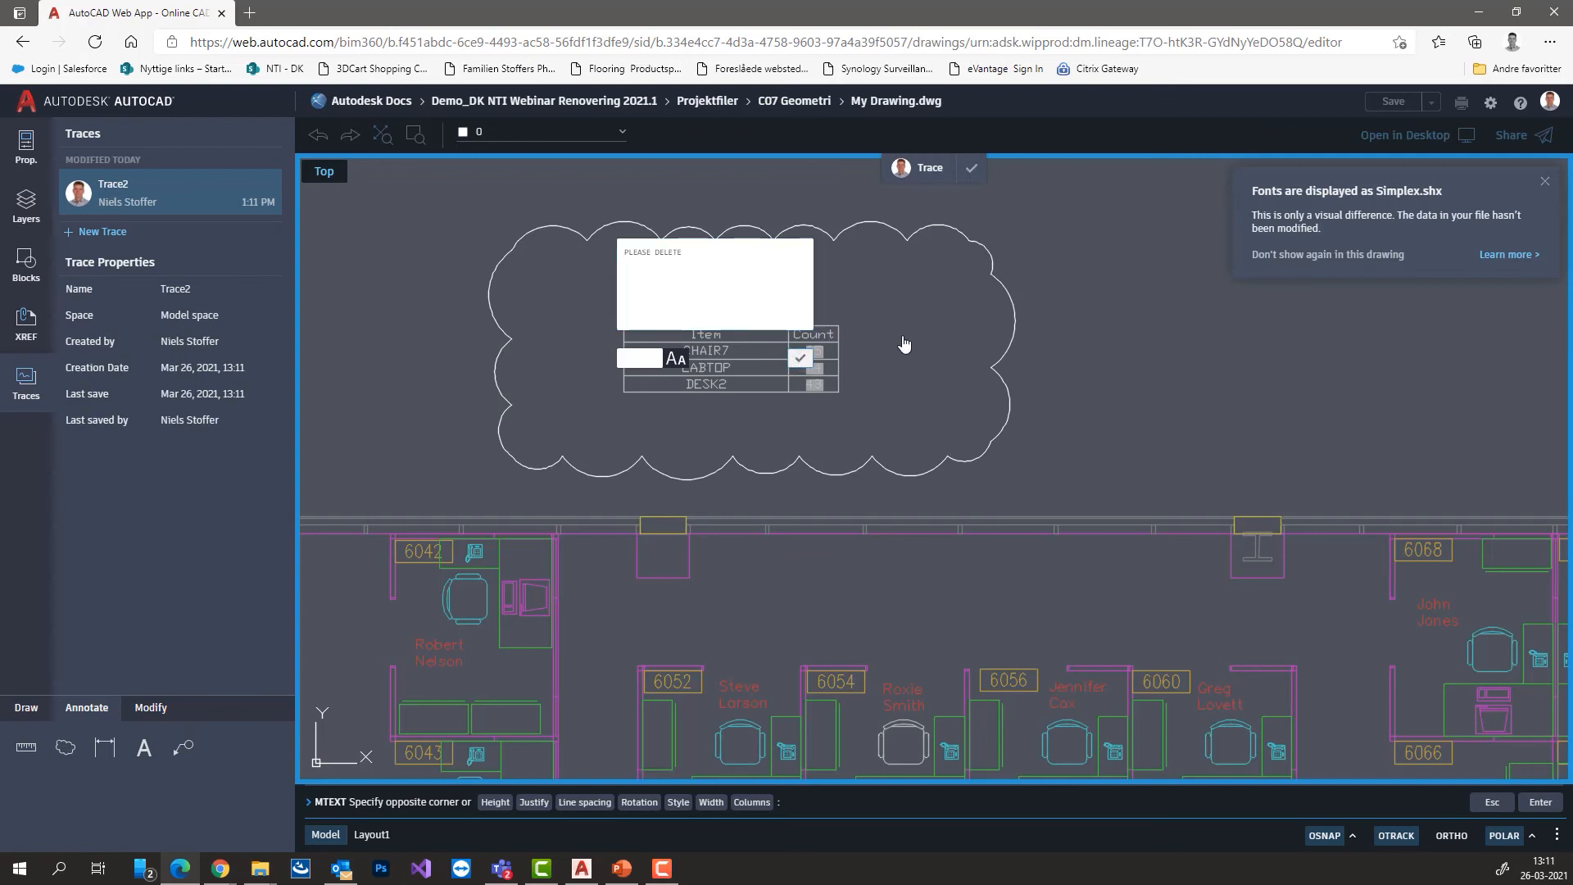
Finish the trace, dismiss the font notice, save My Drawing.dwg and return to the web app's file list.
click(972, 171)
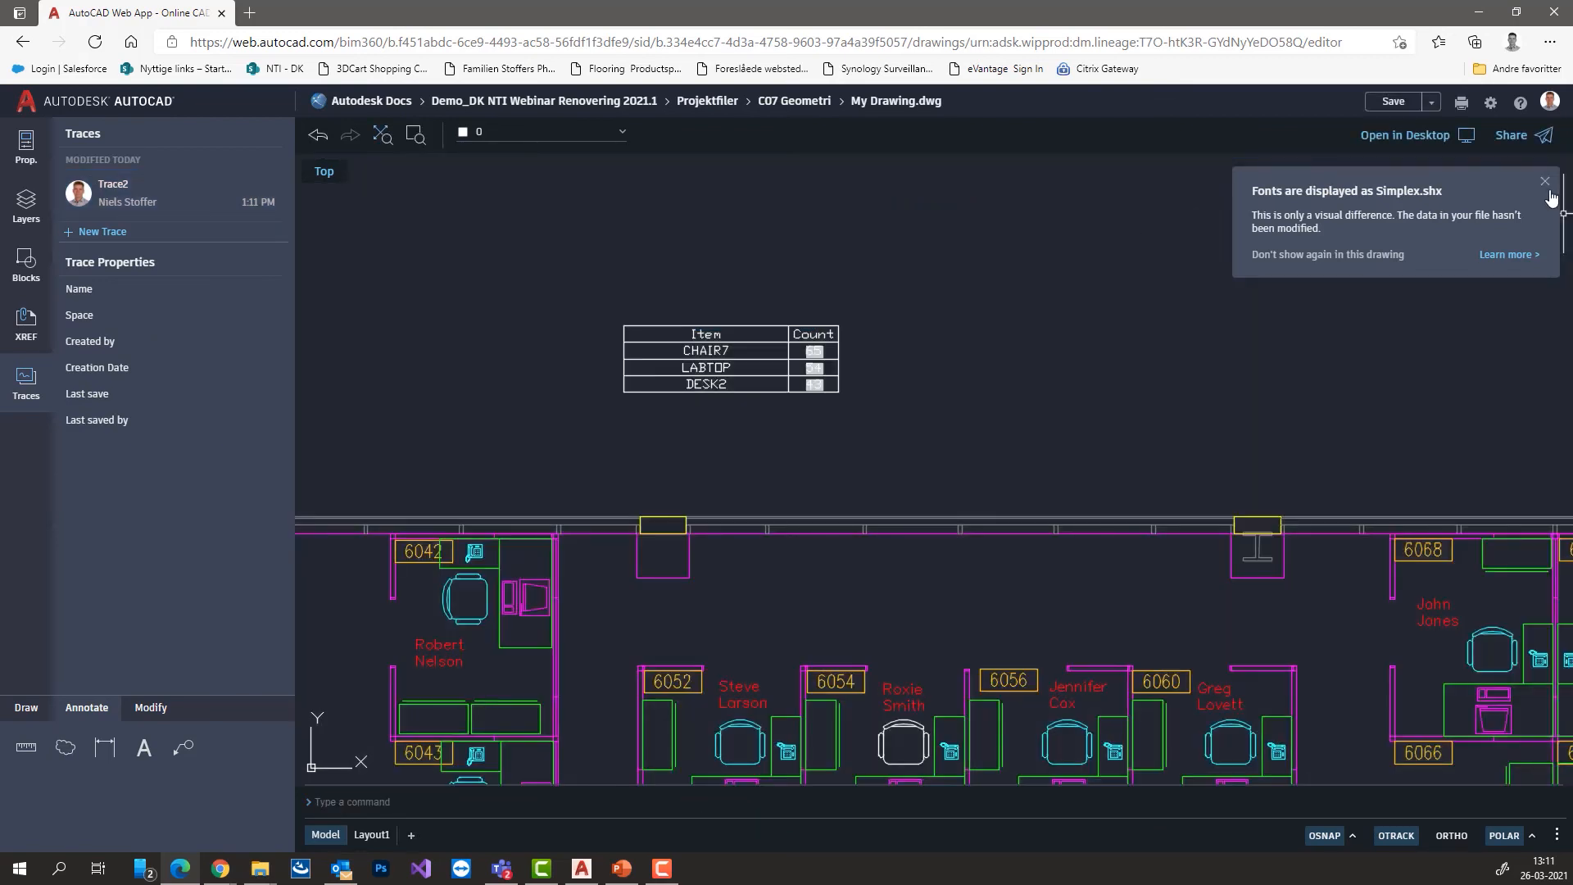
click(1545, 182)
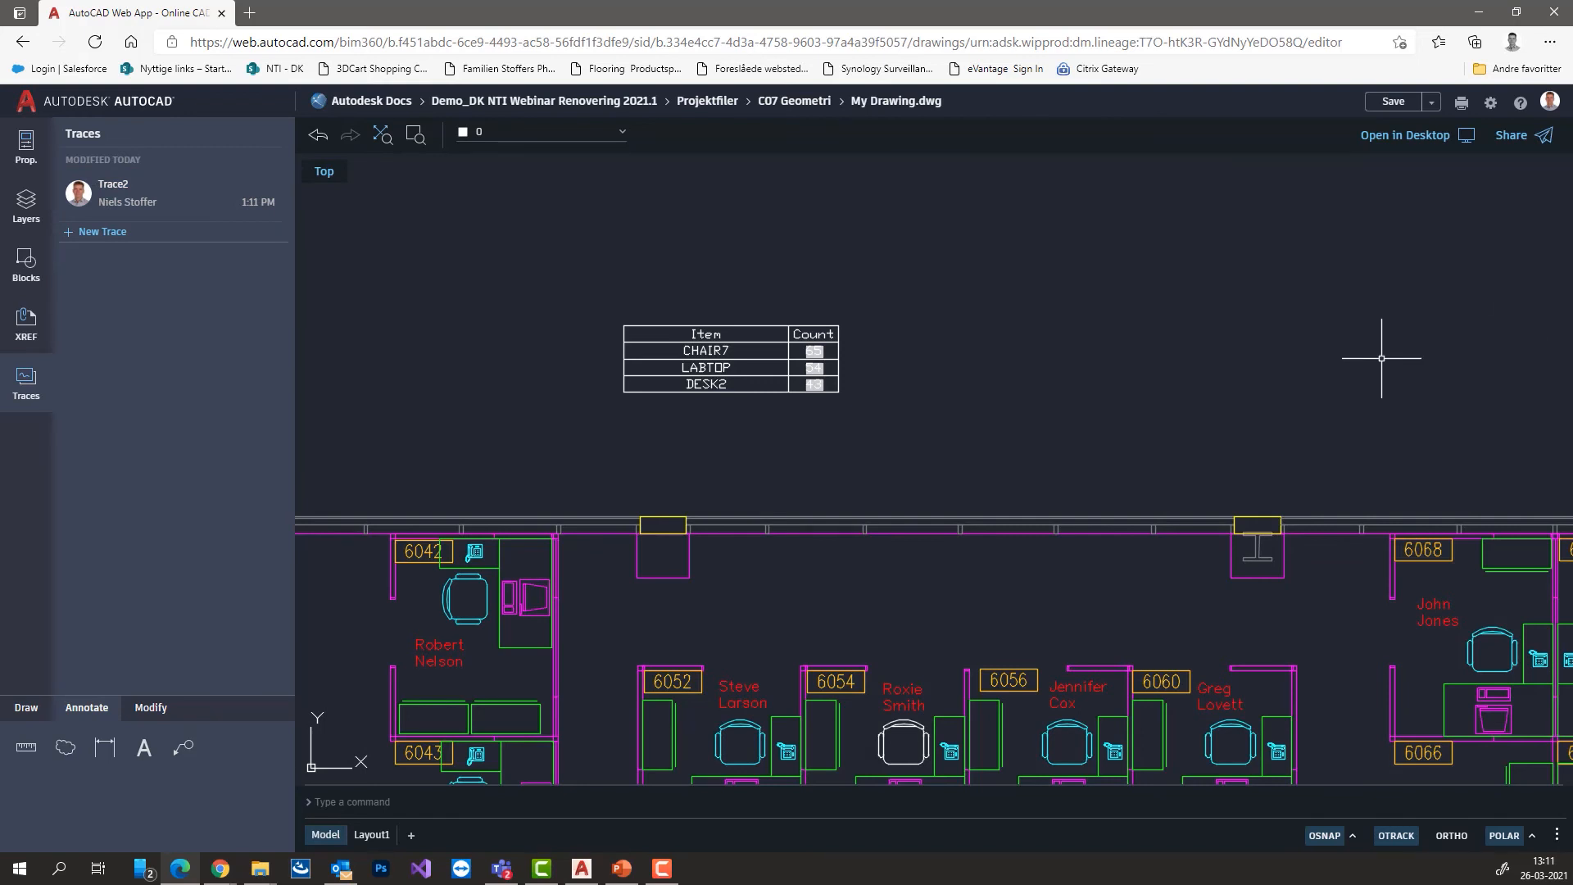
click(1394, 103)
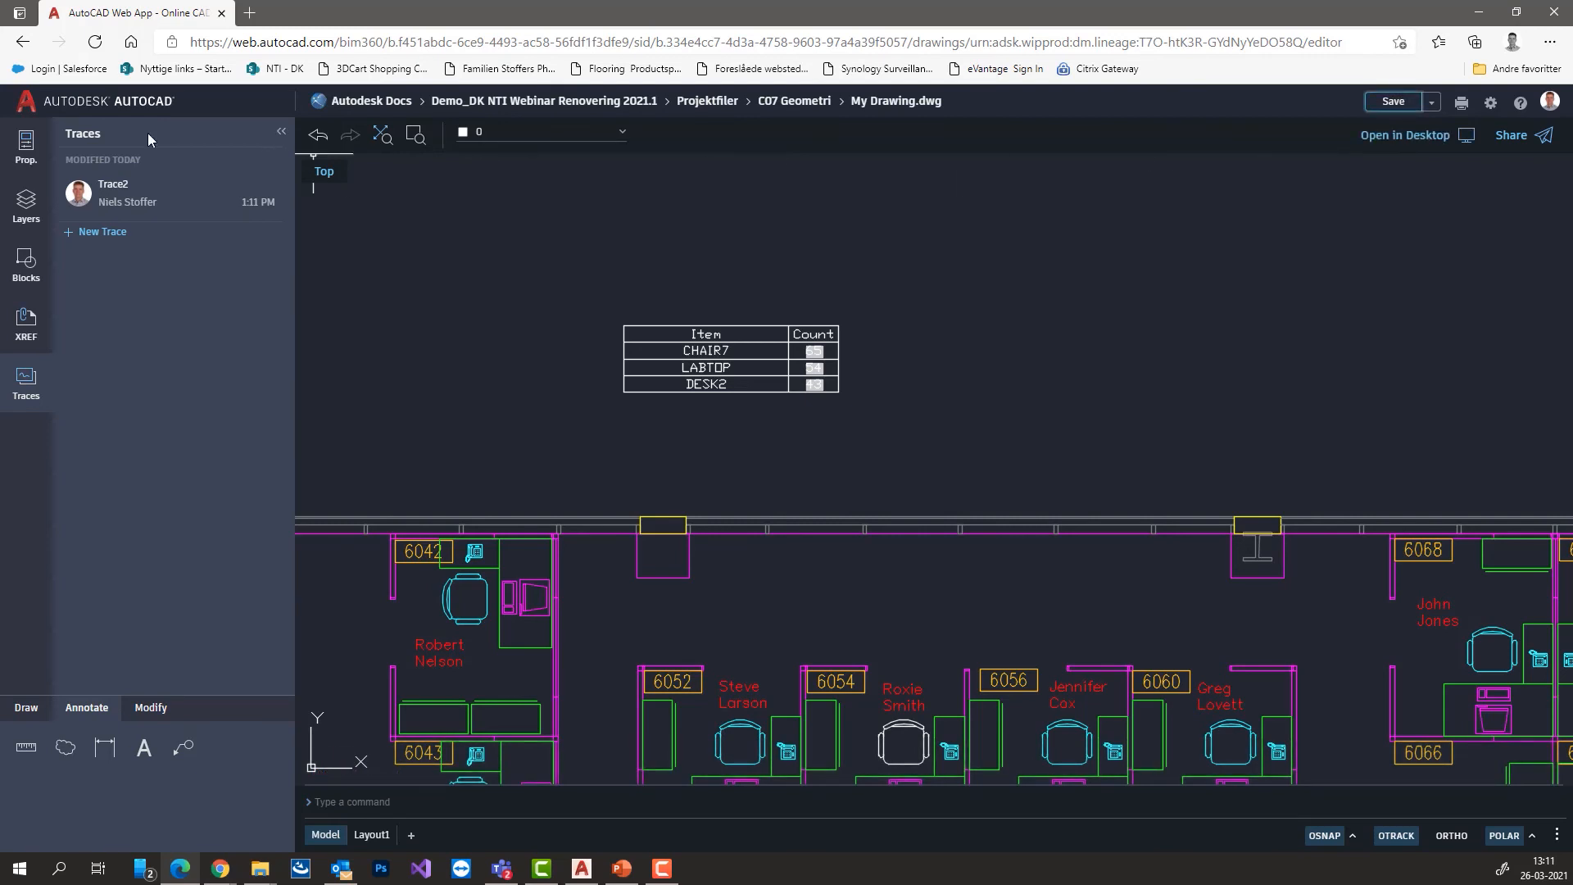
click(70, 108)
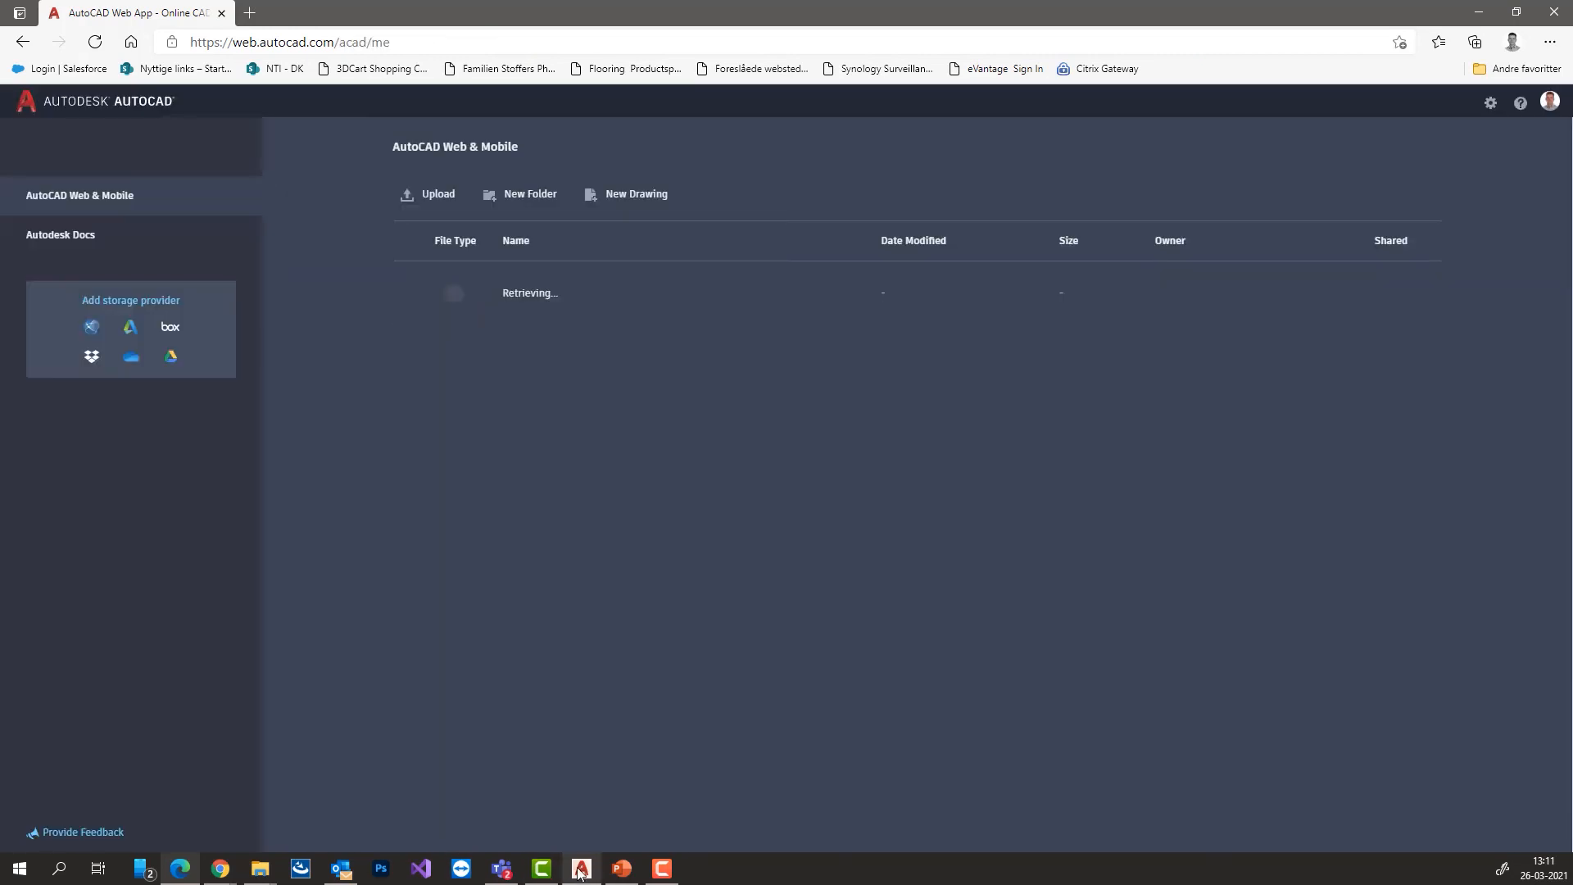
Switch to desktop AutoCAD 2022 and open My Drawing.dwg from the C07 Geometri folder.
click(582, 868)
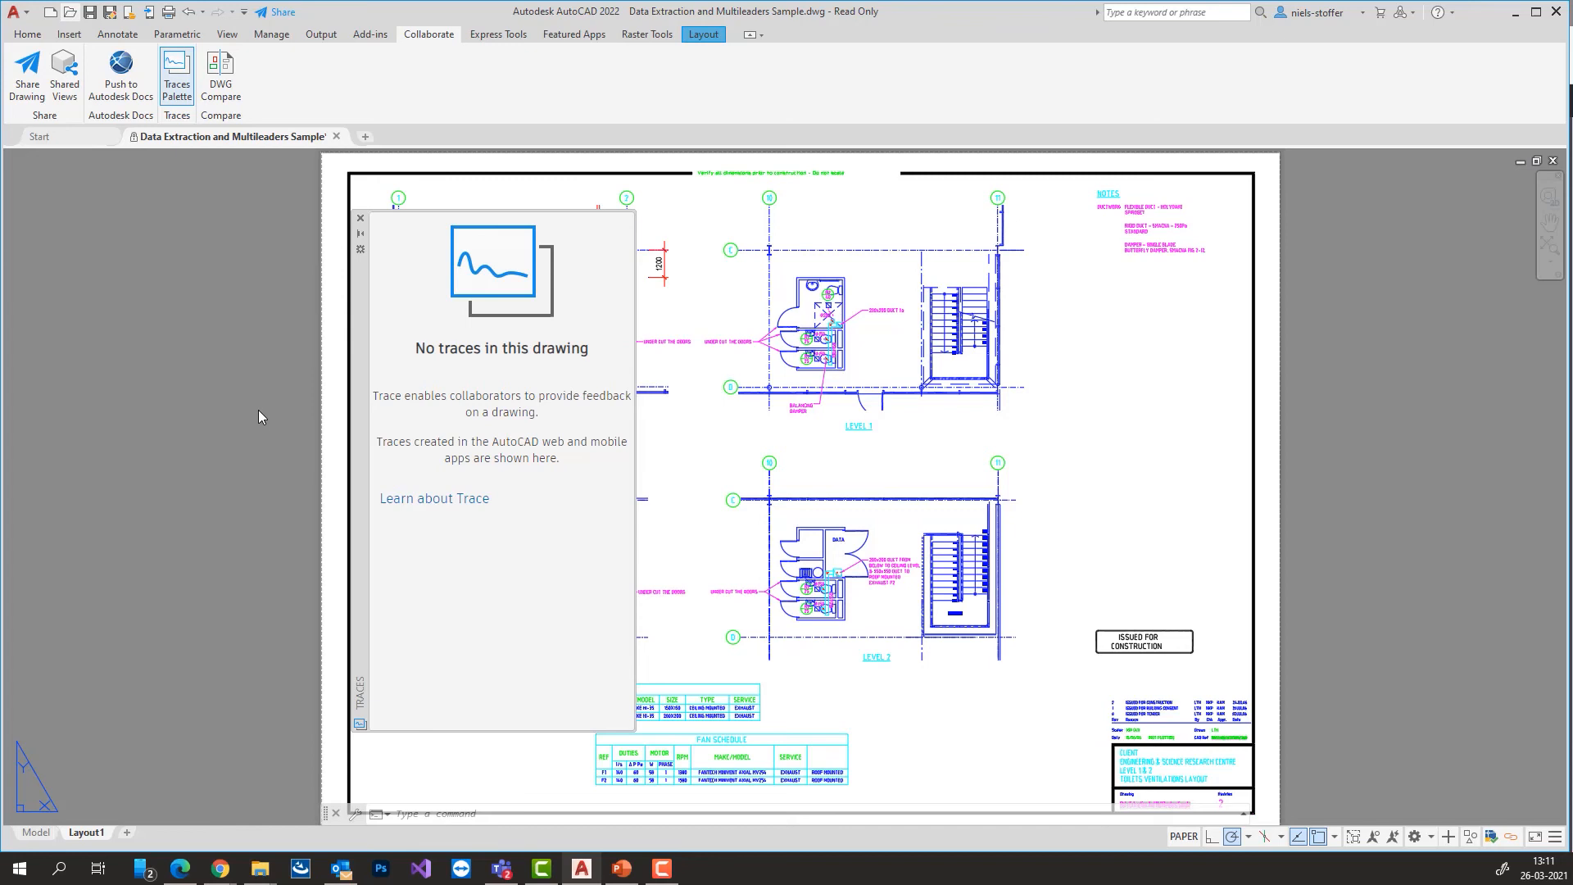
key(ctrl+o)
click(678, 393)
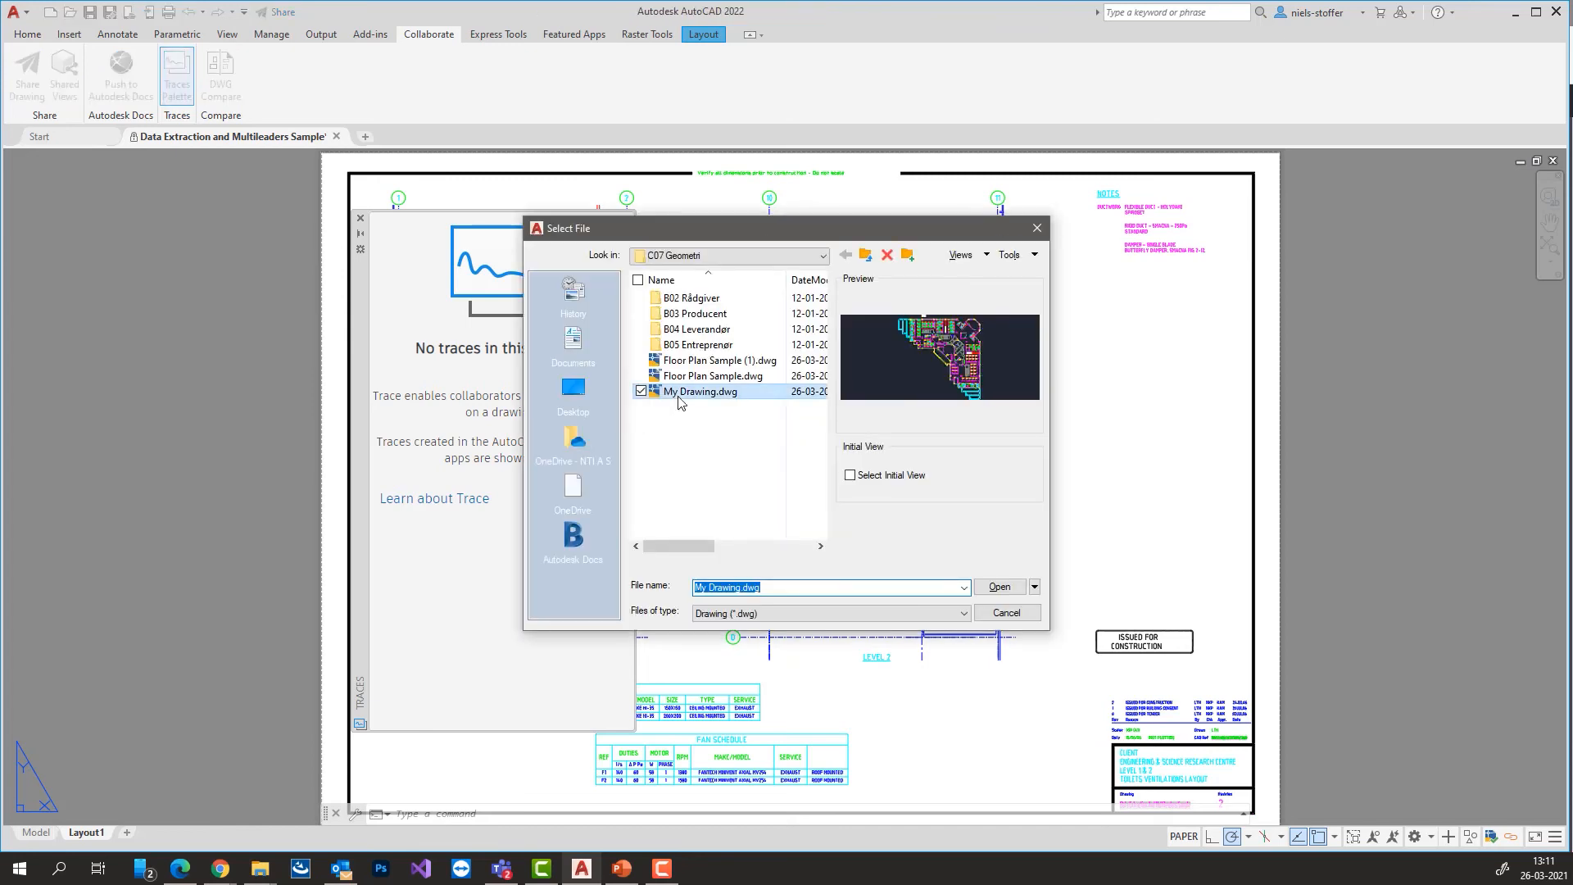
click(999, 586)
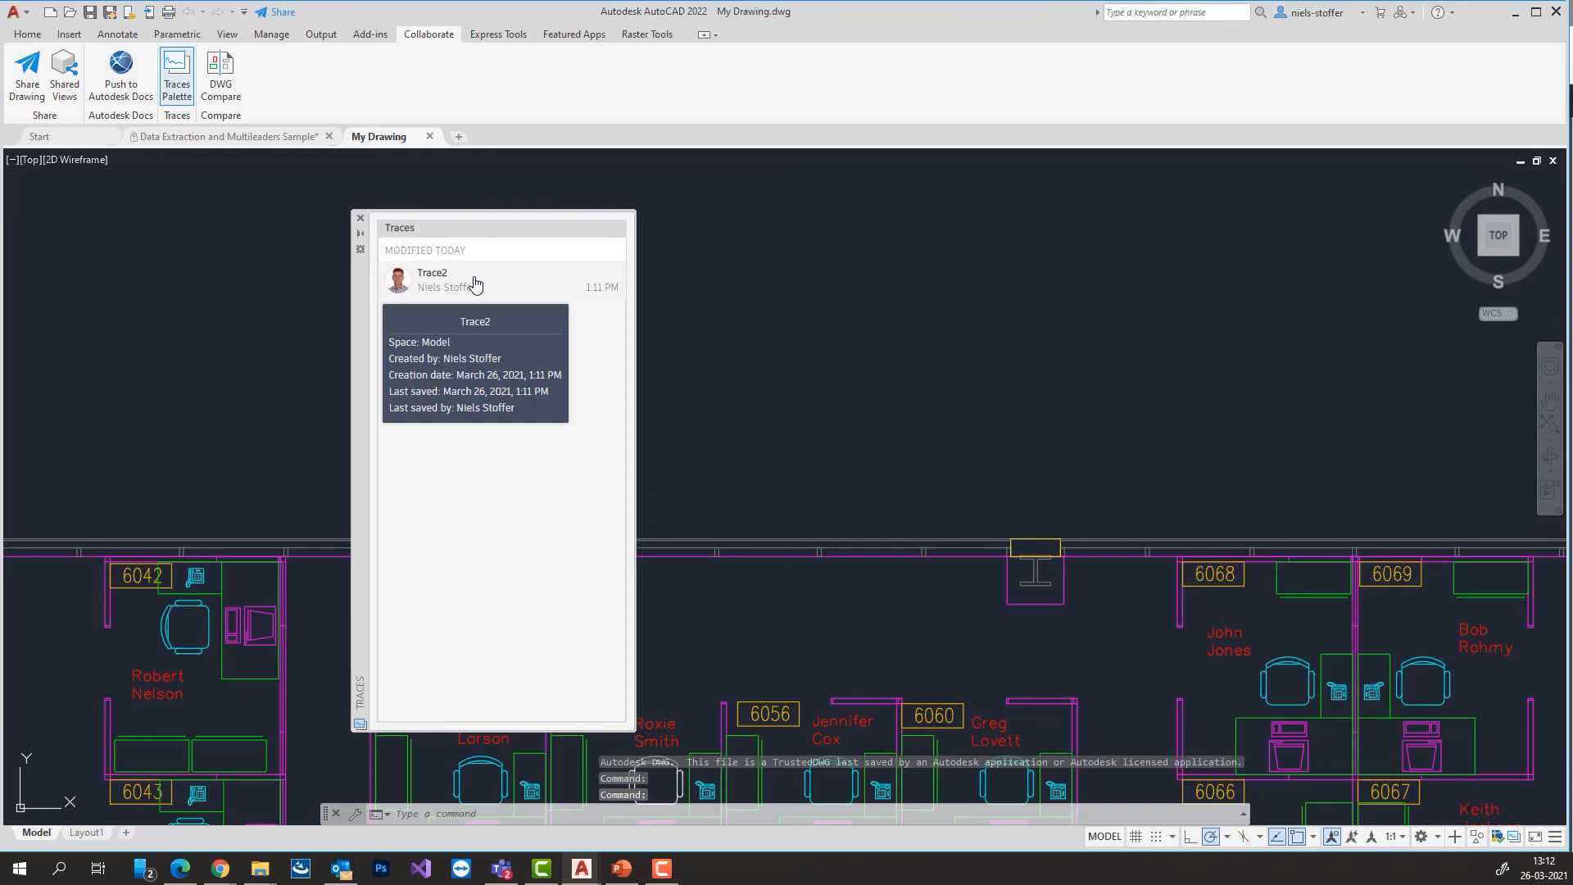
Open the trace on My Drawing.dwg and delete the count table inside the revision cloud.
double_click(473, 281)
mouse_move(804, 376)
middle_down()
mouse_move(1123, 386)
mouse_move(1253, 414)
middle_up()
click(1194, 457)
click(868, 353)
key(Delete)
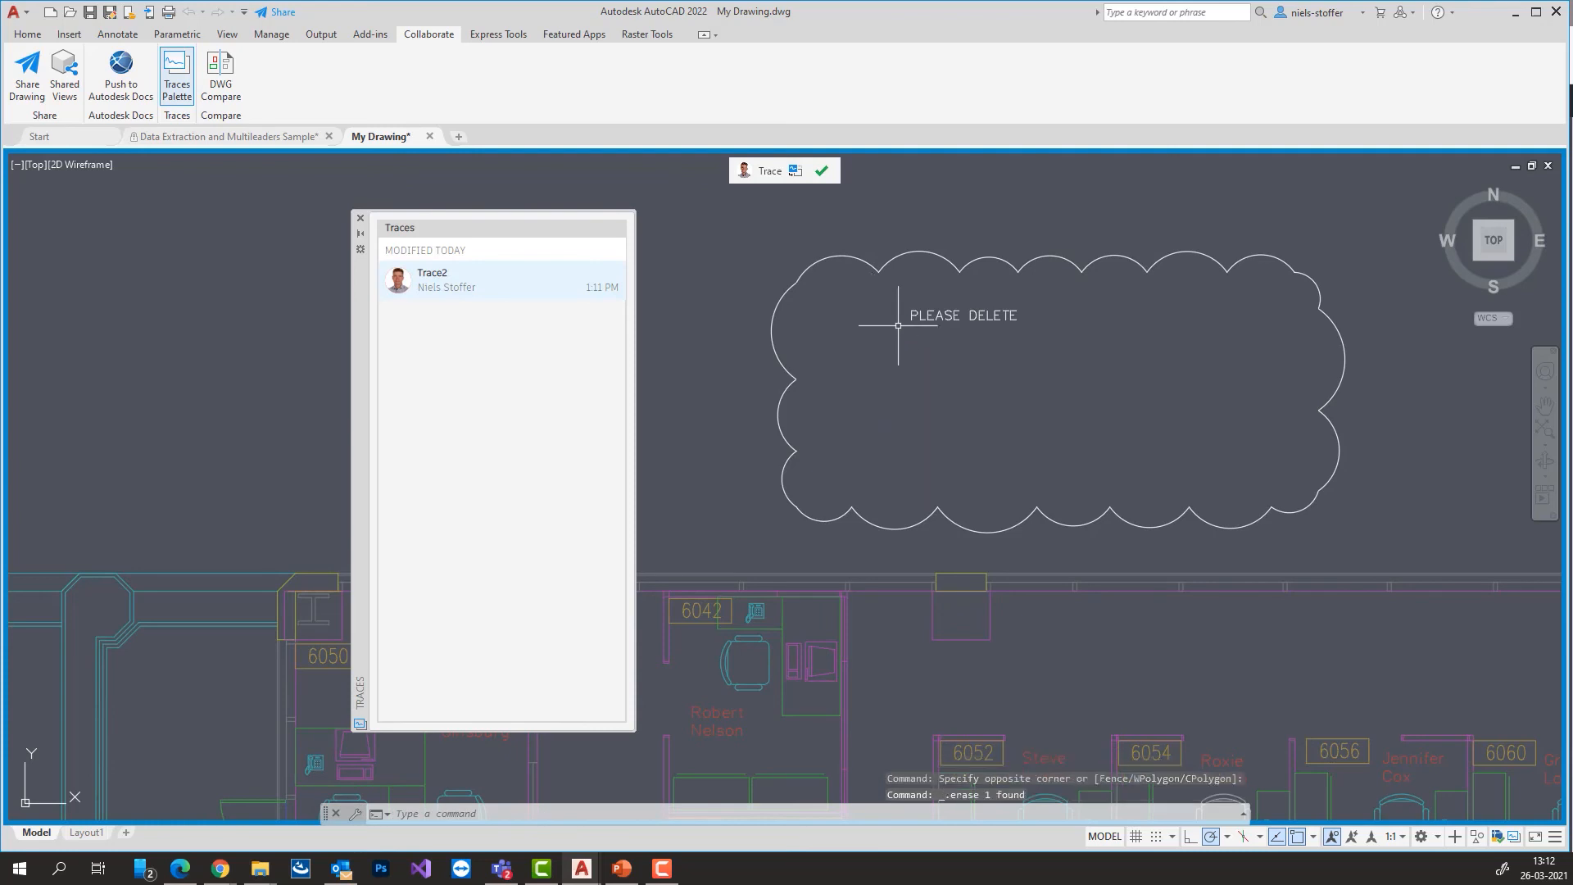
Exit the trace and close the Traces palette to show the whole floor plan.
click(823, 170)
scroll(920, 351, down, 4)
scroll(919, 356, down, 1)
mouse_move(1074, 543)
middle_down()
mouse_move(906, 406)
mouse_move(819, 399)
middle_up()
middle_drag(1261, 476, 895, 476)
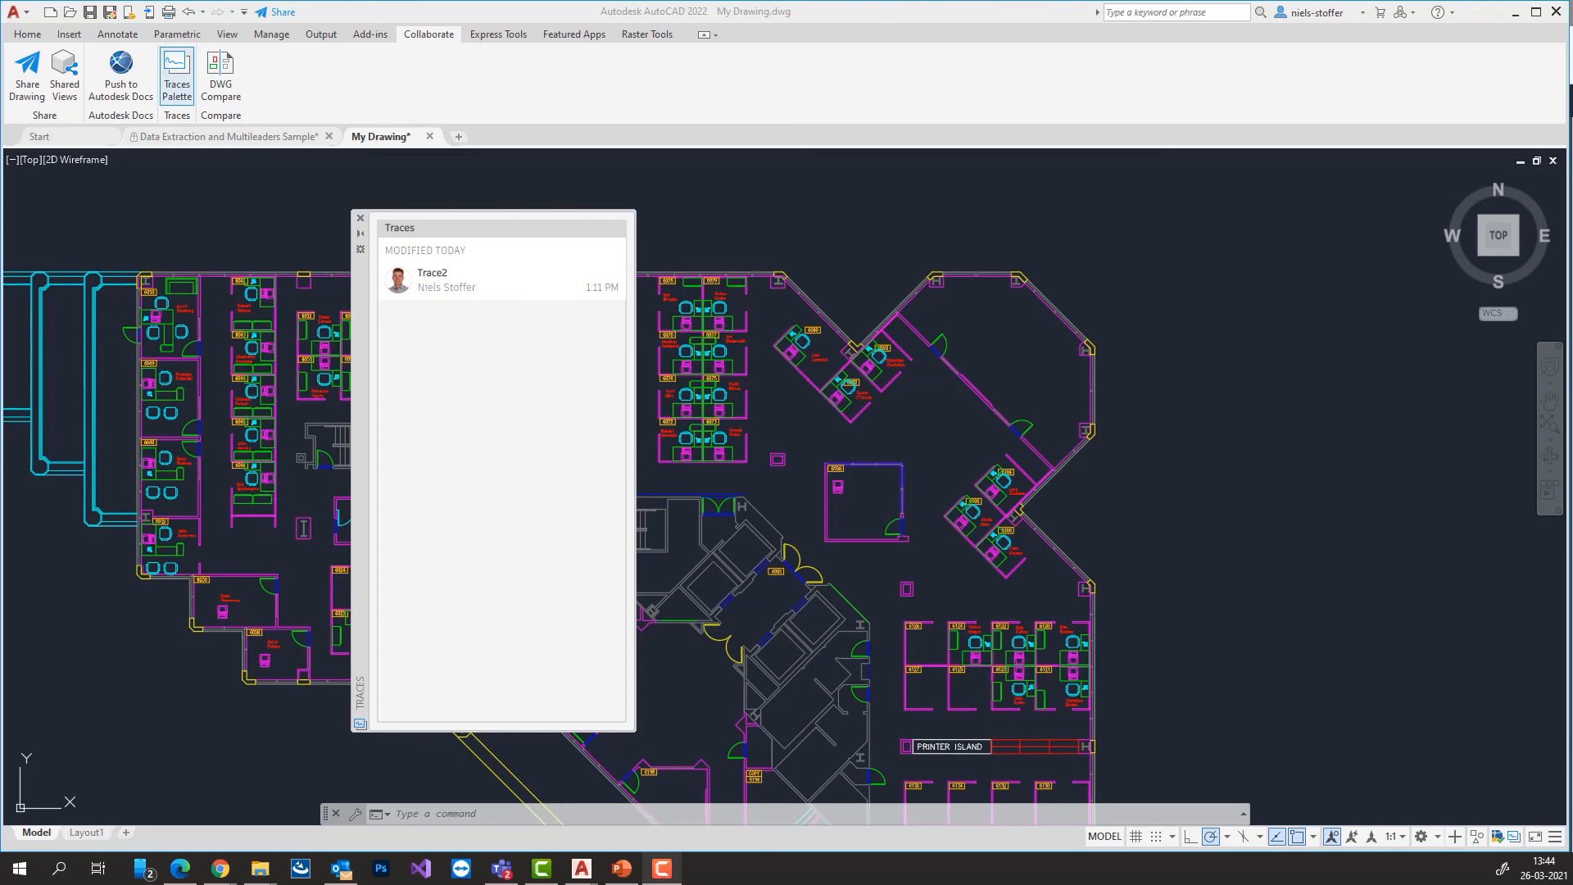
click(361, 219)
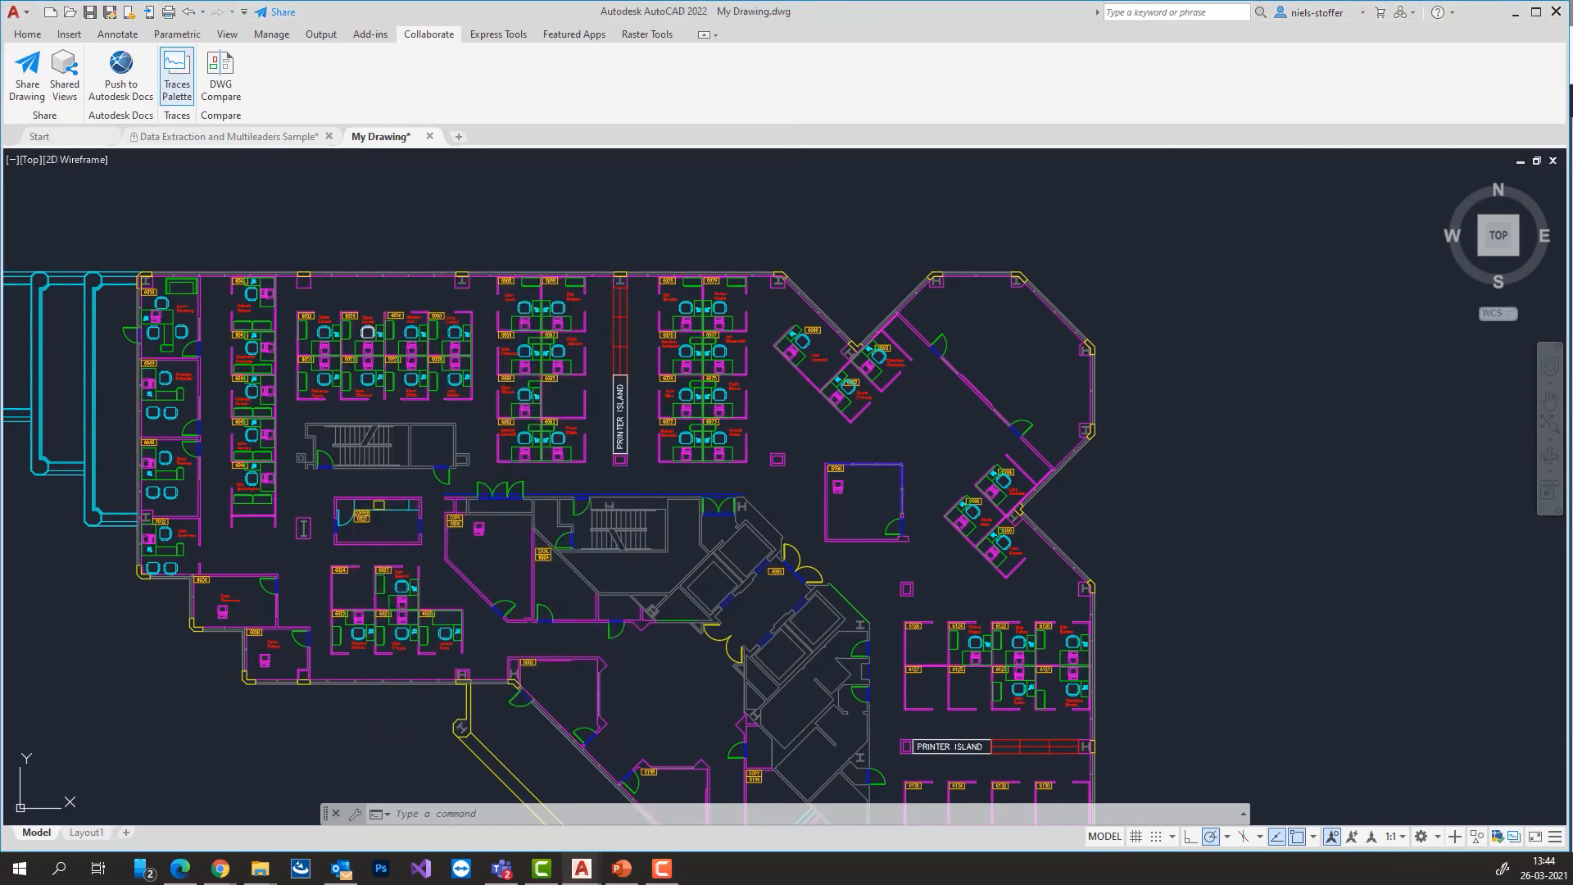
Create a View only share link for Data Extraction and Multileaders Sample.dwg and copy the link.
click(238, 136)
click(23, 75)
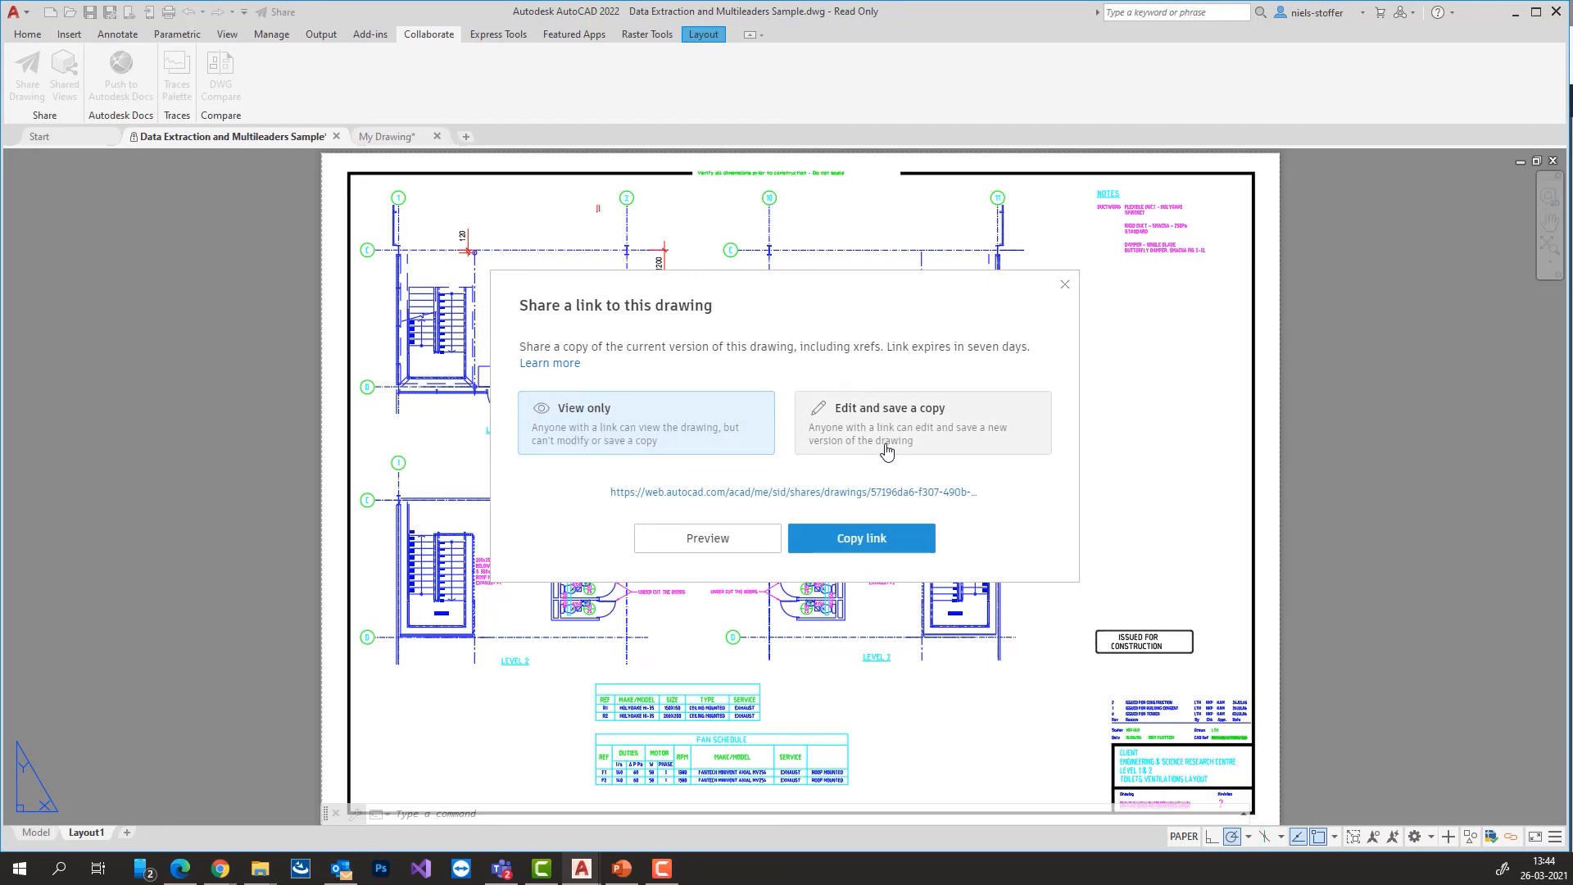
click(845, 547)
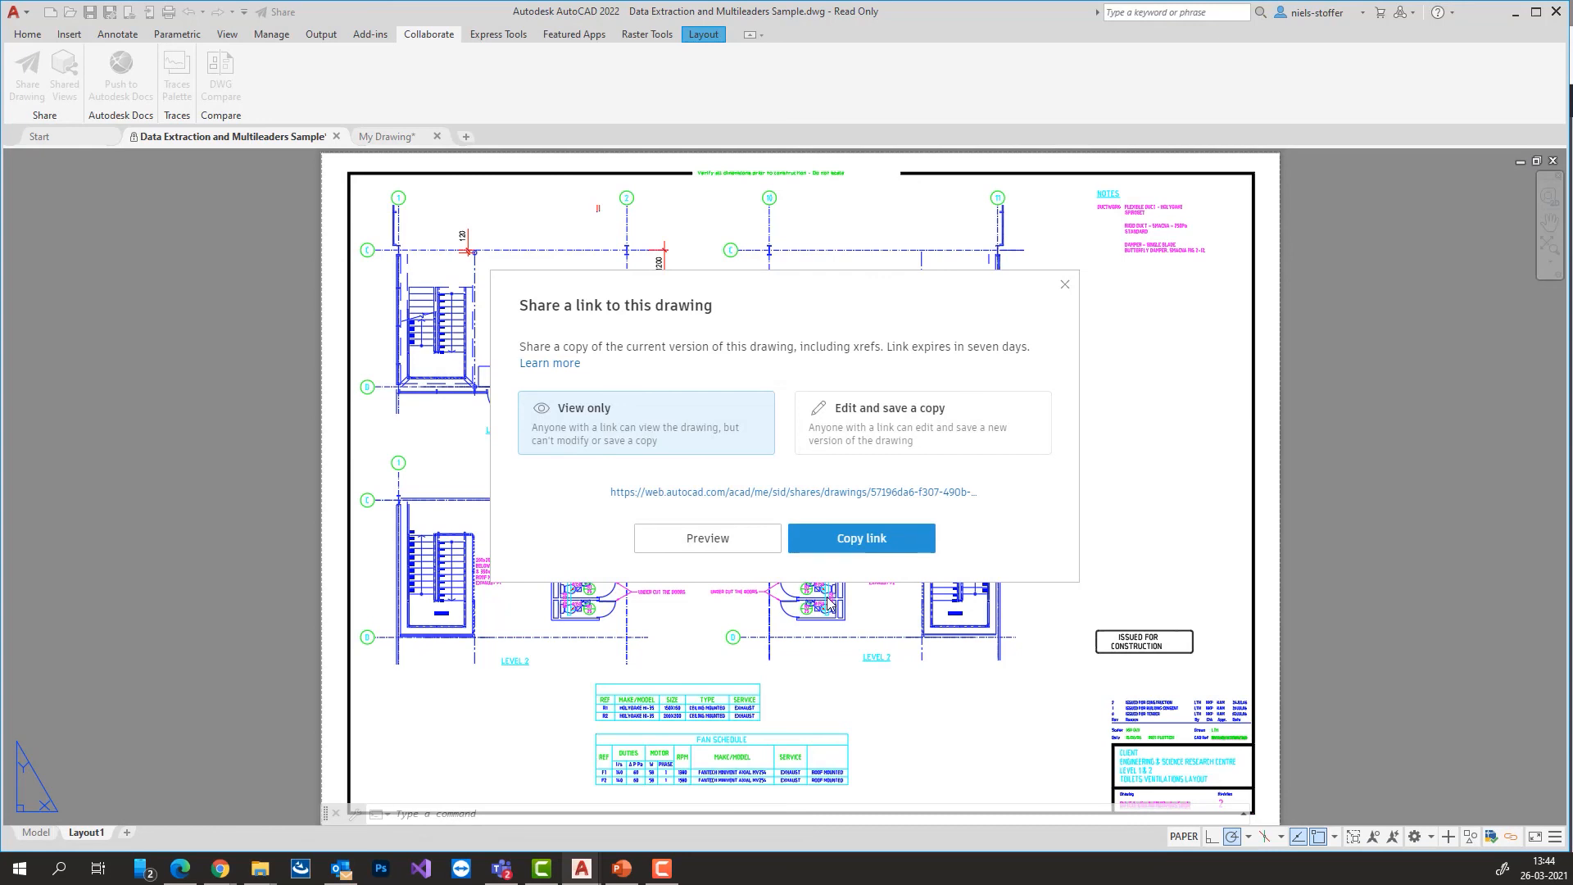
Switch to the web browser, open the copied share link in a new tab and dismiss the font notice.
click(176, 873)
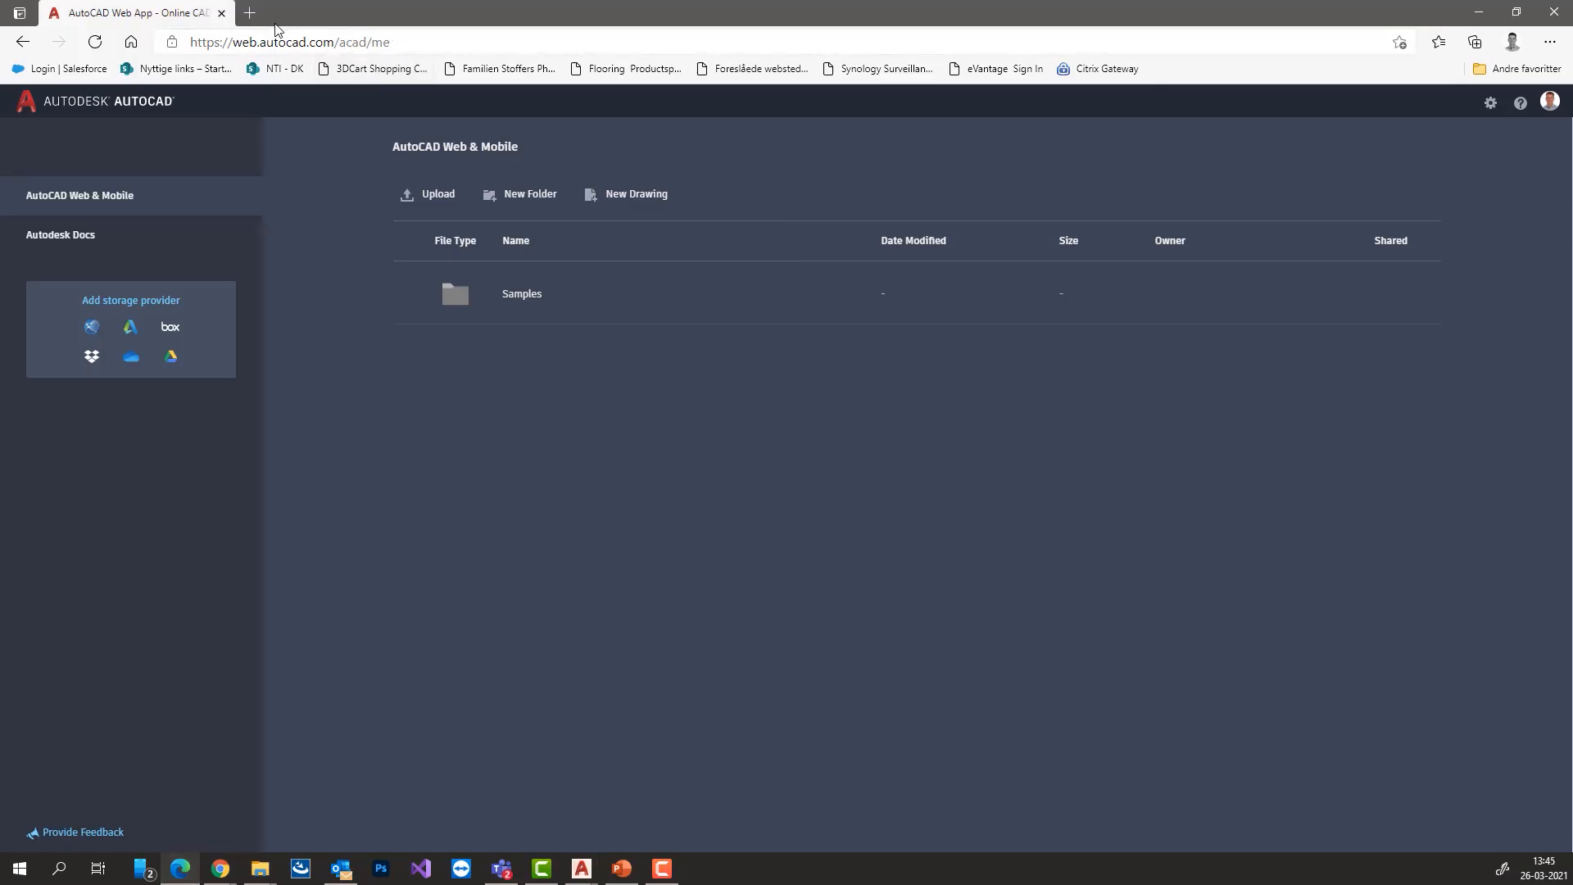
click(249, 13)
key(ctrl+v)
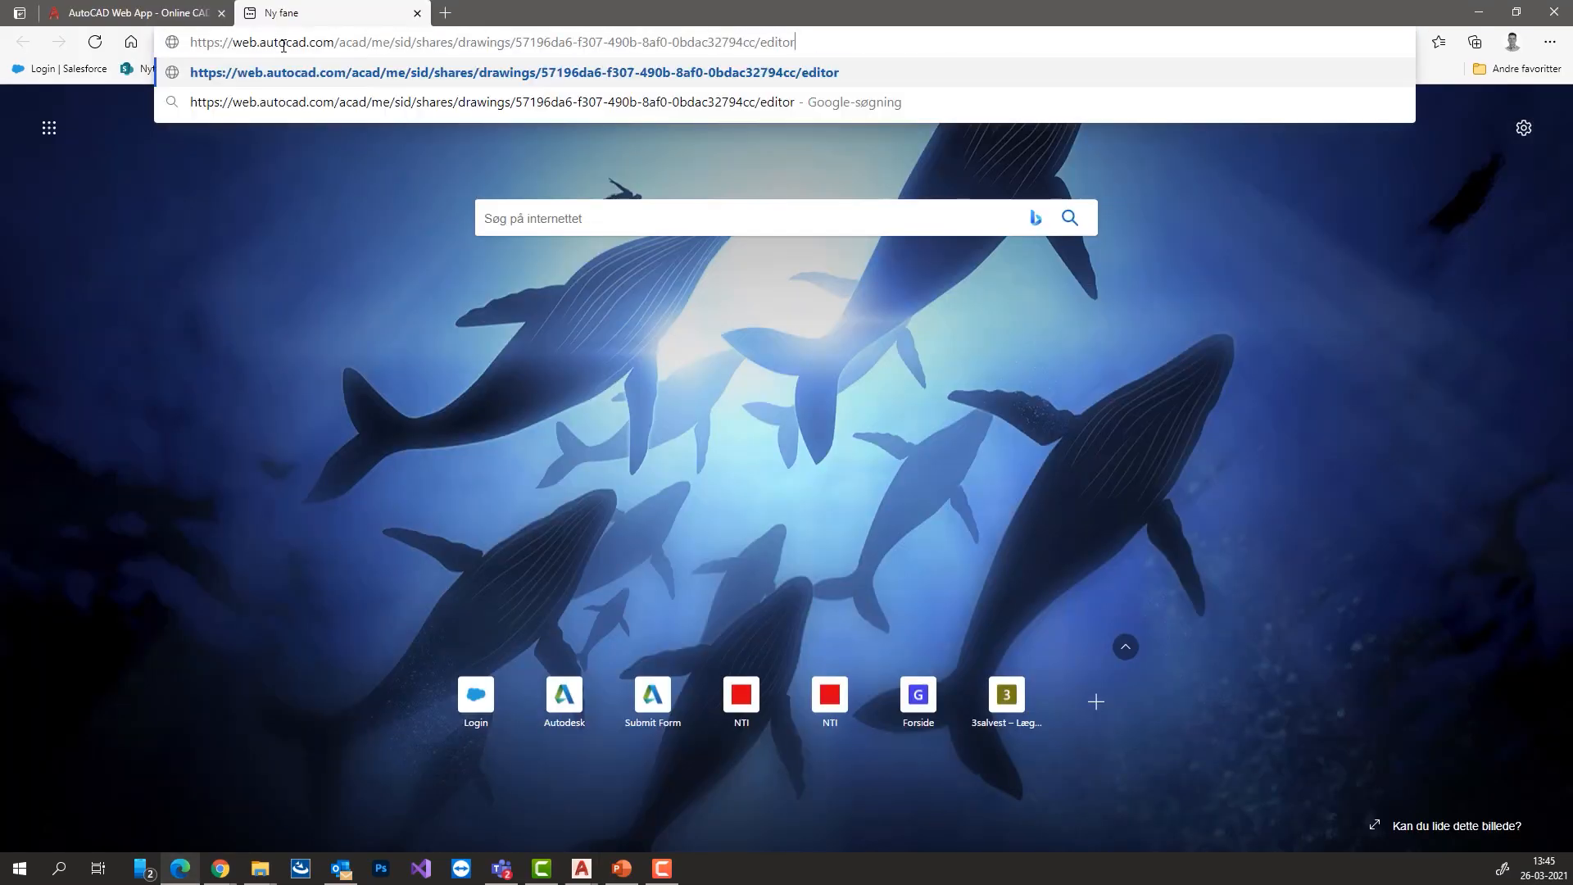
key(Return)
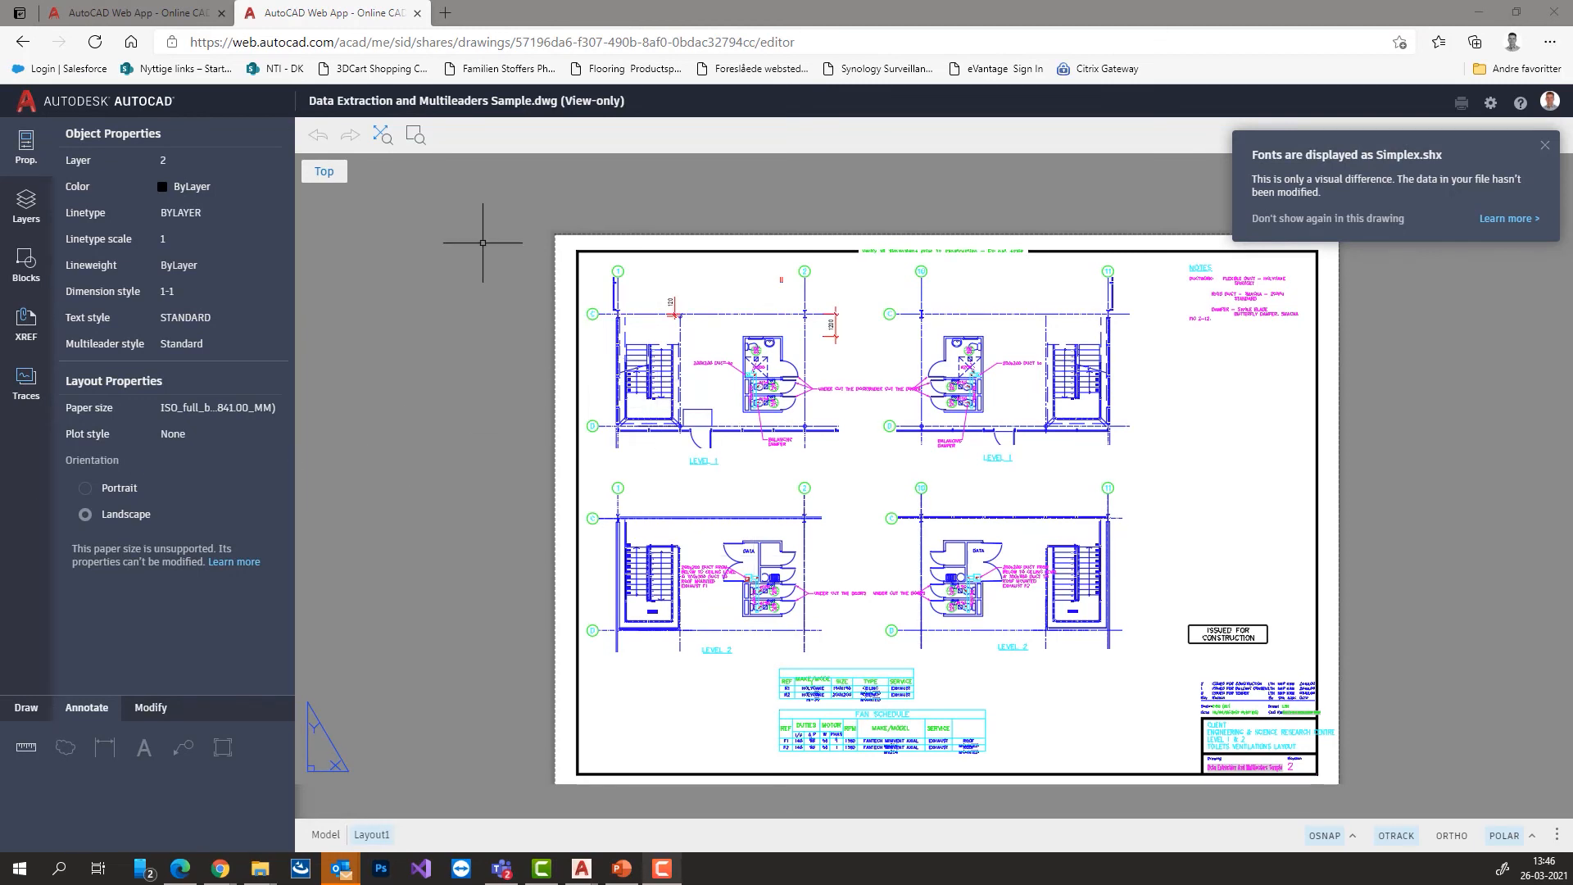
click(1543, 146)
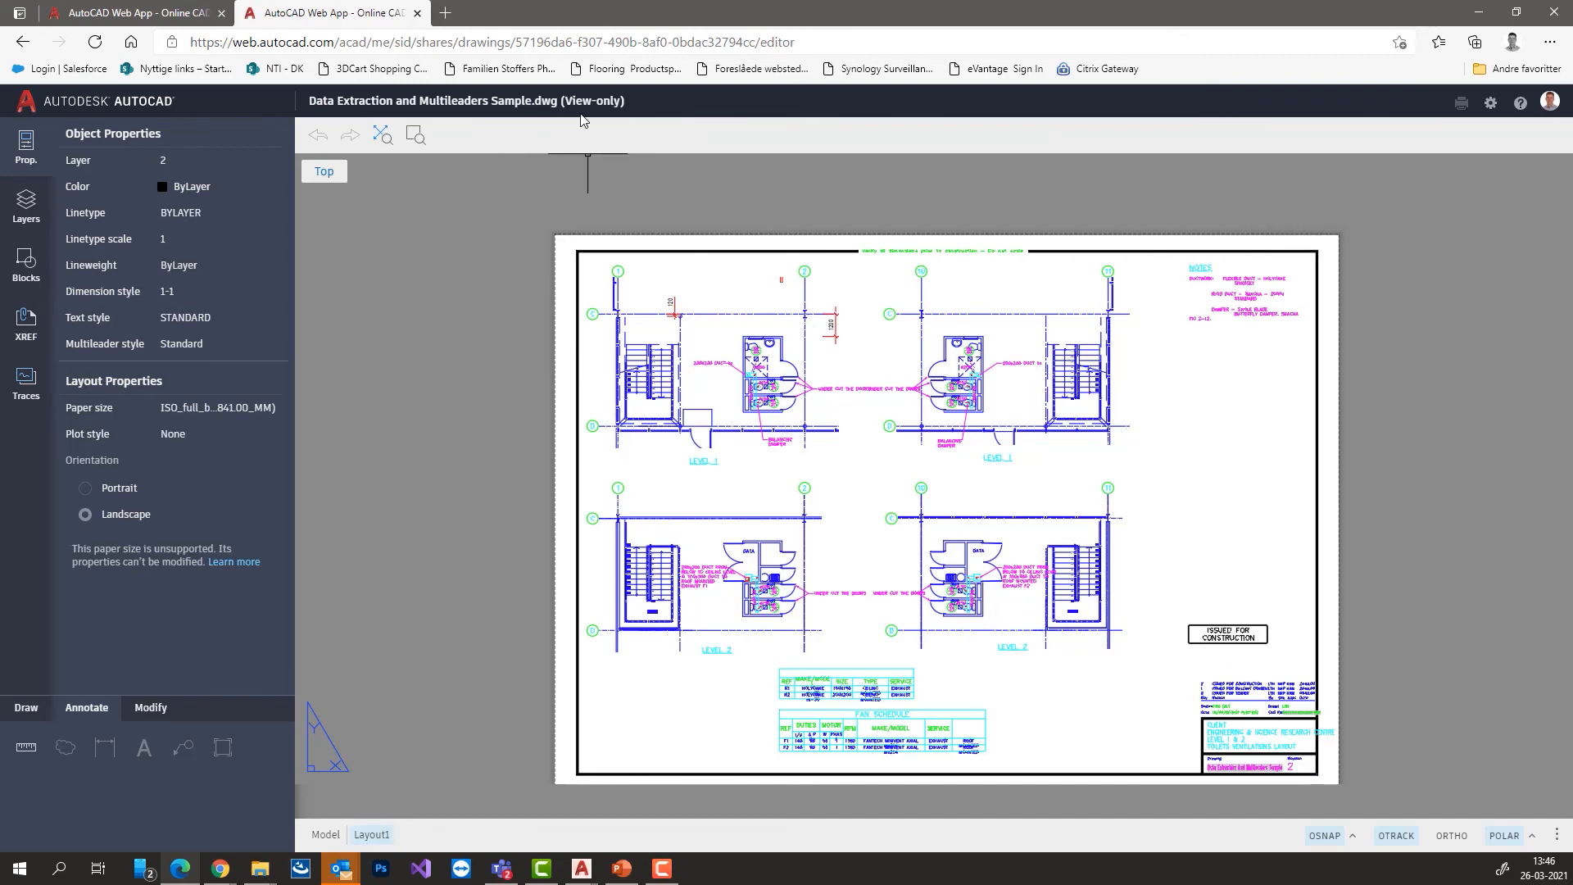